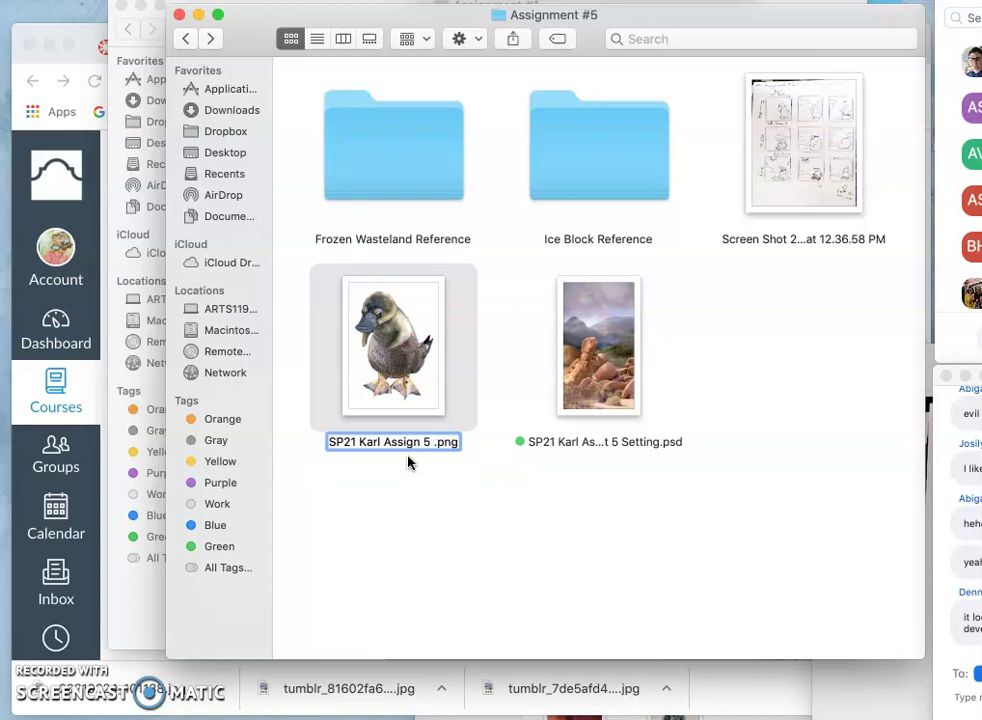
Add "Character" to the end of the duck PNG's file name and tag the file green
type("Character")
key("Return")
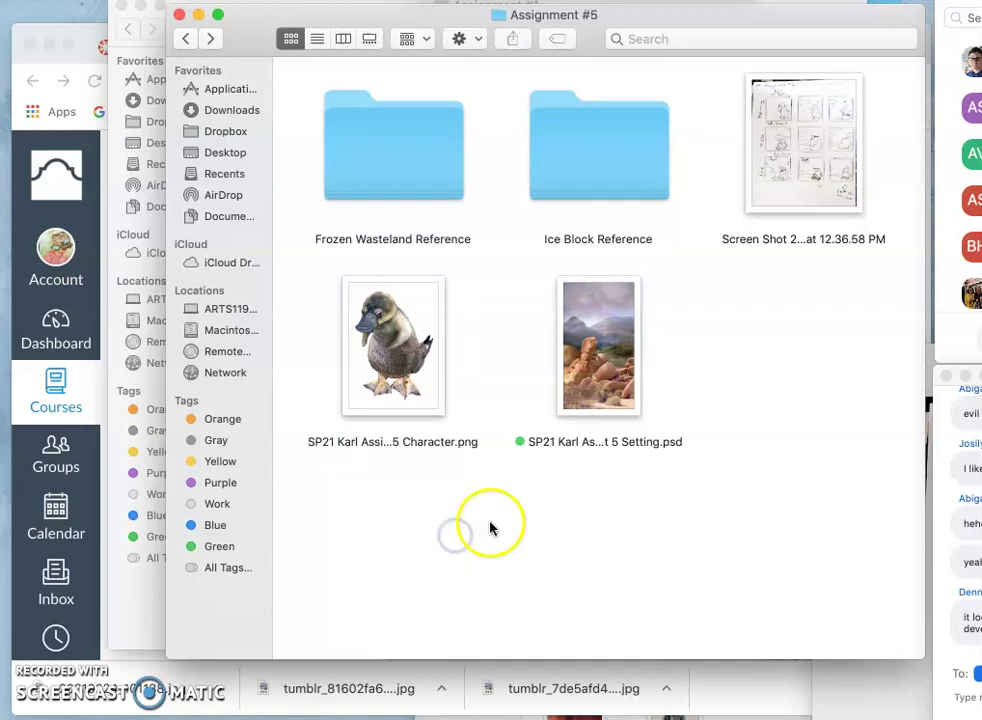
right_click(384, 446)
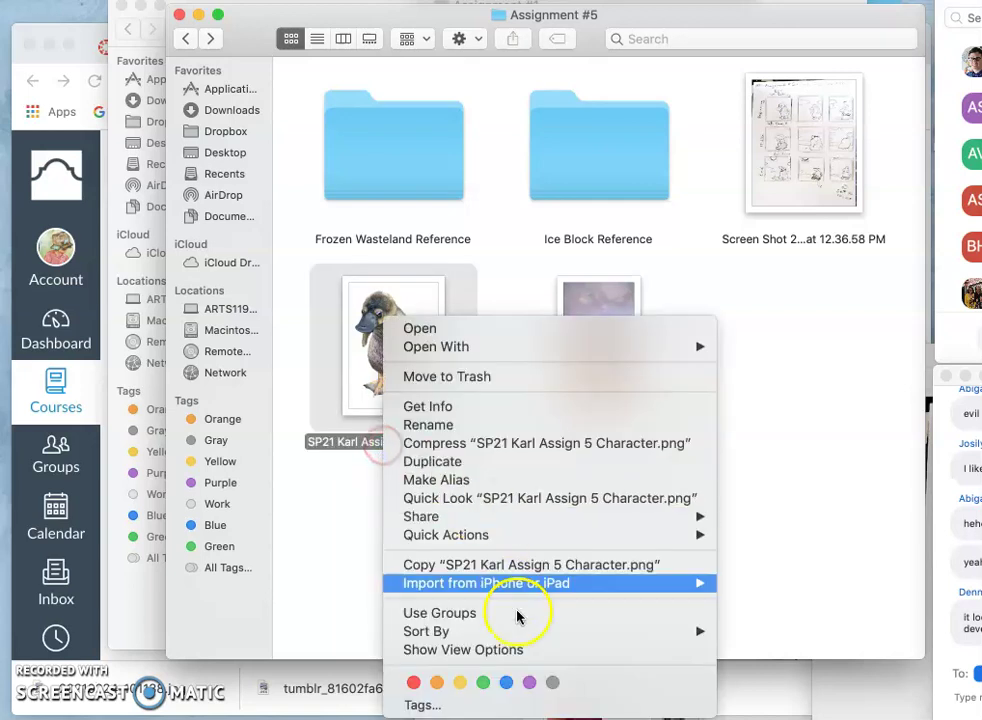
left_click(481, 682)
left_click(500, 555)
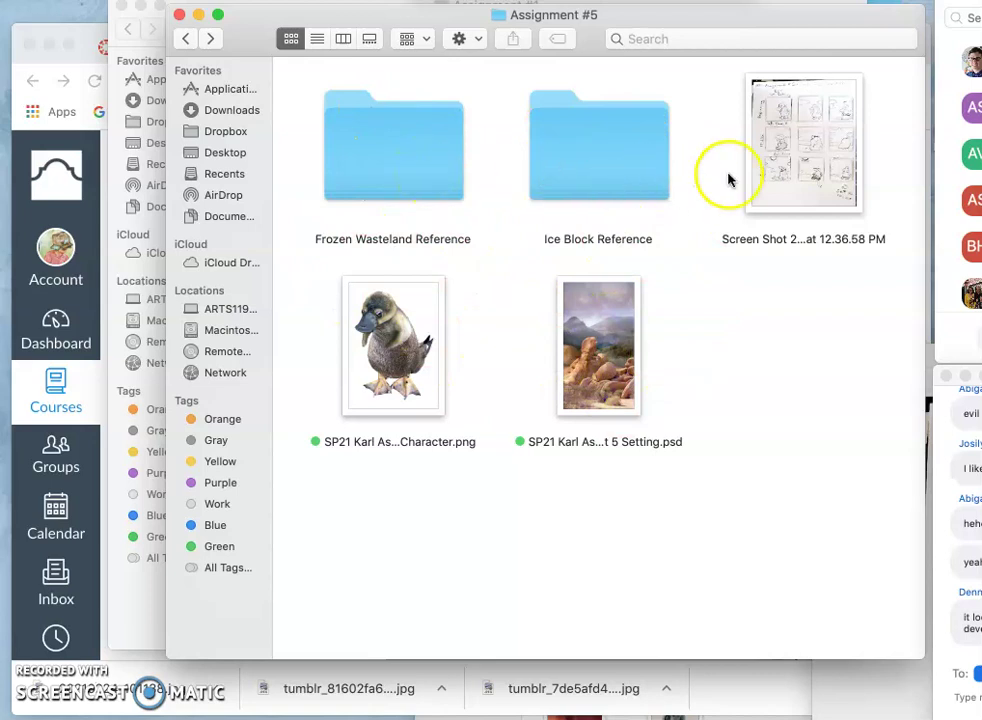
Open the storyboard screenshot to review its beginning, middle and end panels, and move its window out of the way
left_click(828, 165)
double_click(828, 165)
left_click_drag(905, 352, 357, 228)
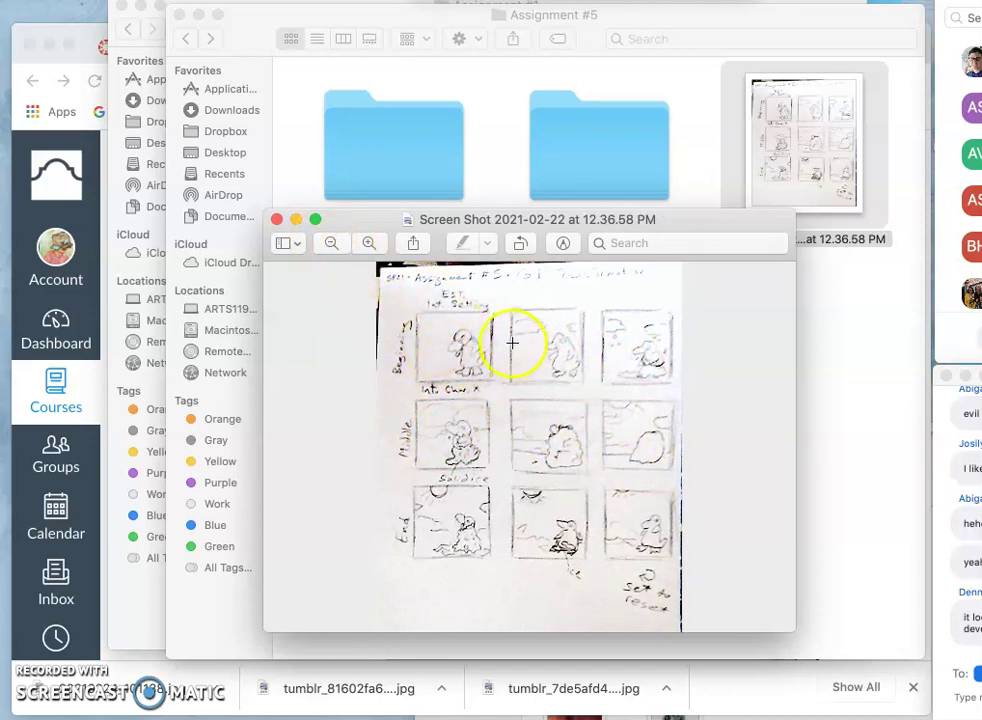
left_click_drag(340, 219, 981, 392)
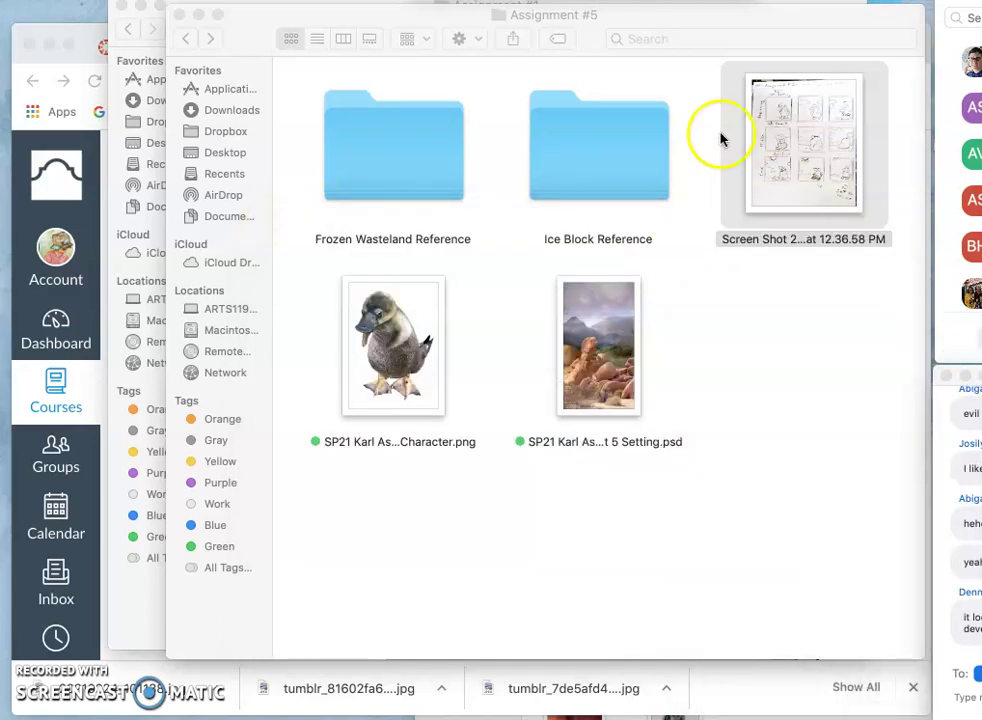
Switch to Photopea in the browser and open the setting PSD from the Assignment #5 folder inside SP21 DIGITAL ART I
left_click(84, 50)
left_click(551, 48)
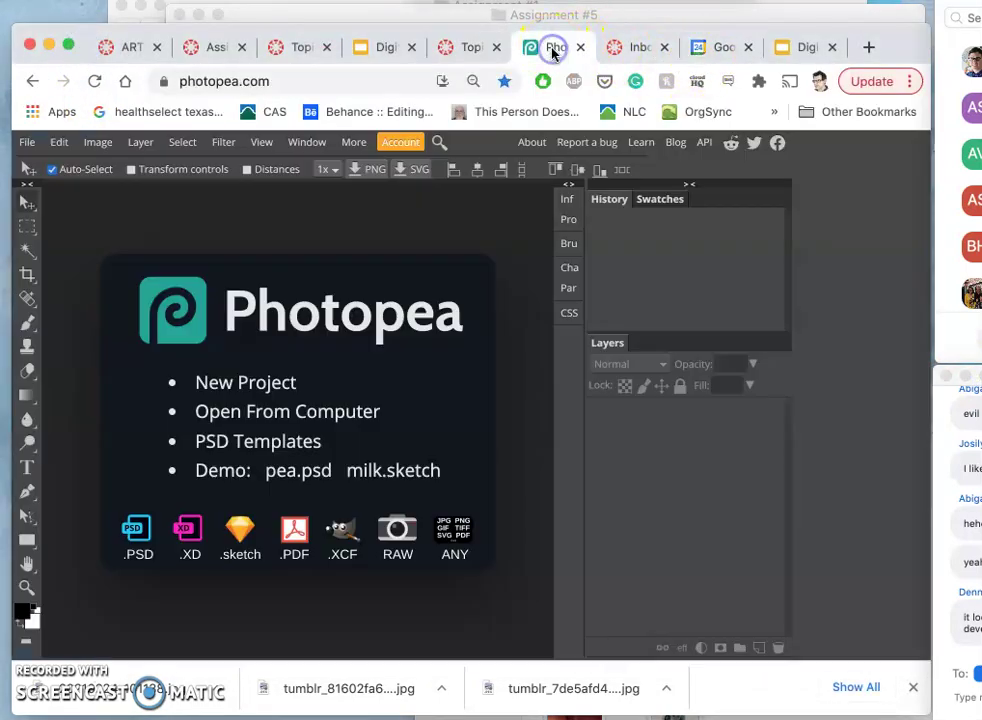
left_click(248, 411)
left_click(248, 411)
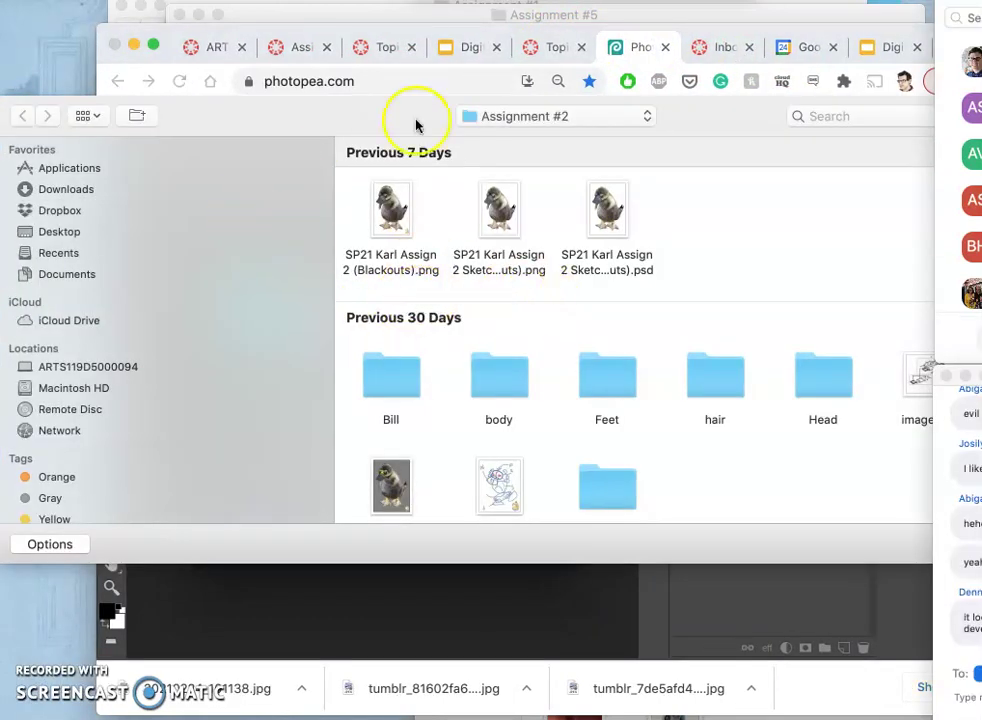
left_click(535, 118)
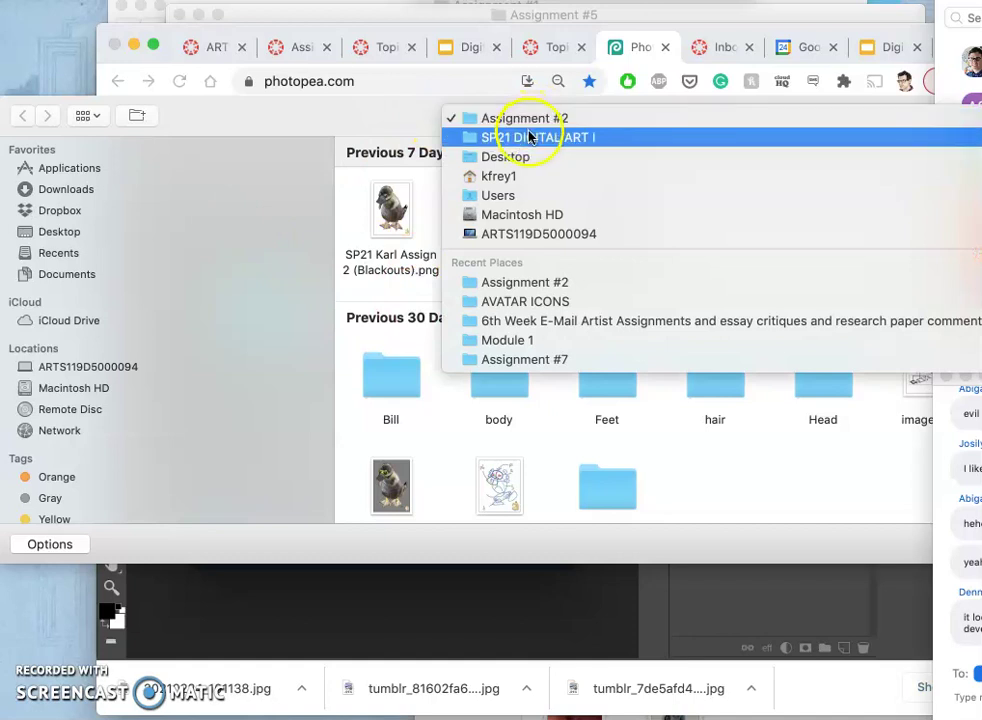
left_click(530, 135)
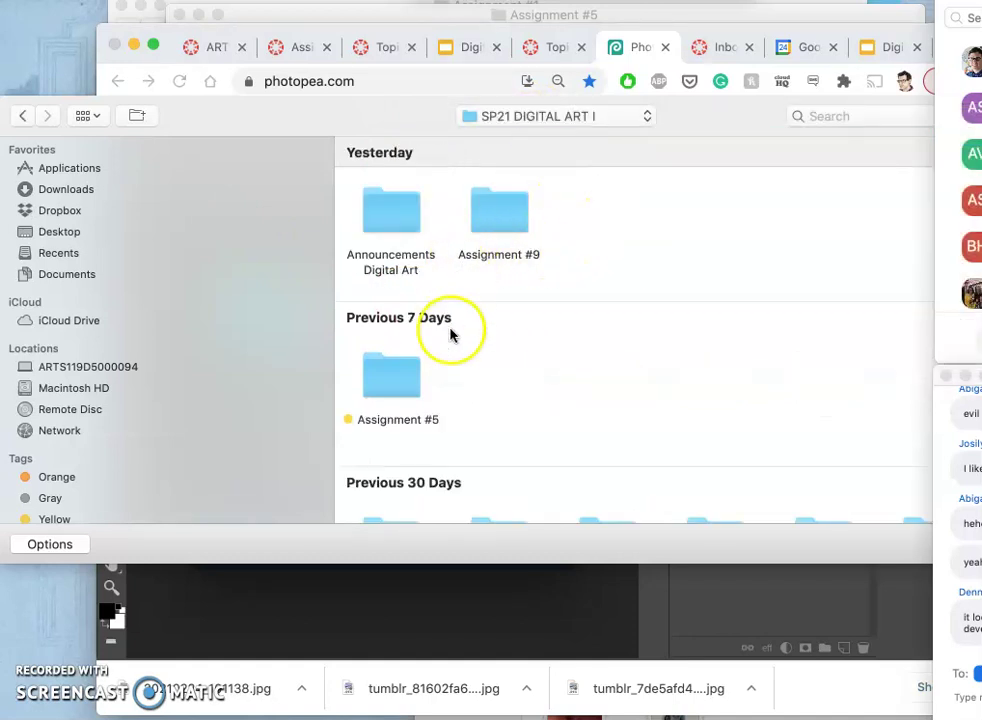
left_click(388, 384)
double_click(388, 384)
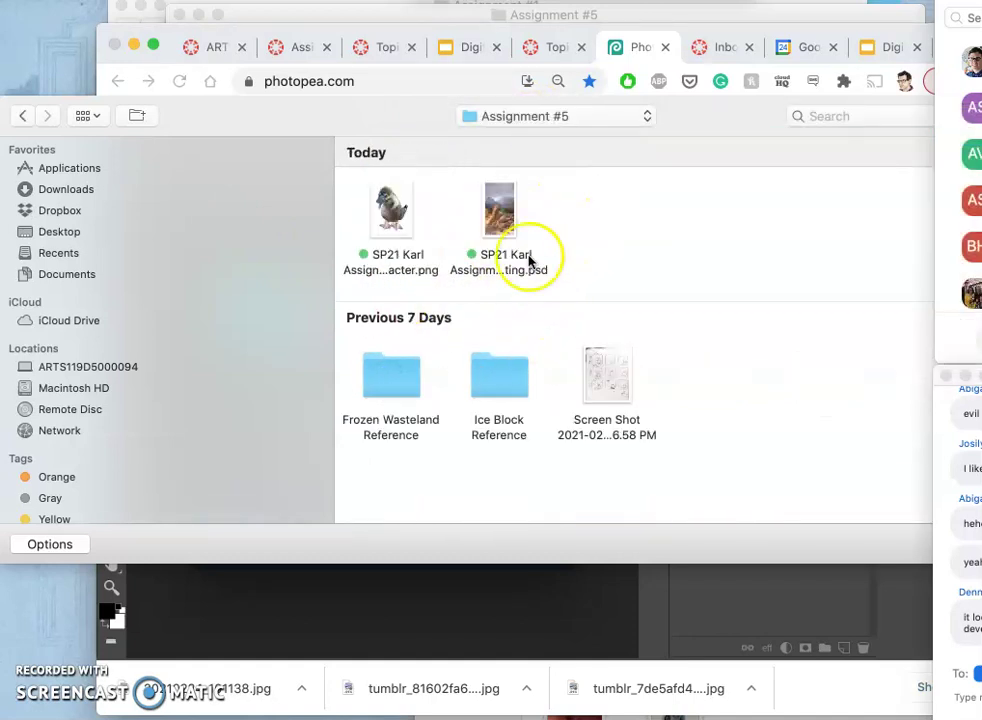
left_click(505, 210)
double_click(505, 210)
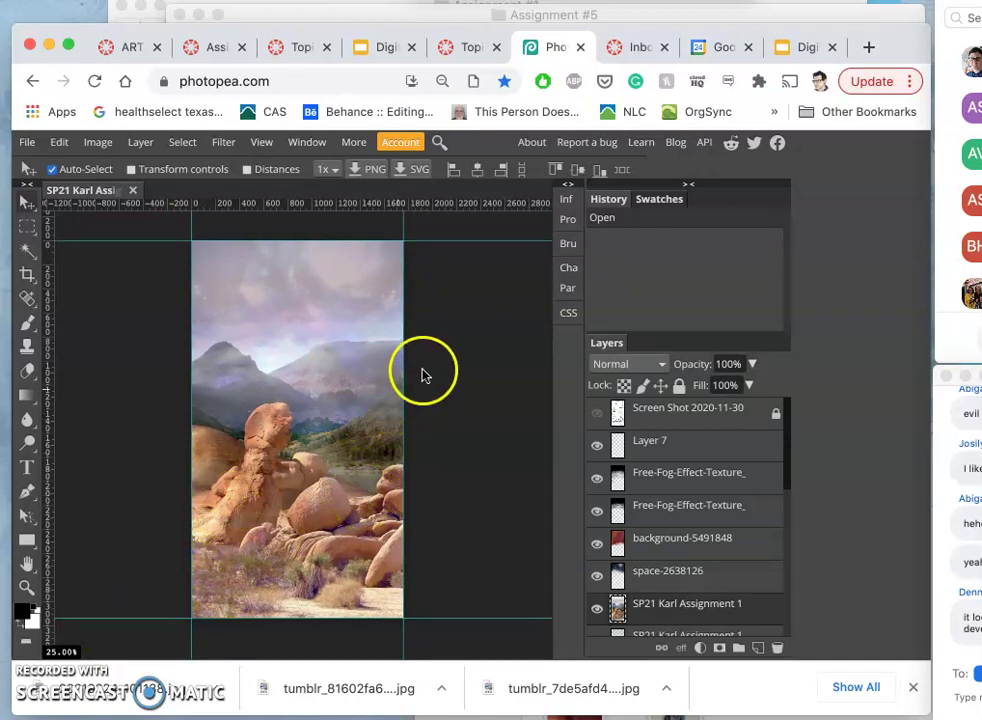
Try a full-width, roughly square crop of the rocks and desert ground down to the image's lower edge, and undo it
mouse_move(325, 473)
left_mouse_down()
mouse_move(365, 500)
mouse_move(361, 526)
mouse_move(340, 491)
left_mouse_up()
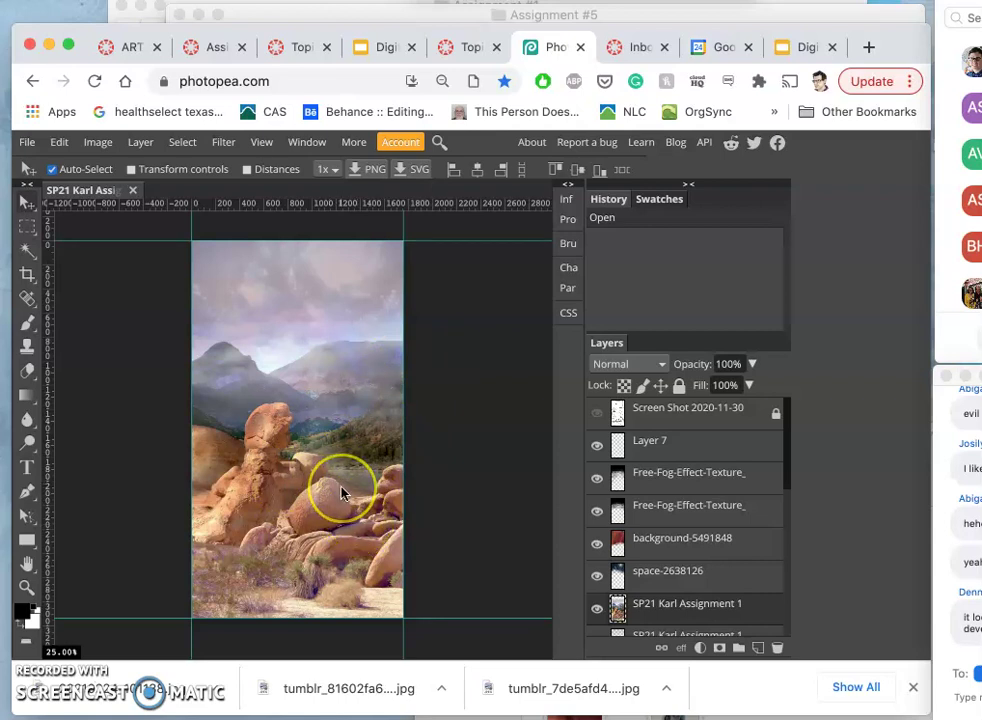
left_click(239, 325)
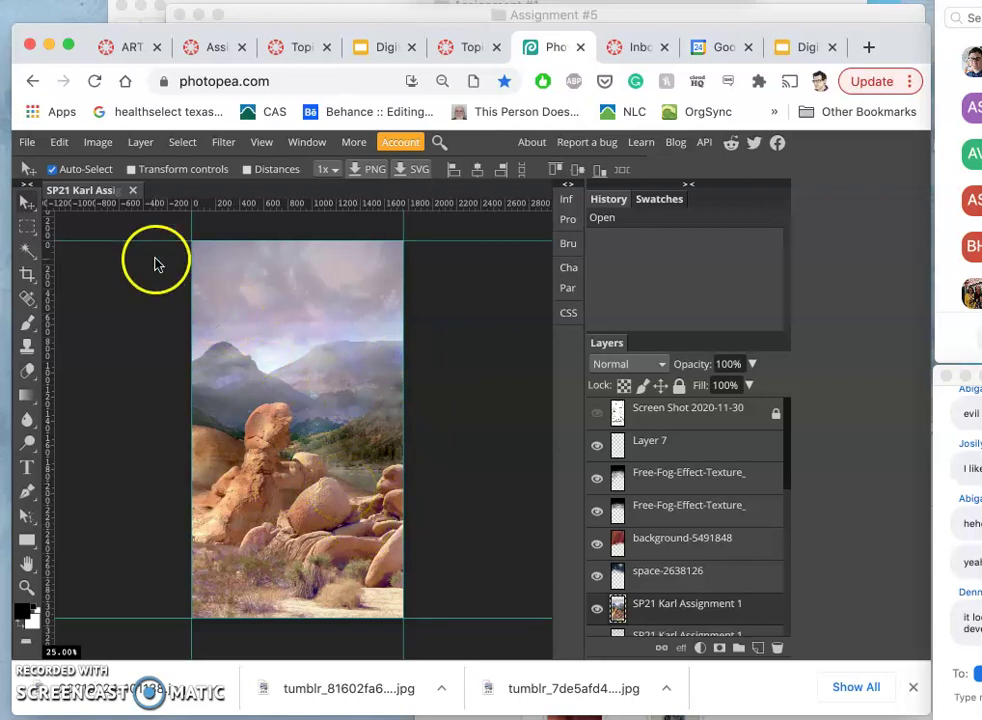
left_click(30, 275)
left_click(29, 276)
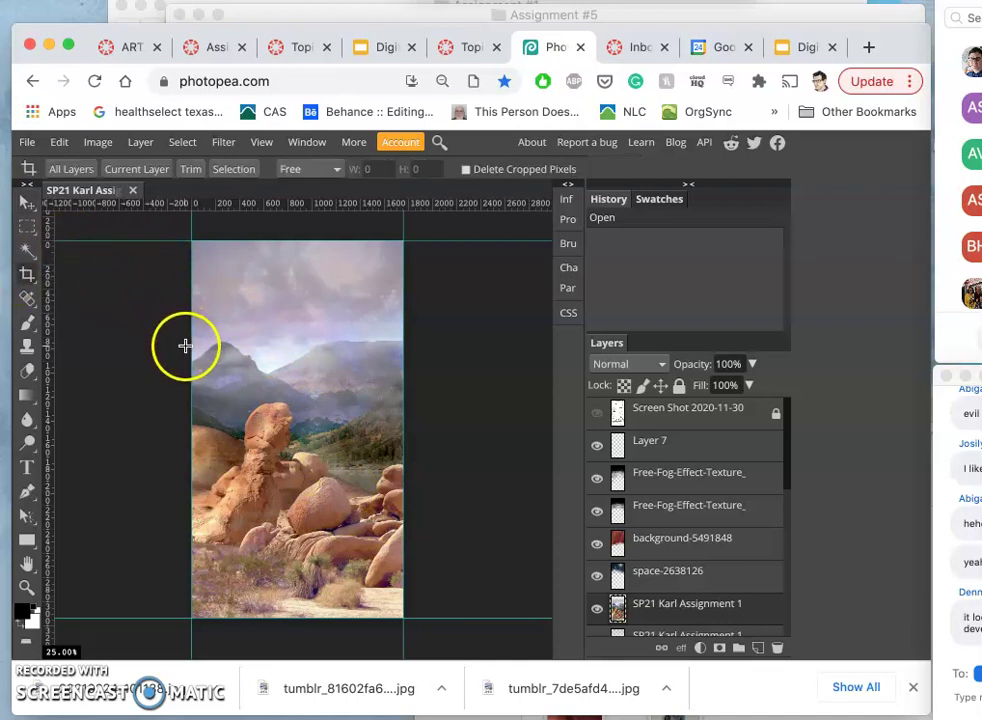
left_click_drag(185, 329, 393, 536)
left_click_drag(340, 484, 344, 561)
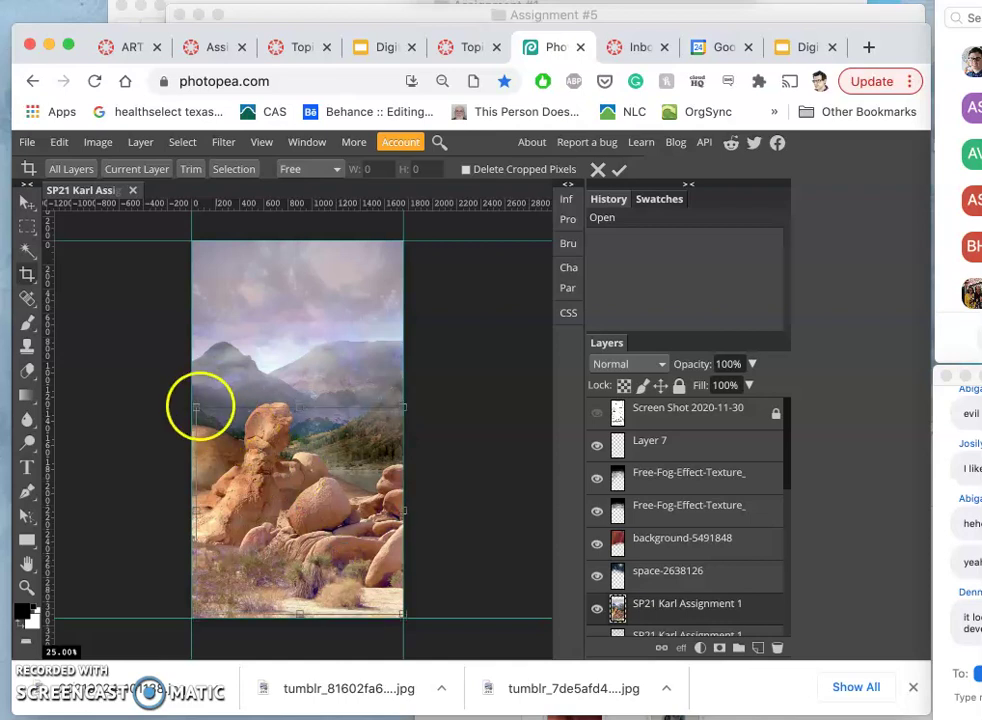
left_click_drag(198, 404, 190, 401)
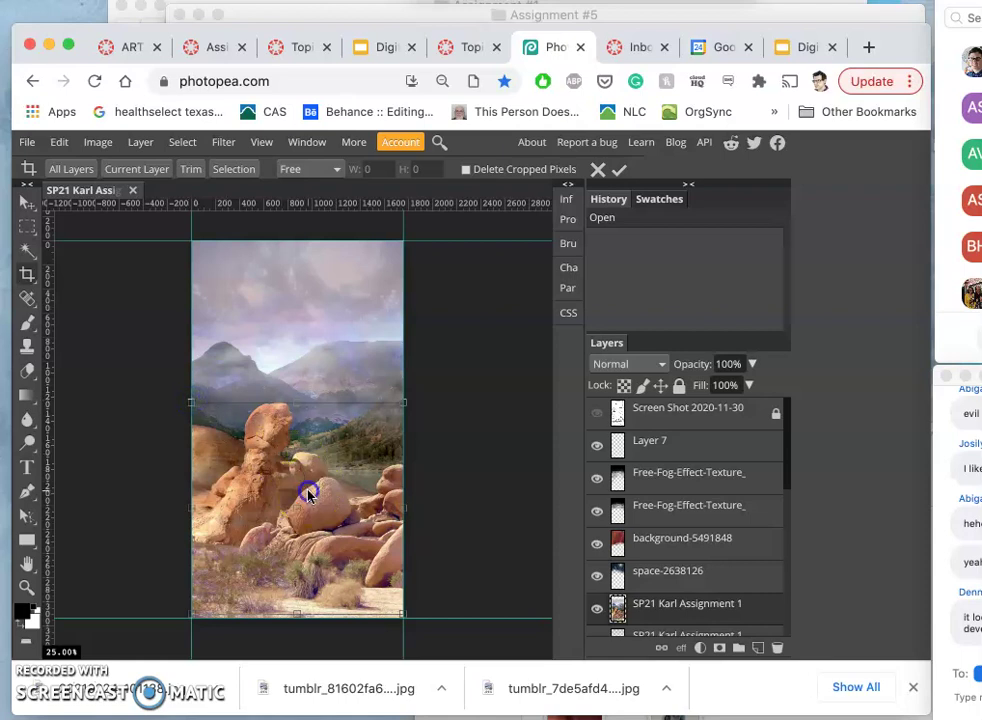
left_click_drag(308, 493, 307, 500)
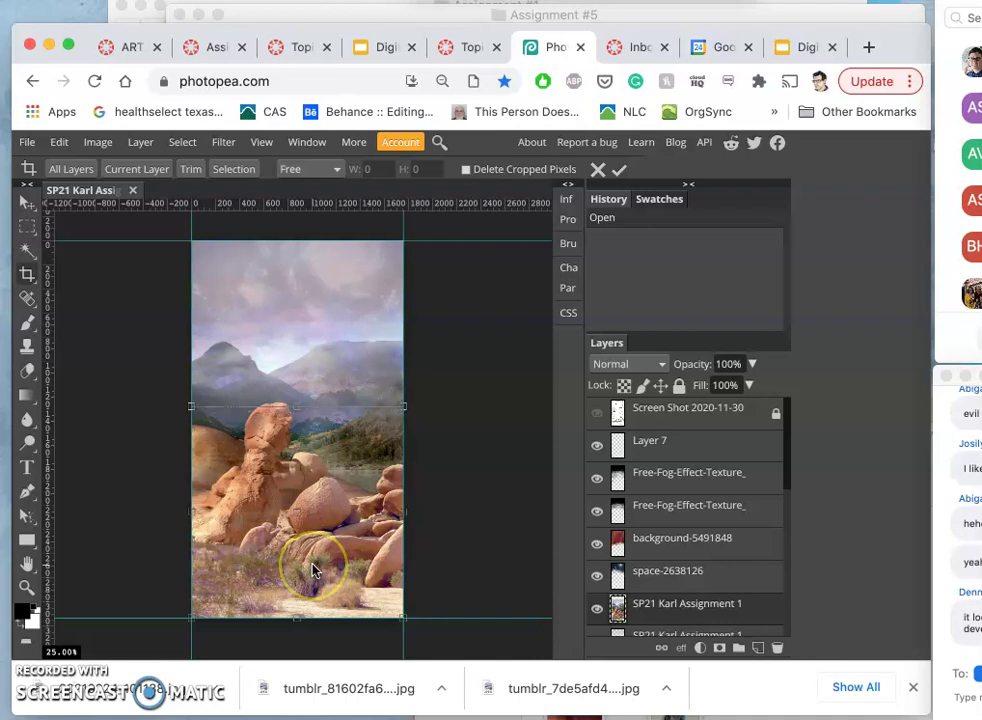
key("Return")
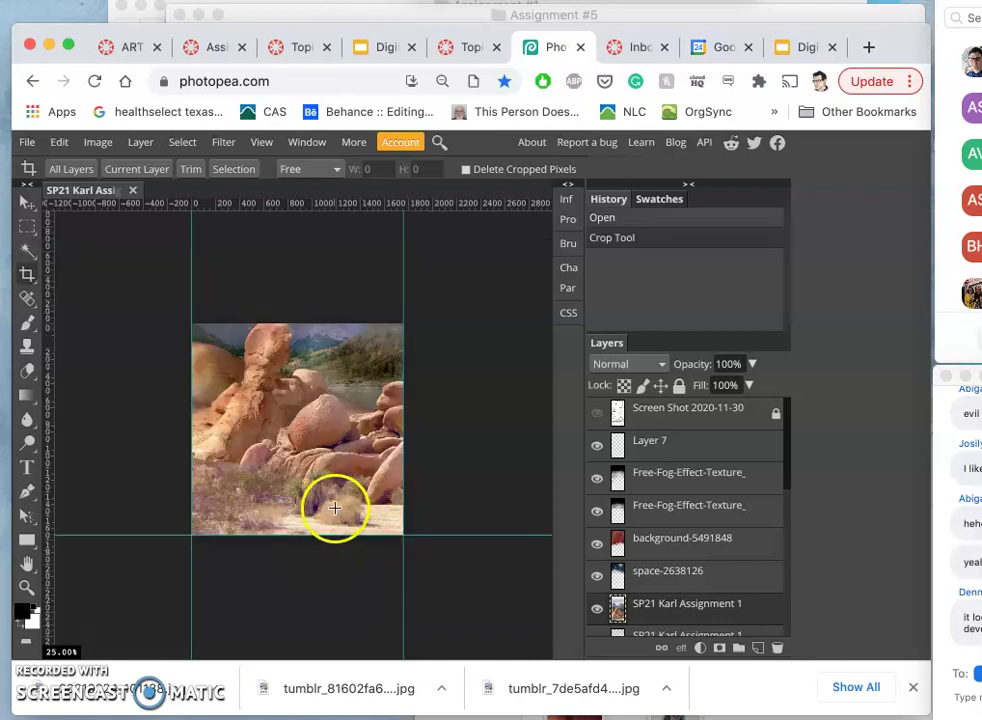
key("super+equal")
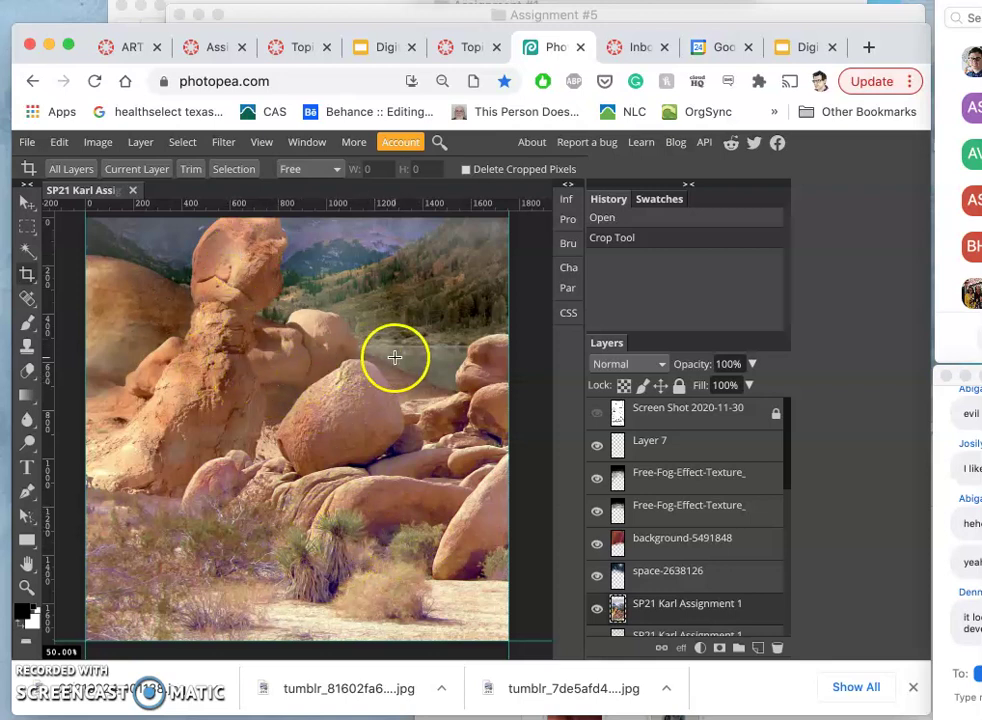
key("ctrl+z")
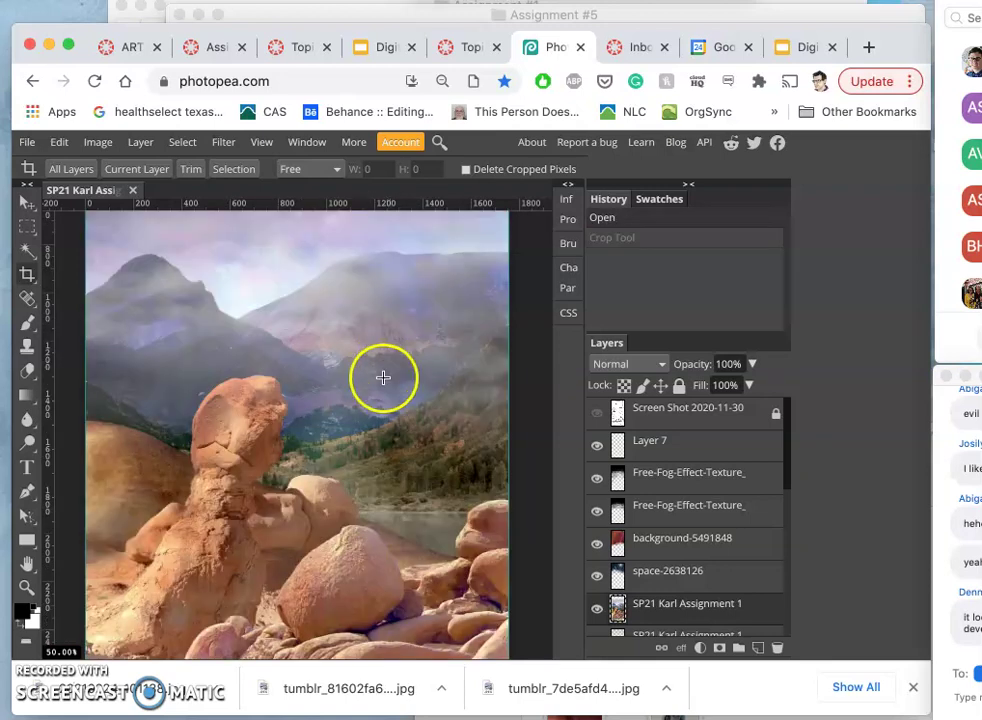
Try a slightly higher full-width crop that includes part of the mountains above the rocks, and undo it
key("ctrl+minus")
key("ctrl+minus")
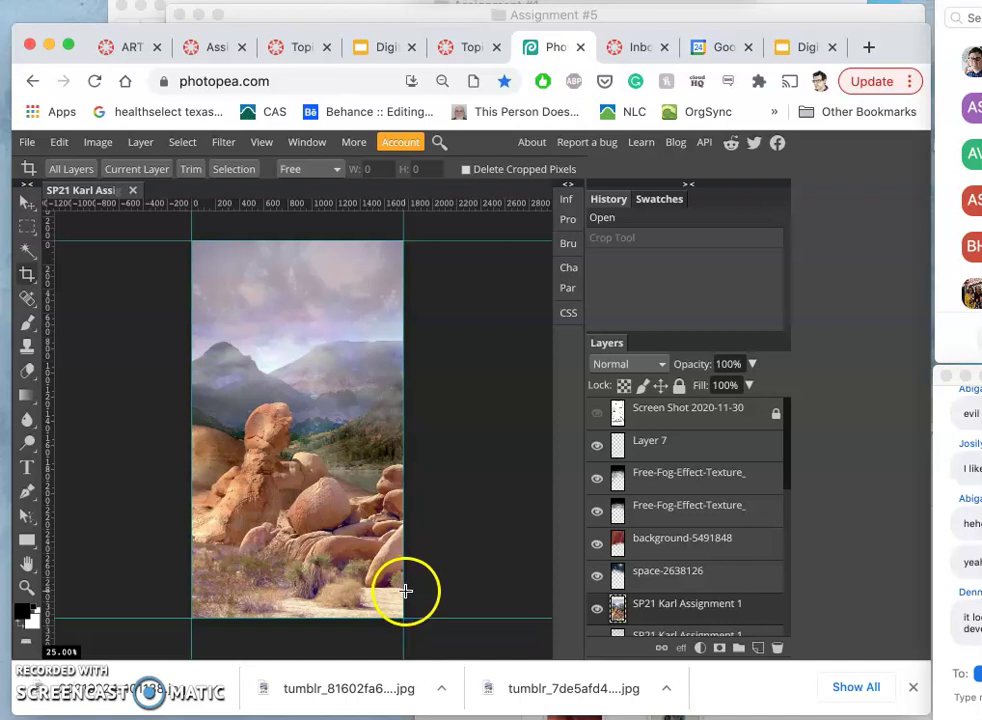
left_click_drag(405, 591, 191, 350)
key("Return")
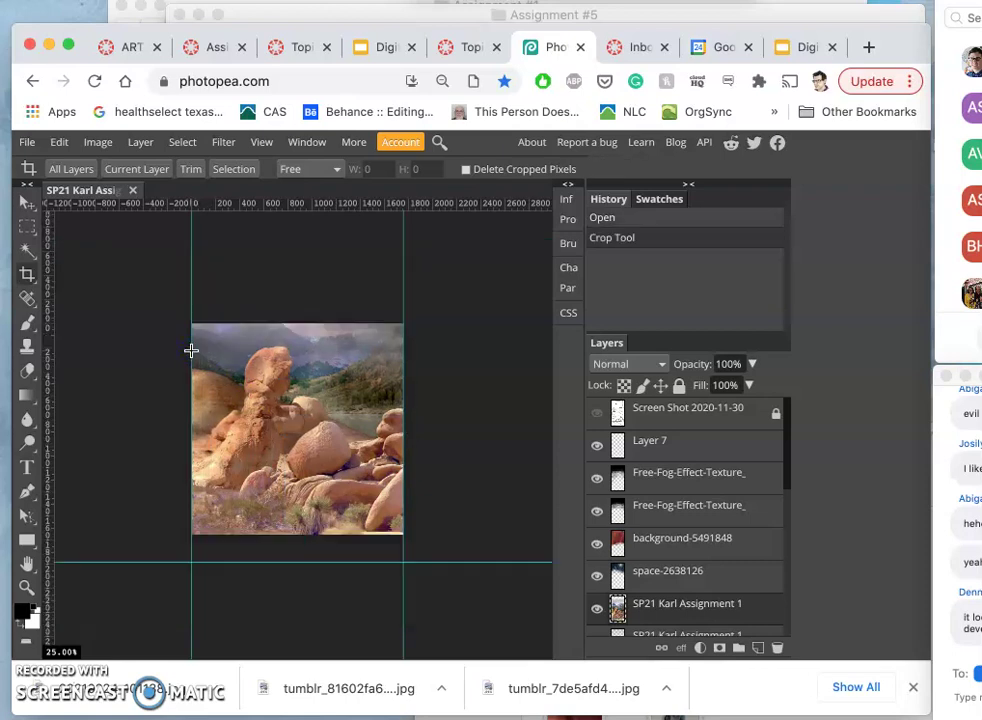
key("super+plus")
key("super+plus")
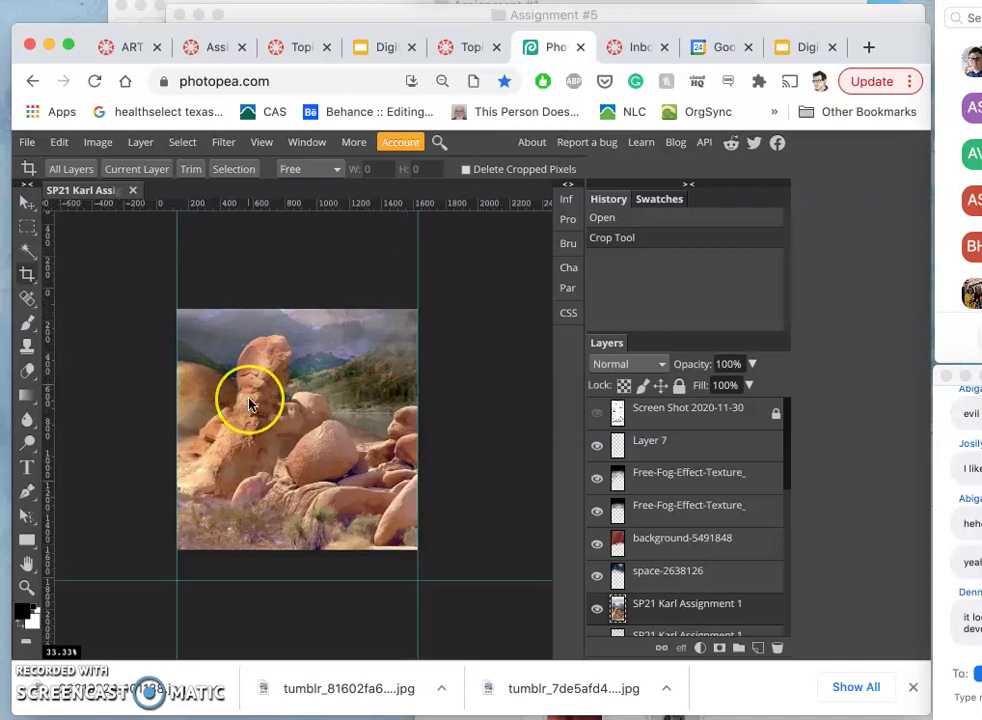
left_click(267, 413)
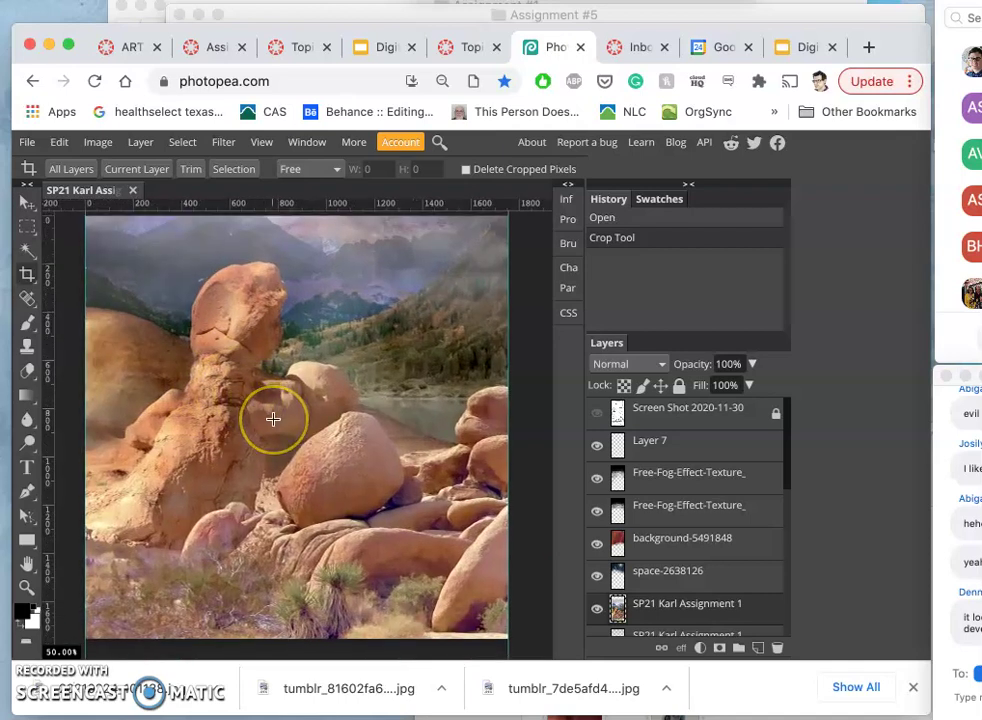
scroll(270, 416, "down", 2)
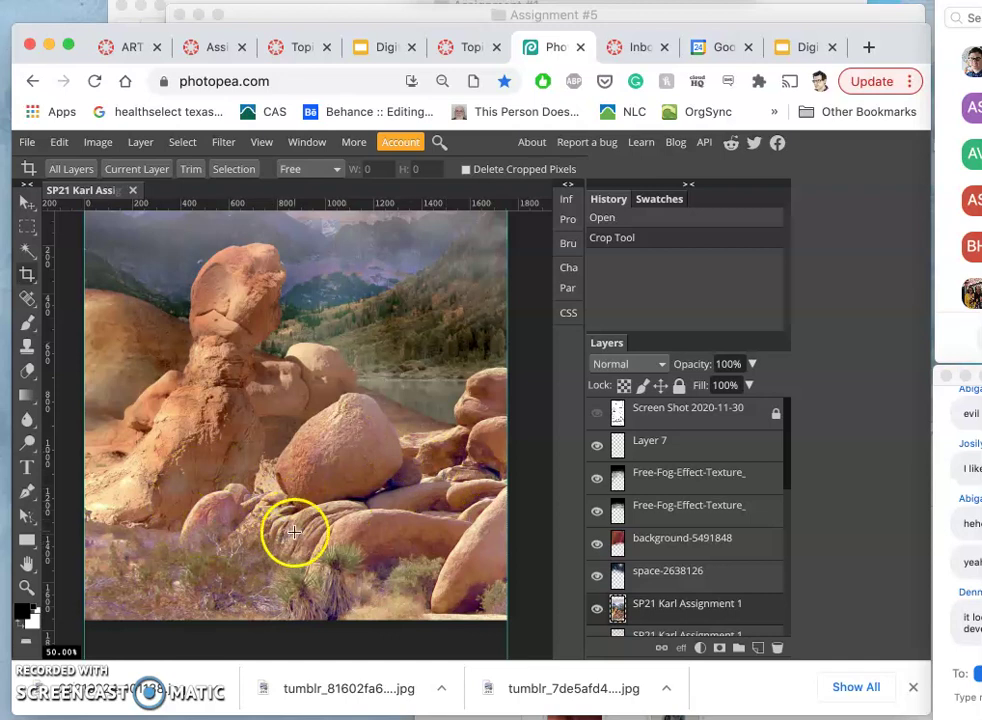
scroll(294, 532, "down", 1)
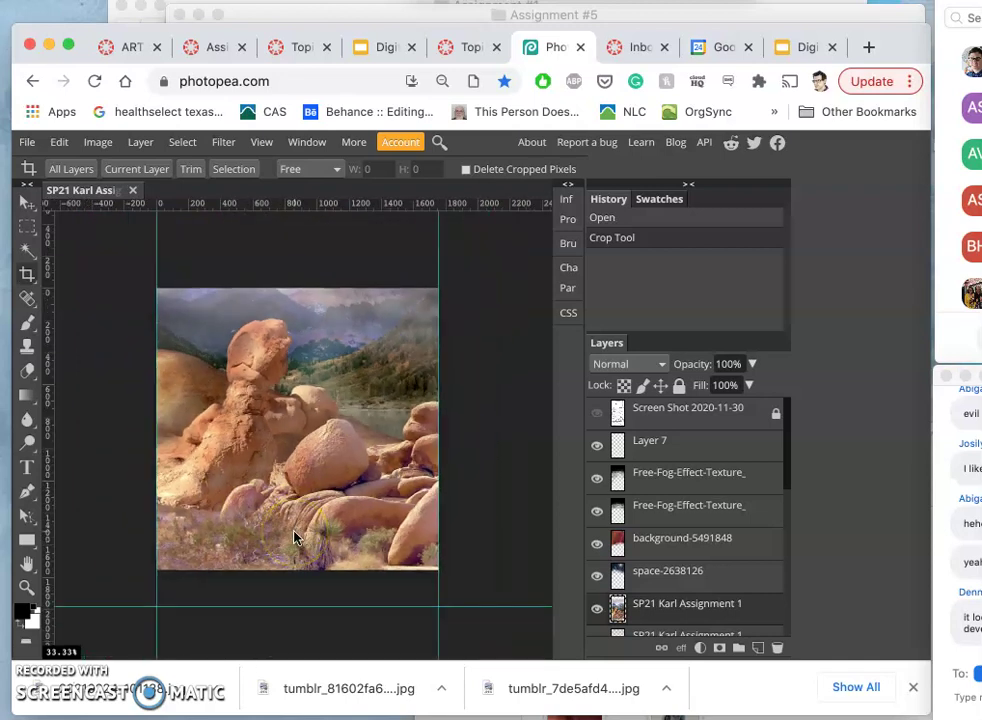
key("ctrl+z")
scroll(340, 480, "down", 2)
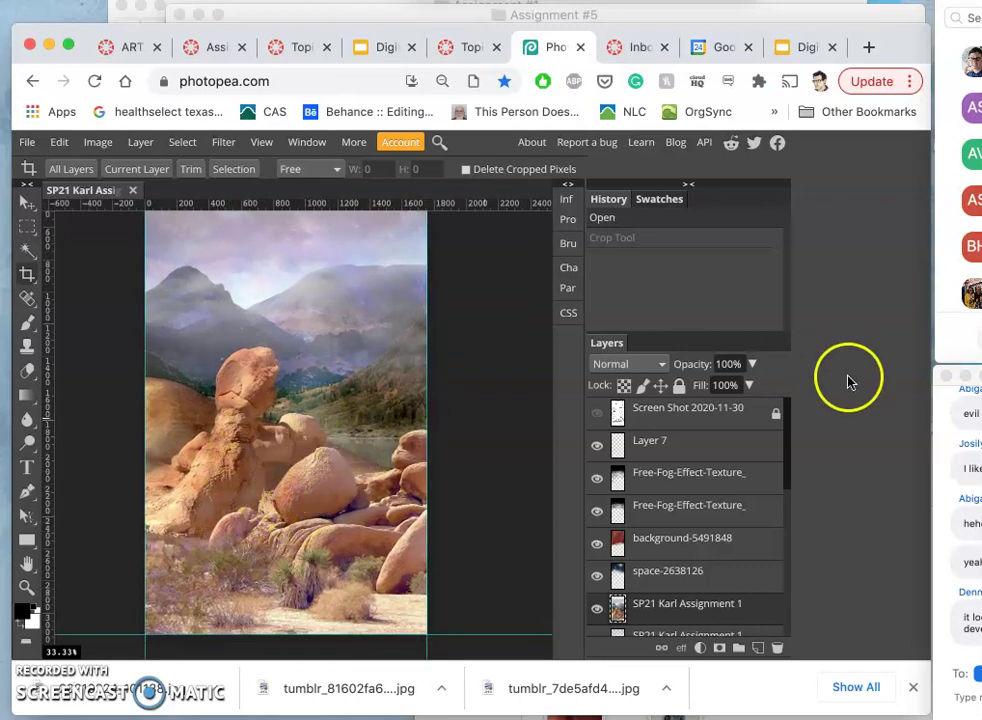
Place the duck character PNG from the Assignment #5 folder above the Screen Shot 2020-11-30 layer
left_click(686, 411)
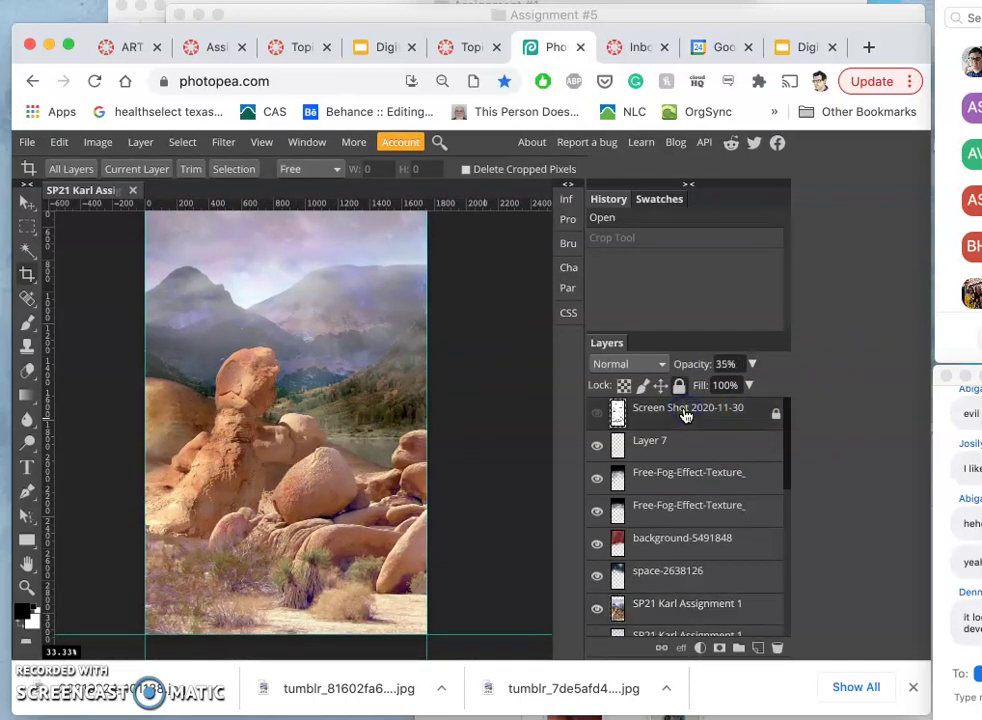
left_click(60, 143)
left_click(28, 142)
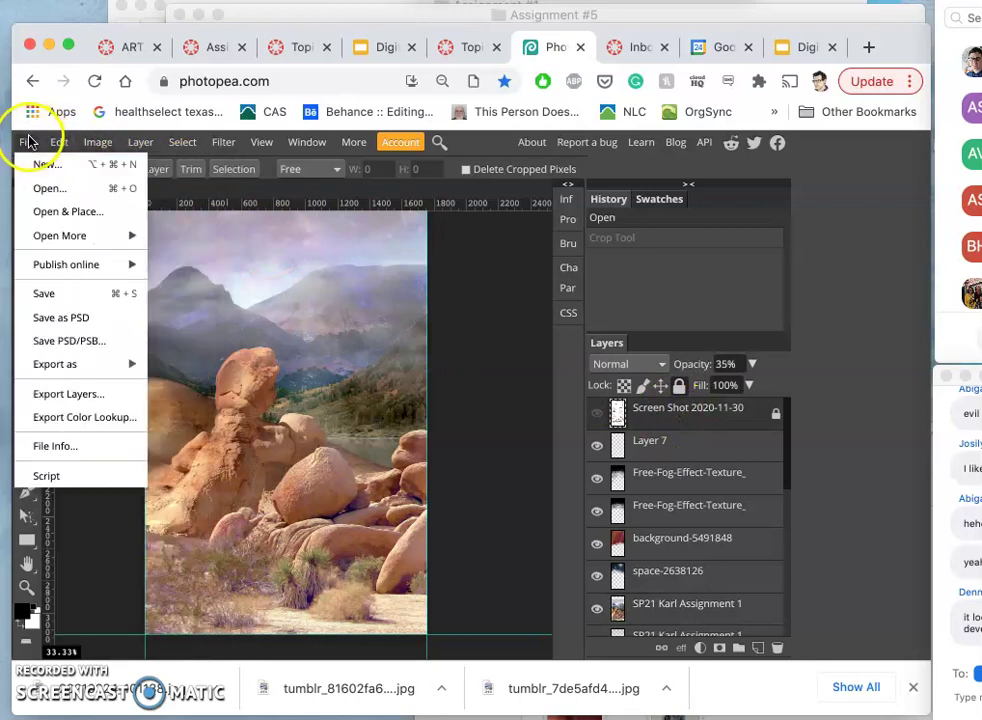
left_click(52, 212)
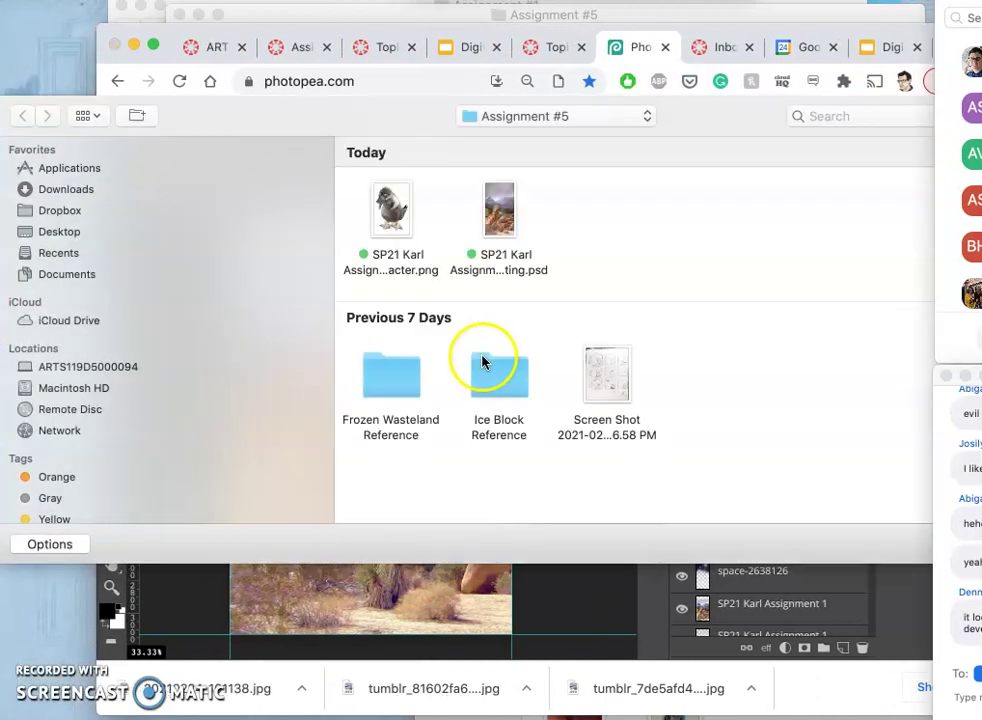
left_click(391, 212)
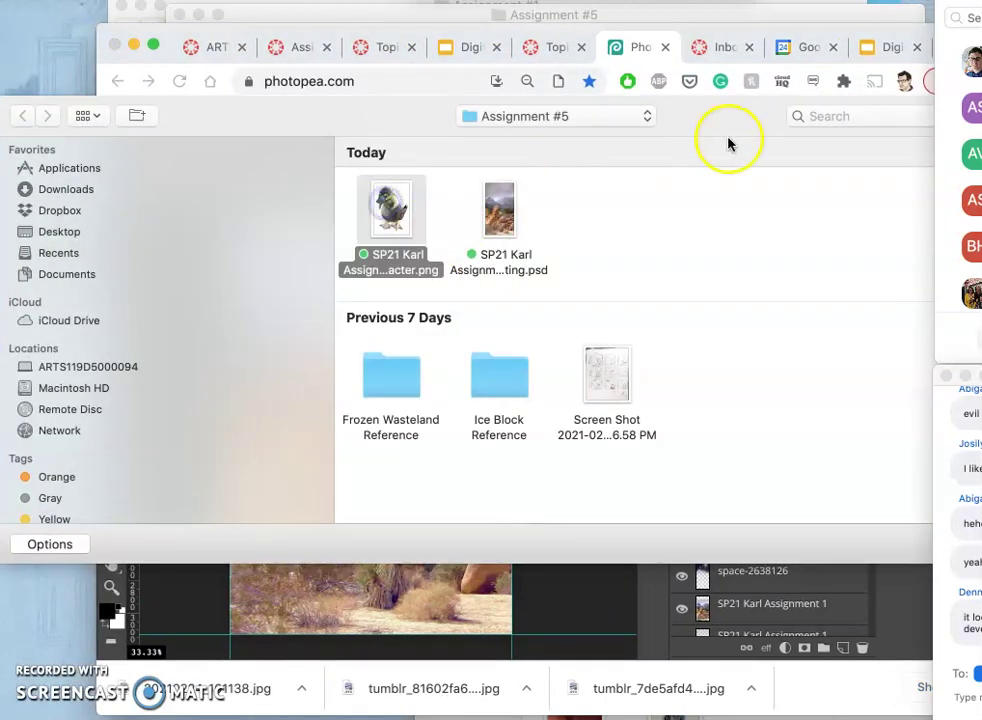
left_click(946, 376)
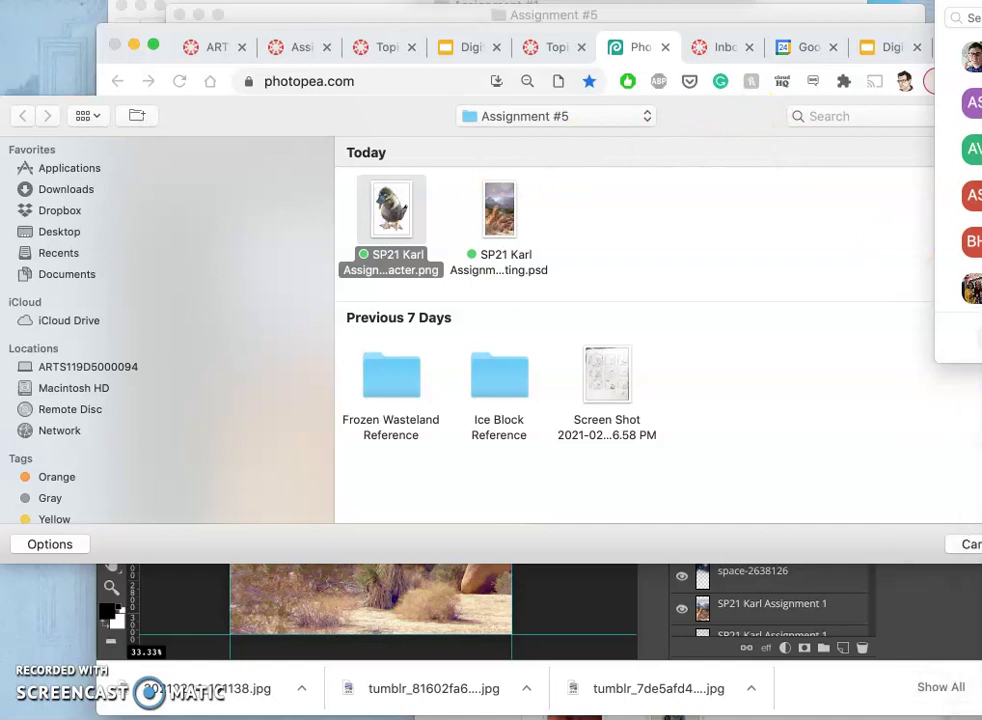
key("Return")
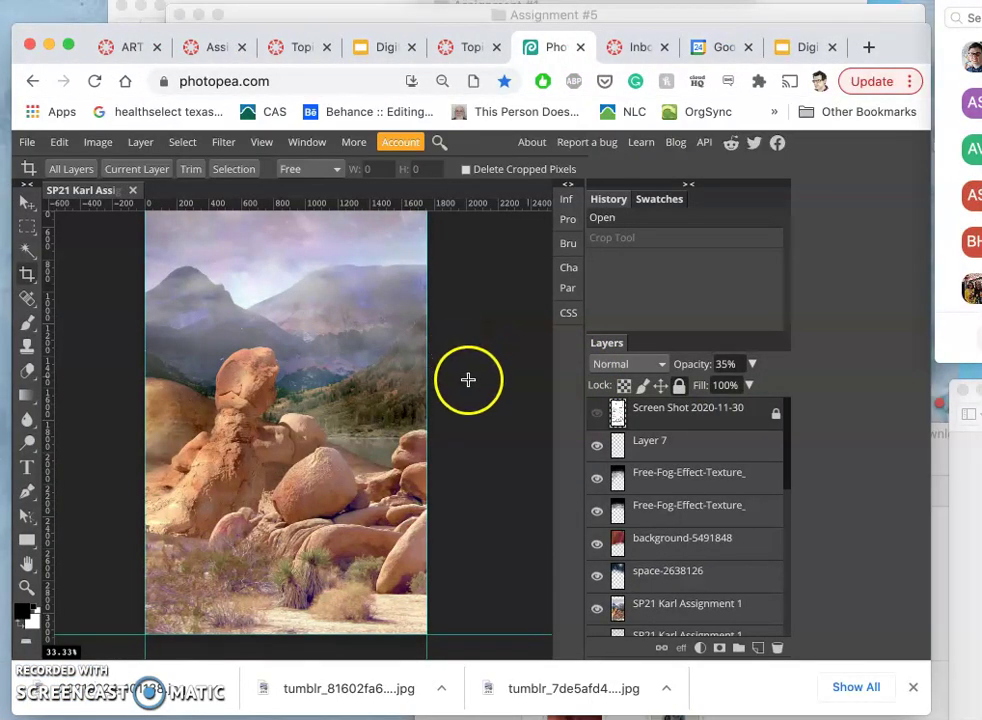
Scale the duck character to about 45% and place it over the round boulder beside the tall rock column
left_click(27, 202)
left_click_drag(248, 315, 292, 340)
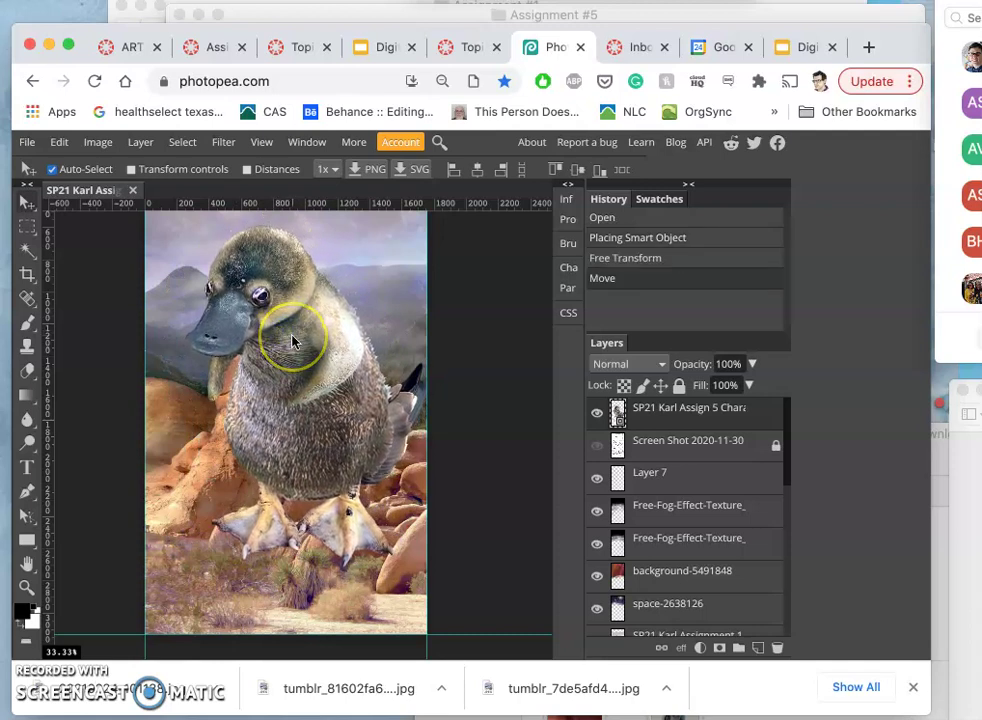
key("ctrl+t")
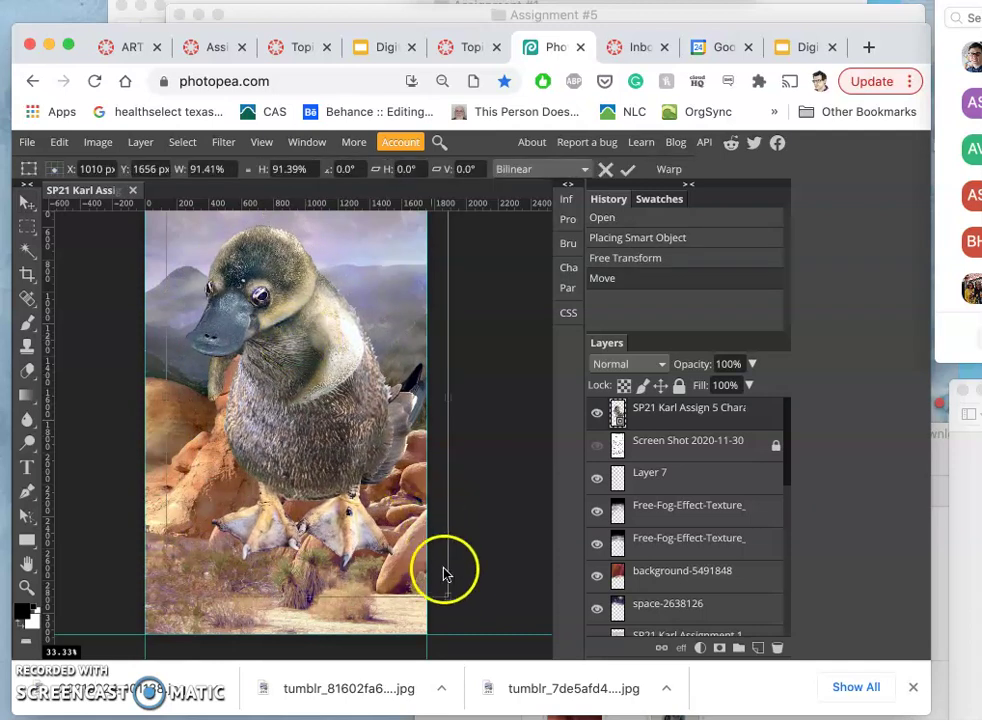
left_click_drag(447, 596, 448, 598)
left_click_drag(392, 546, 306, 441)
left_click(243, 306)
left_click_drag(320, 383, 355, 432)
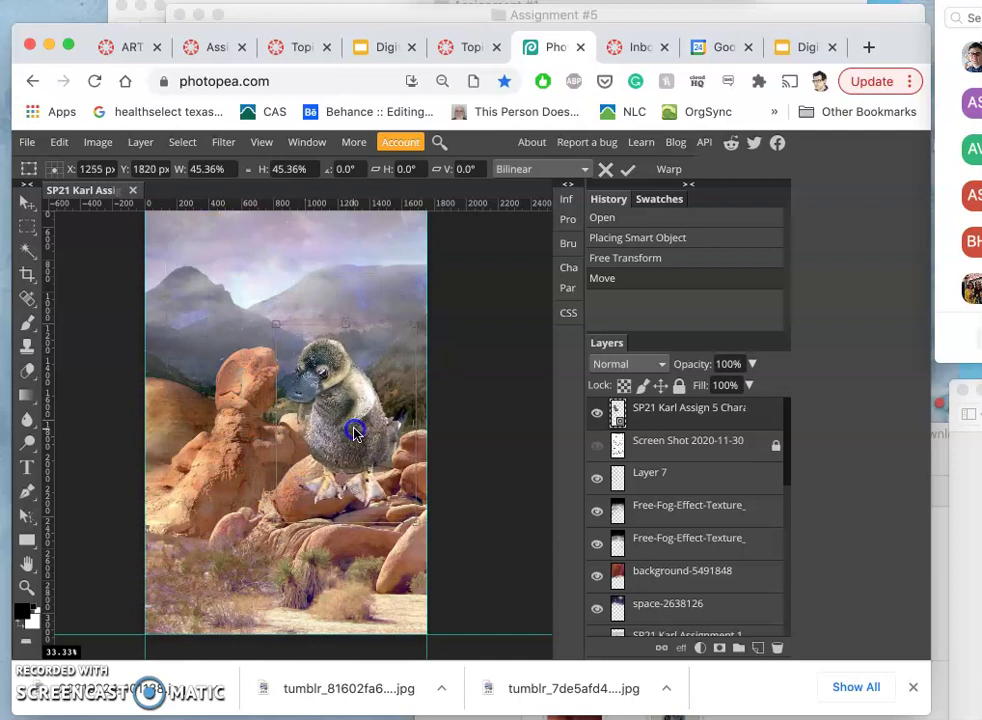
key("Return")
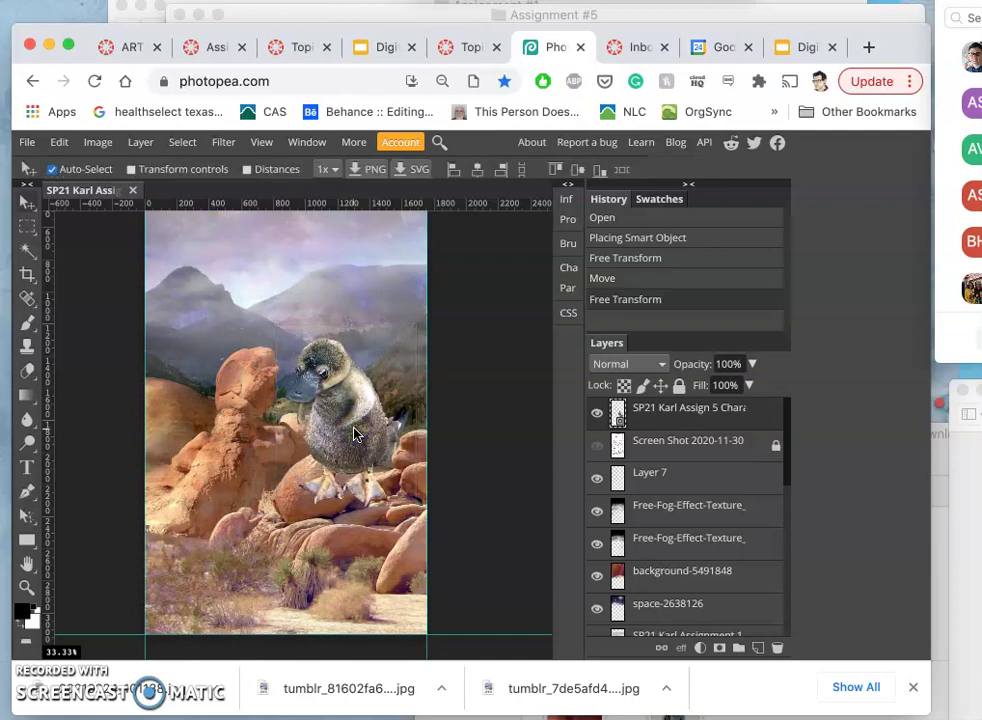
Move the duck character layer down the stack until it sits directly below both Assignment 1 layers
key("ctrl+equal")
key("ctrl+equal")
left_click_drag(357, 375, 248, 423)
scroll(250, 418, "down", 1)
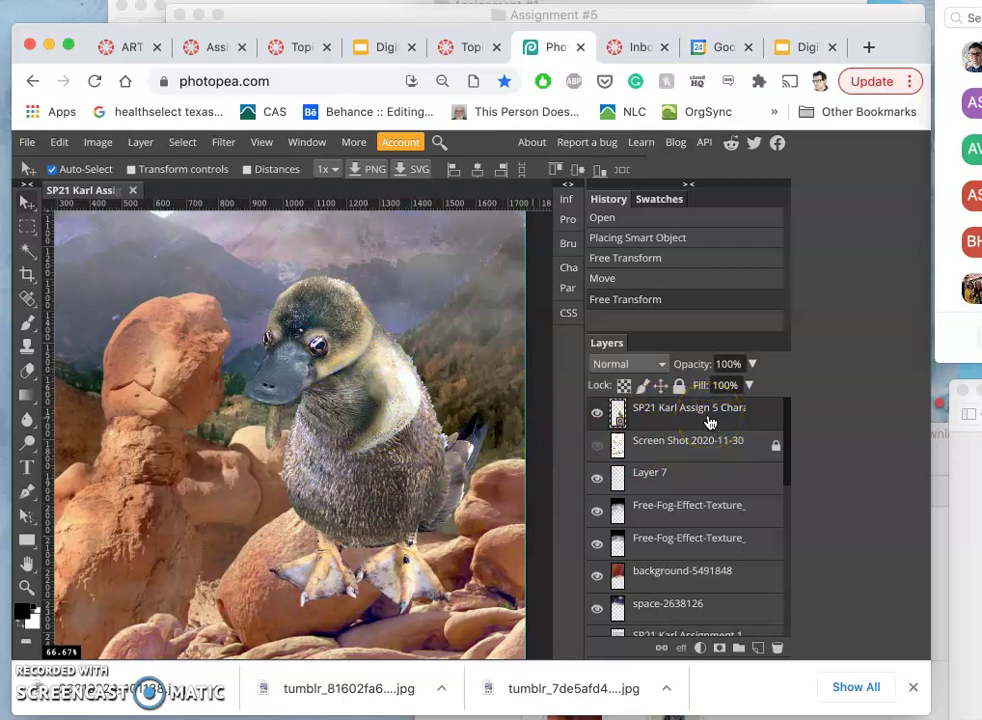
key("super+bracketleft")
key("super+bracketleft")
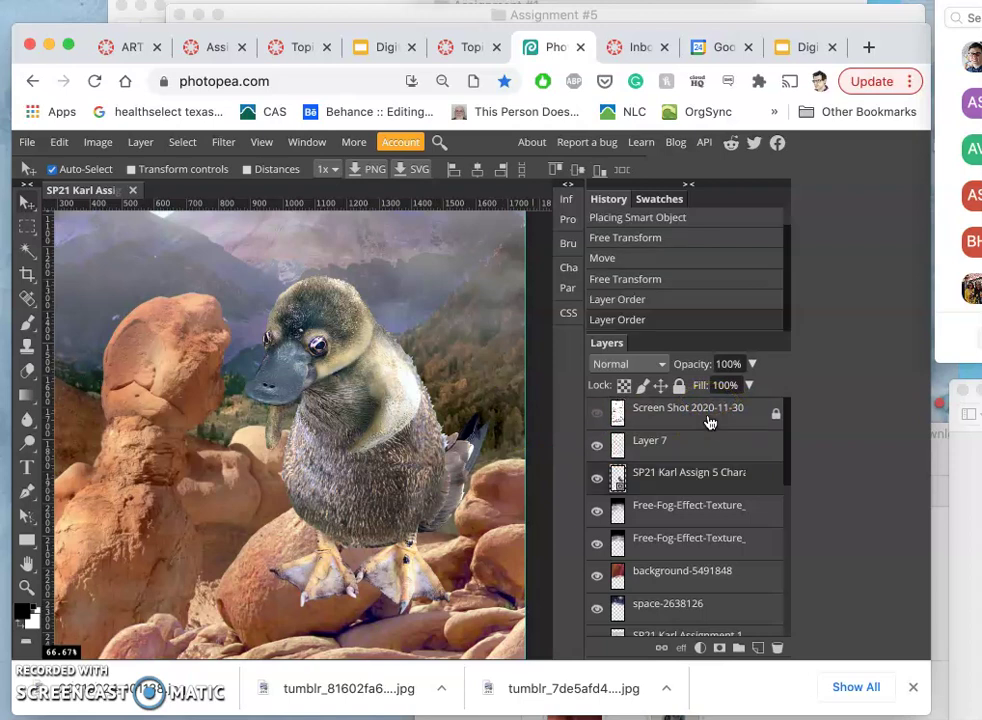
key("super+bracketleft")
key("super+bracketleft")
key("super+bracketleft")
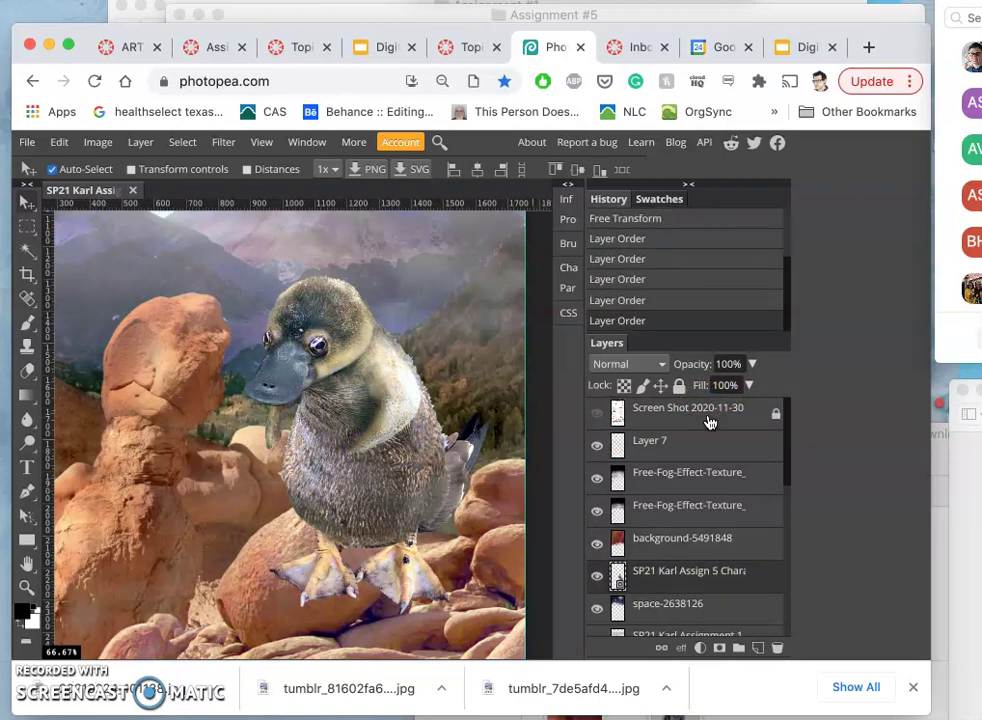
key("super+bracketleft")
key("super+bracketleft")
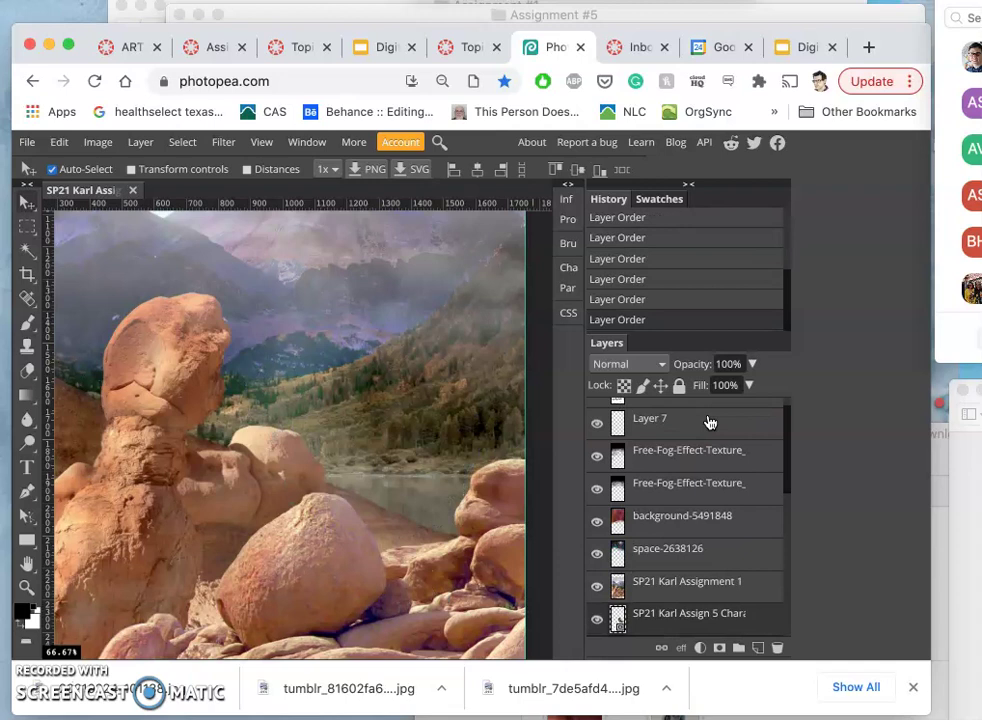
key("super+bracketleft")
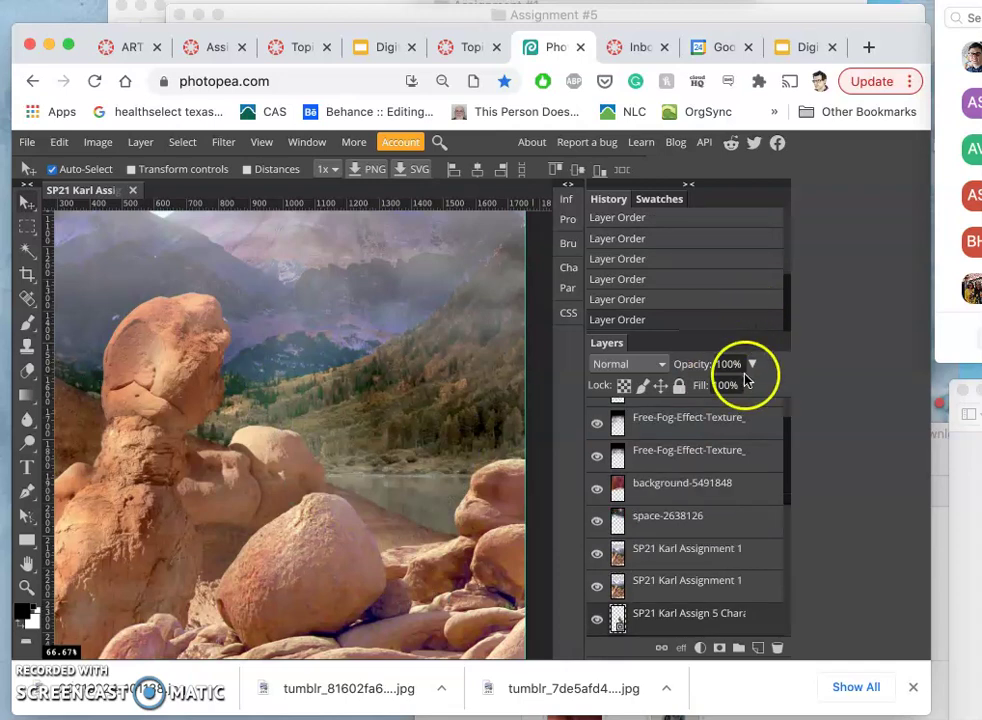
Hide the two flattened Assignment 1 layers that cover the duck character
scroll(712, 467, "down", 2)
left_click(597, 530)
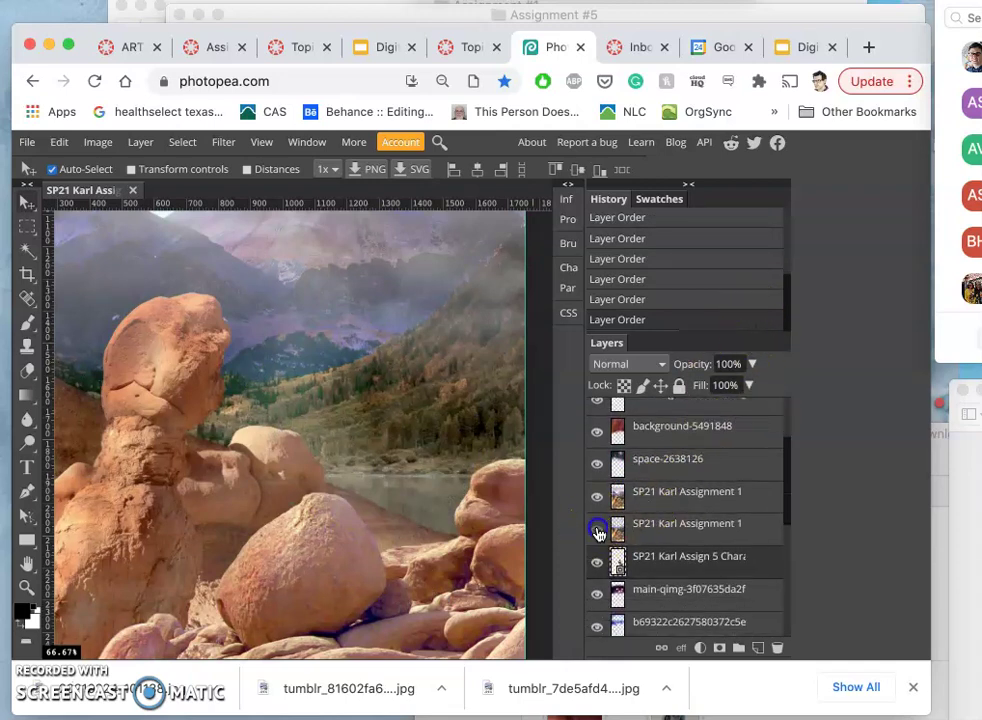
left_click(596, 500)
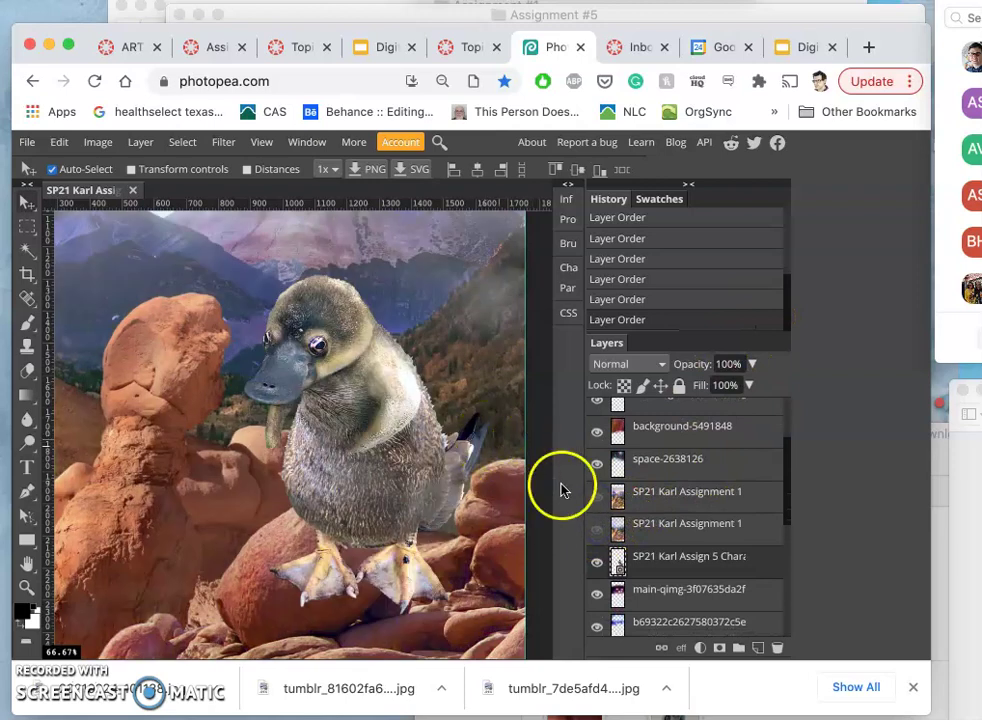
left_click(596, 464)
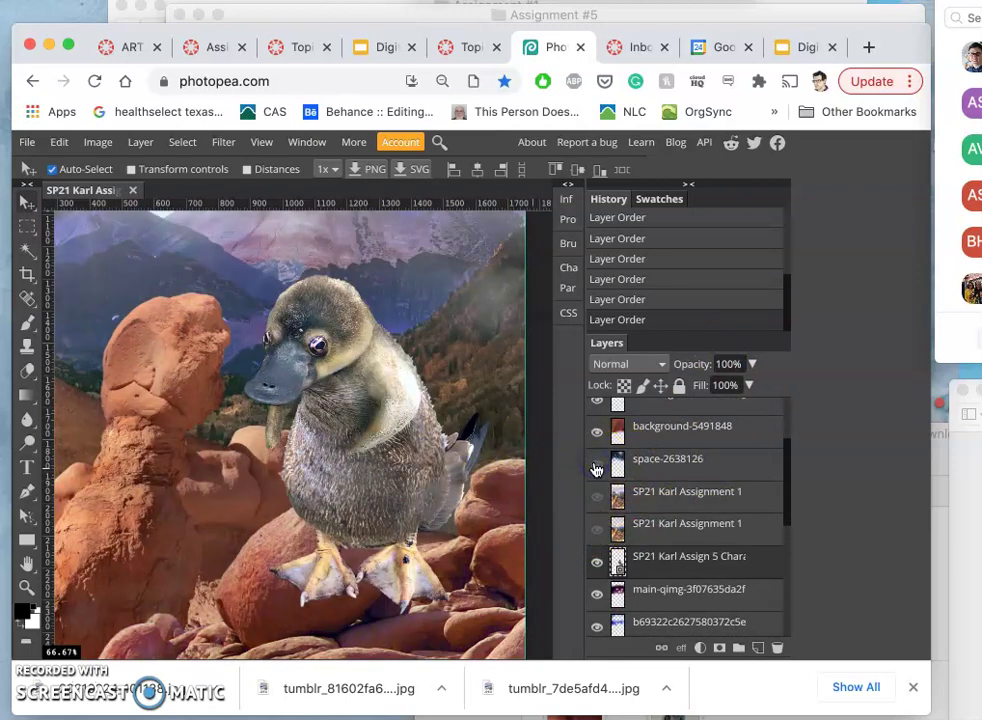
Try the duck character layer higher in the stack, just above the background-5491848 layer
left_click_drag(637, 558, 637, 527)
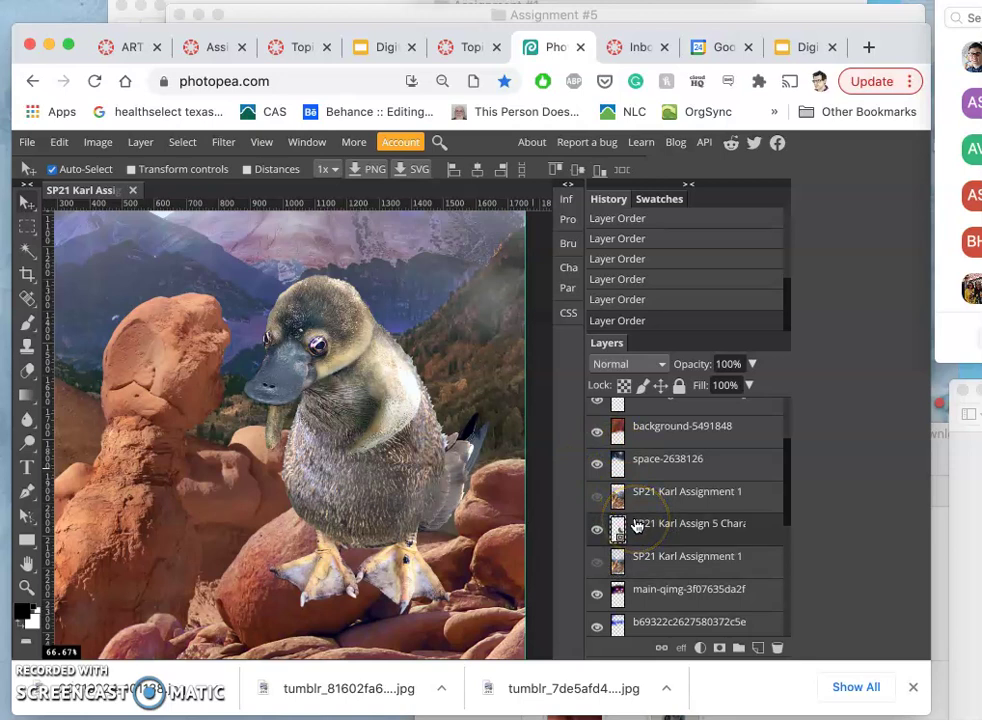
key("ctrl+bracketright")
key("ctrl+bracketright")
key("ctrl+bracketright")
key("ctrl+bracketright")
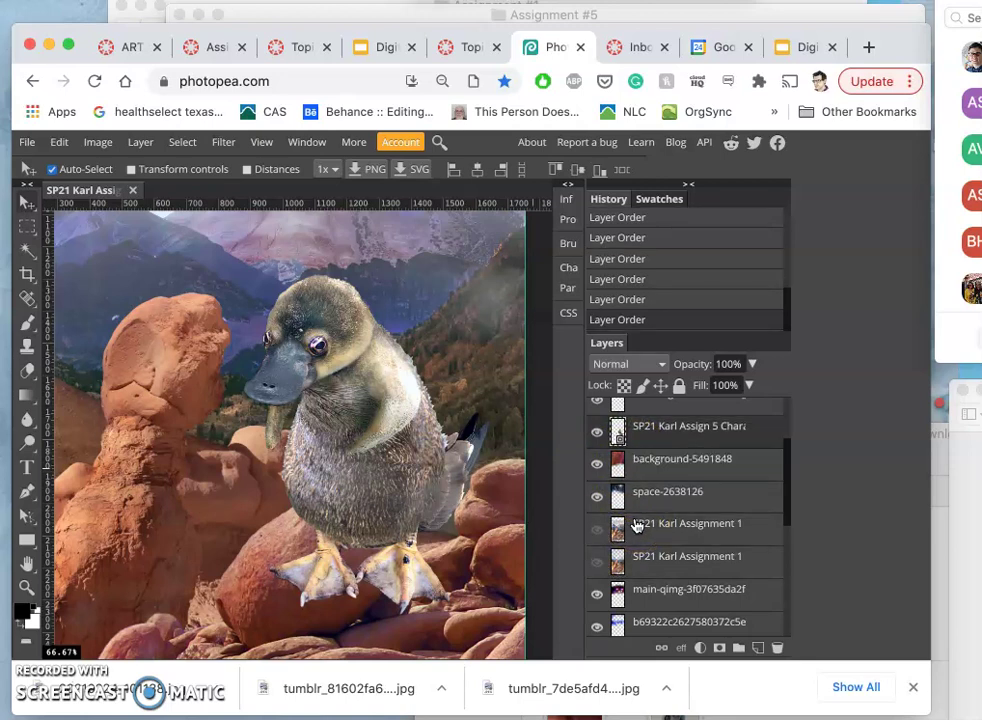
Lower the duck character layer through the stack to directly below Layer 6 copy 2, behind the round boulder
key("ctrl+bracketleft")
key("ctrl+bracketleft")
key("ctrl+bracketleft")
key("ctrl+bracketleft")
key("ctrl+bracketleft")
key("ctrl+bracketleft")
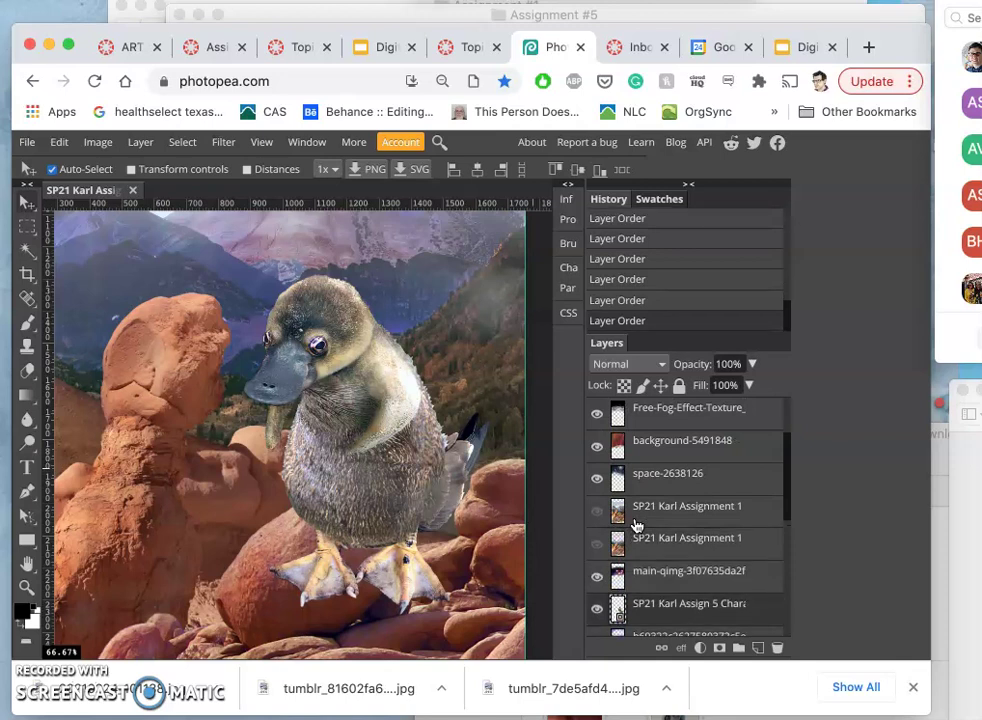
key("ctrl+bracketleft")
key("ctrl+bracketleft")
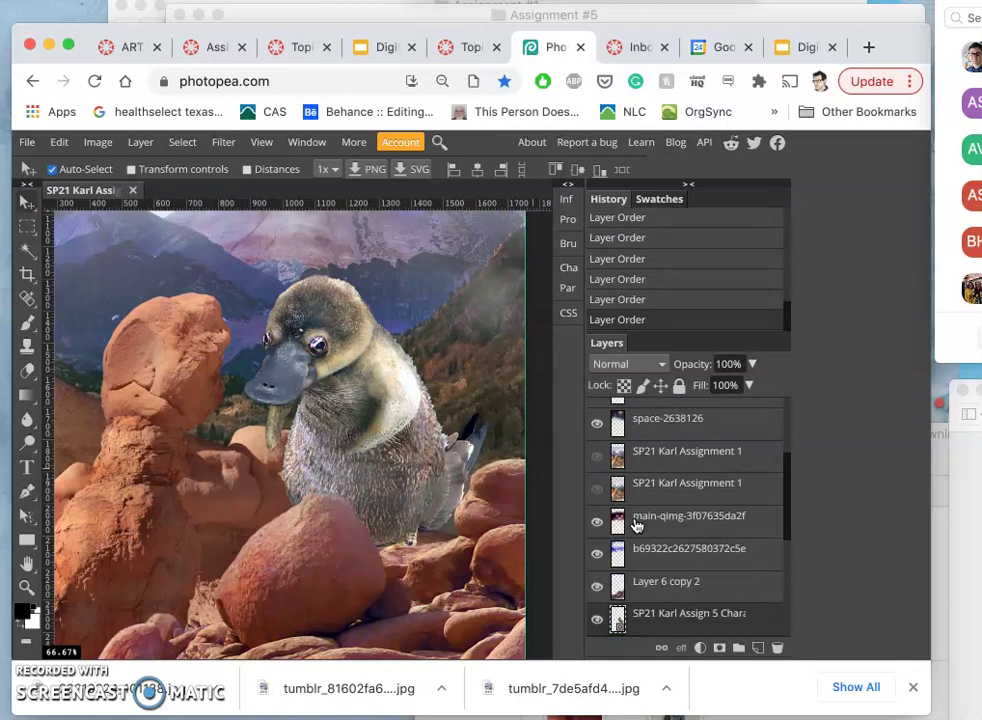
Try the duck character layer at lower stack positions down to below Layer 1, and return it to just above Layer 6 copy 3
key("ctrl+bracketleft")
key("ctrl+bracketleft")
key("ctrl+bracketleft")
key("ctrl+bracketleft")
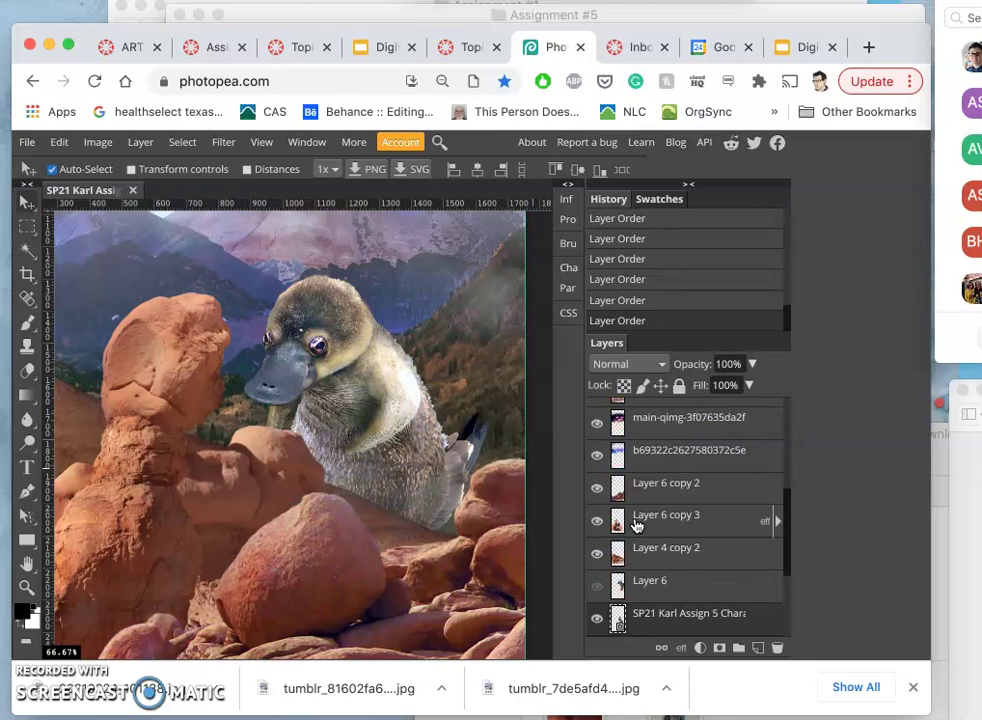
key("ctrl+bracketleft")
key("ctrl+bracketleft")
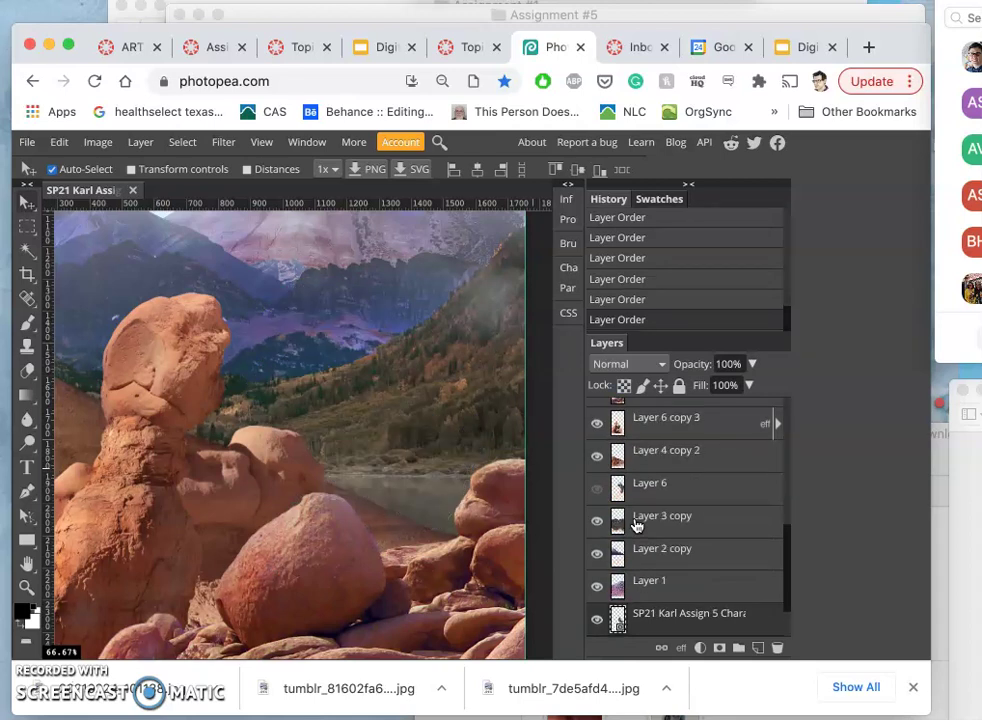
key("ctrl+bracketright")
key("ctrl+bracketright")
key("ctrl+bracketright")
key("ctrl+bracketright")
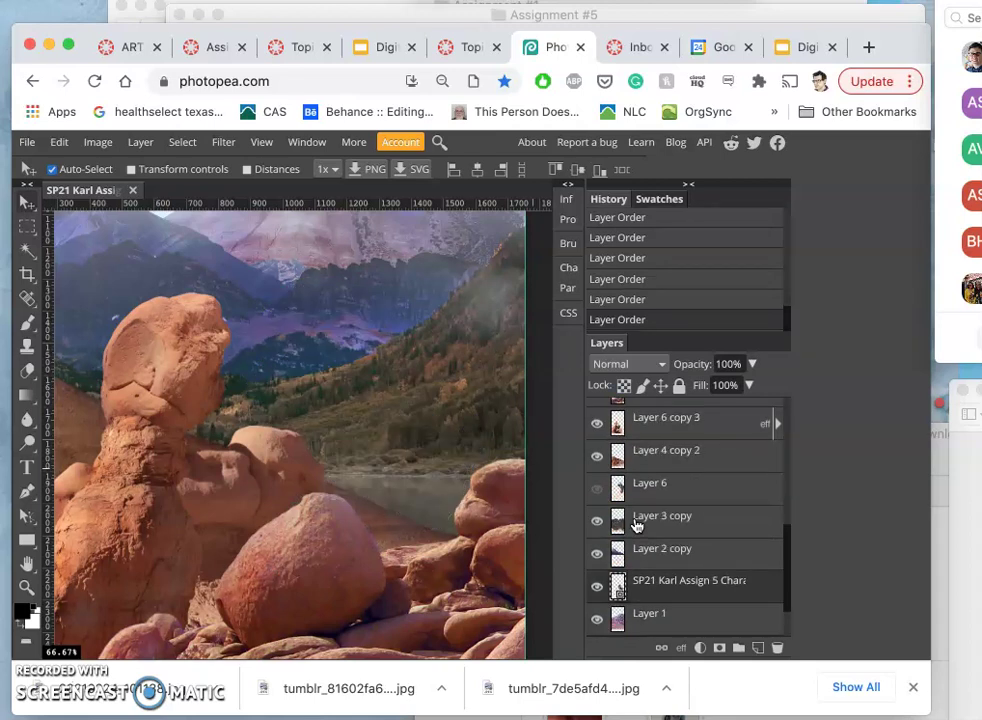
key("ctrl+bracketright")
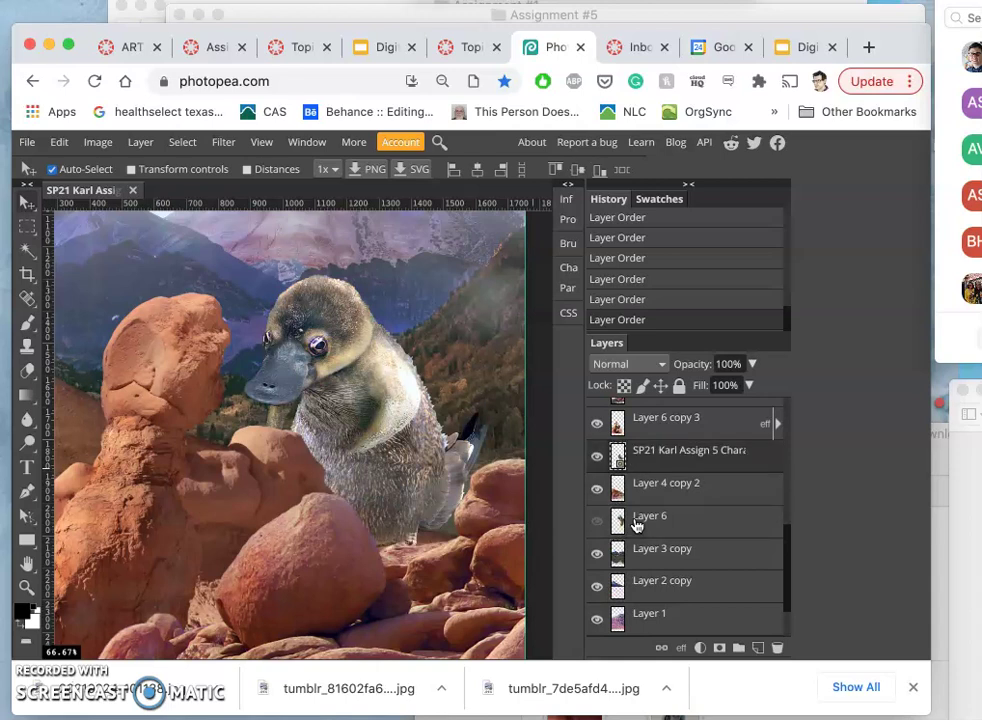
key("ctrl+bracketright")
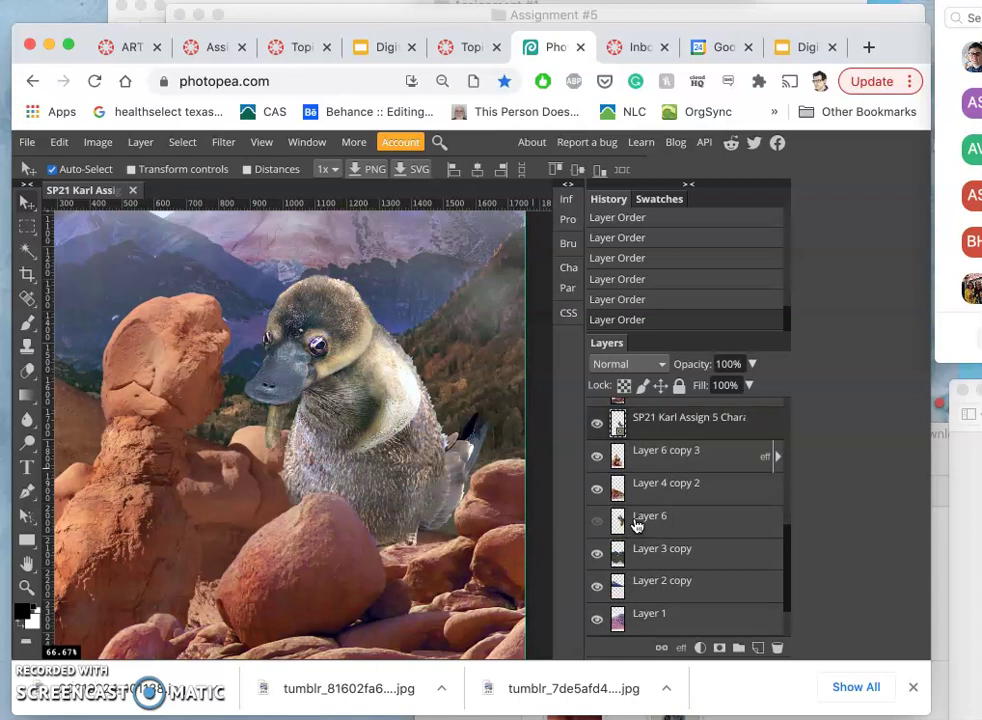
Move the duck character in front of the tall rock column, with its feet behind the low foreground rocks
key("ctrl+minus")
key("ctrl+minus")
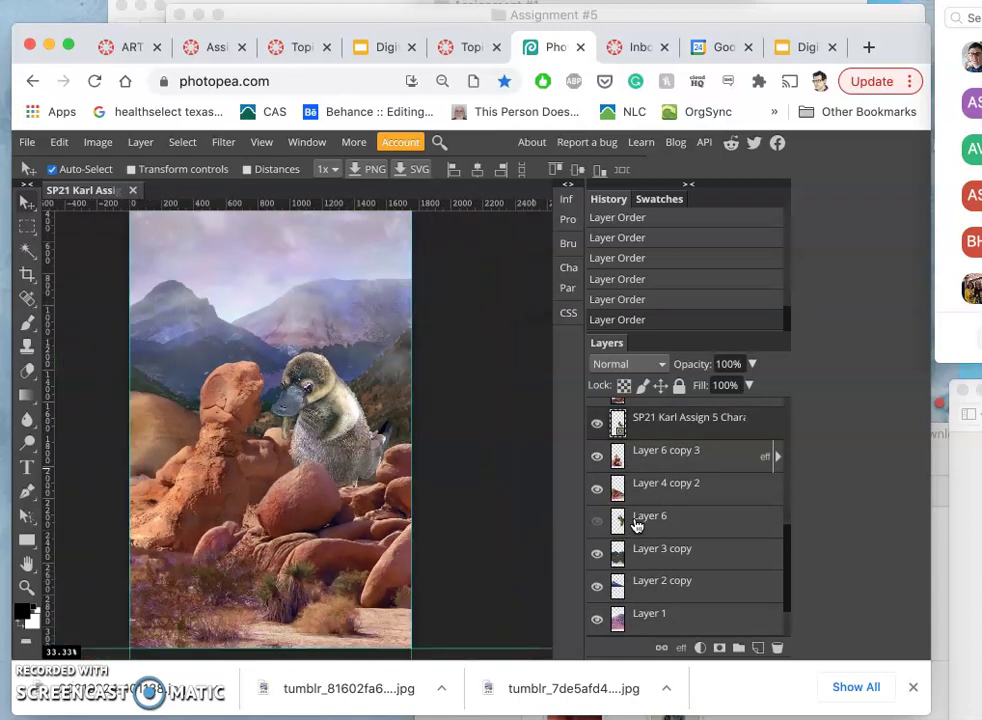
left_click(340, 437)
left_click_drag(340, 437, 222, 485)
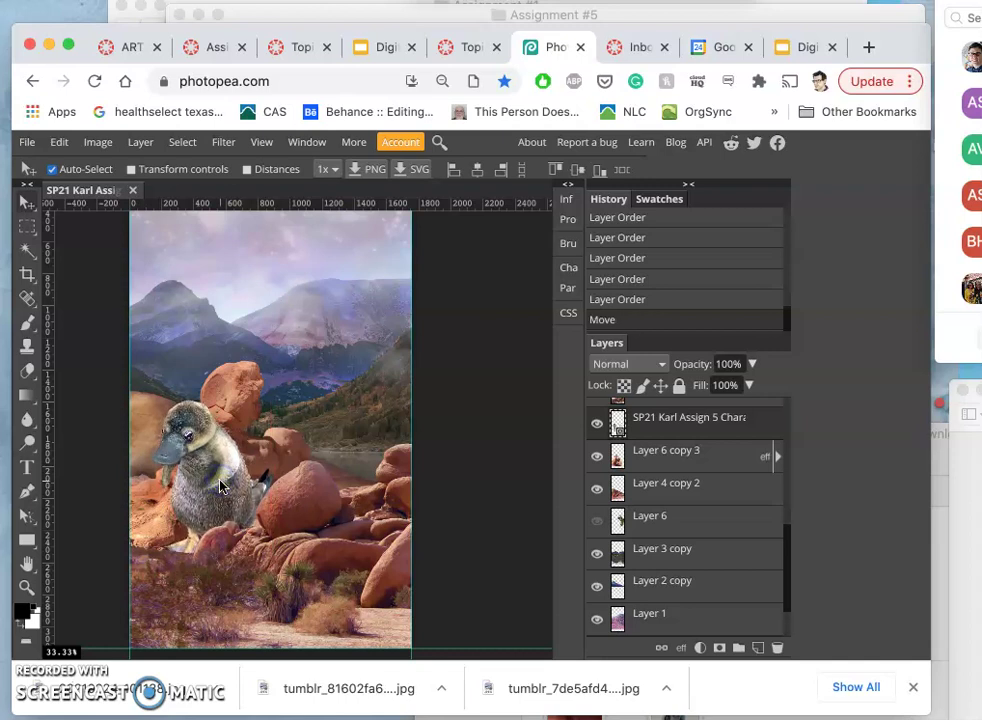
Try the duck character layer above Layer 6 copy 2, in front of the foreground rocks
key("super+]")
key("ctrl+bracketleft")
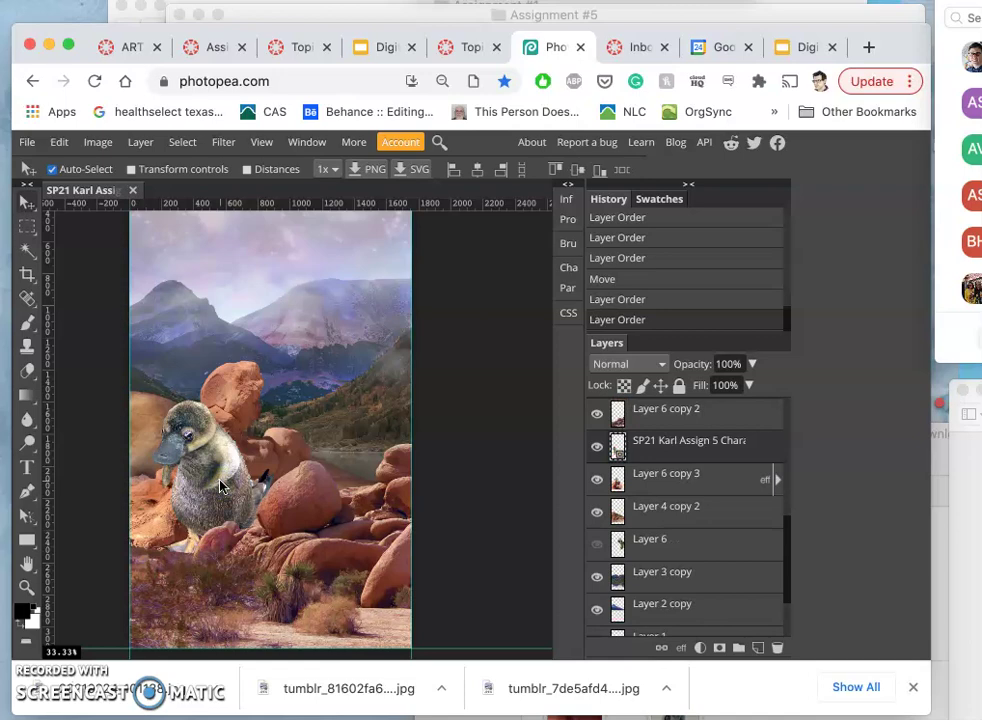
scroll(221, 486, "up", 5)
scroll(221, 486, "down", 3)
scroll(221, 486, "left", 3)
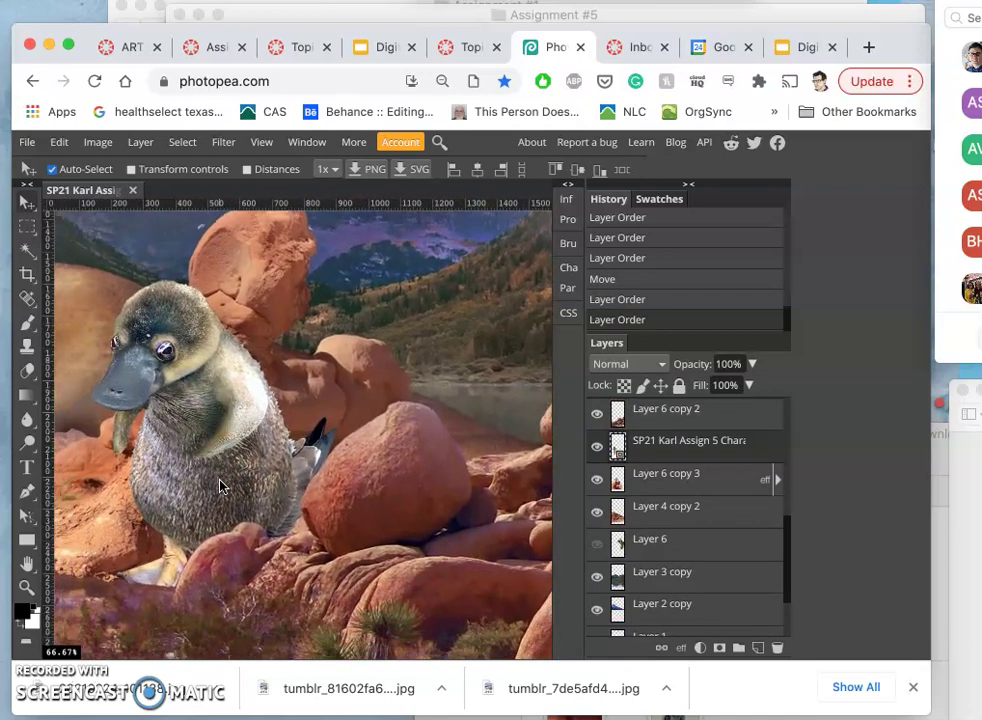
key("ctrl+bracketright")
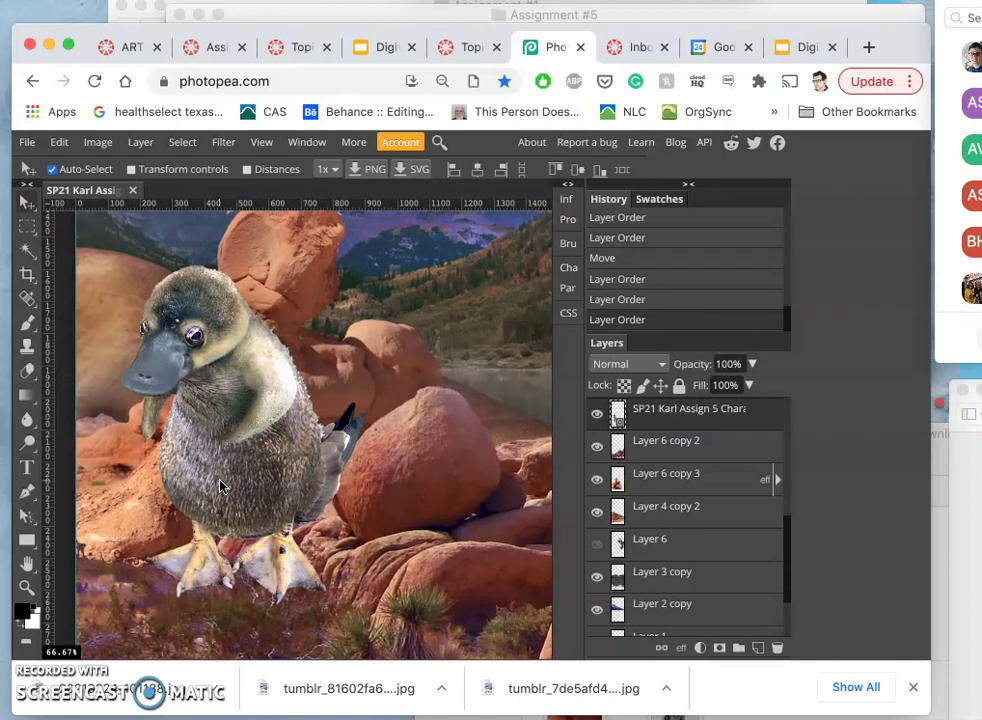
Try the duck character behind the rock column, below Layer 4 copy 2 and Layer 6, and return it to just above Layer 6 copy 3
key("ctrl+bracketleft")
key("ctrl+bracketleft")
key("ctrl+bracketleft")
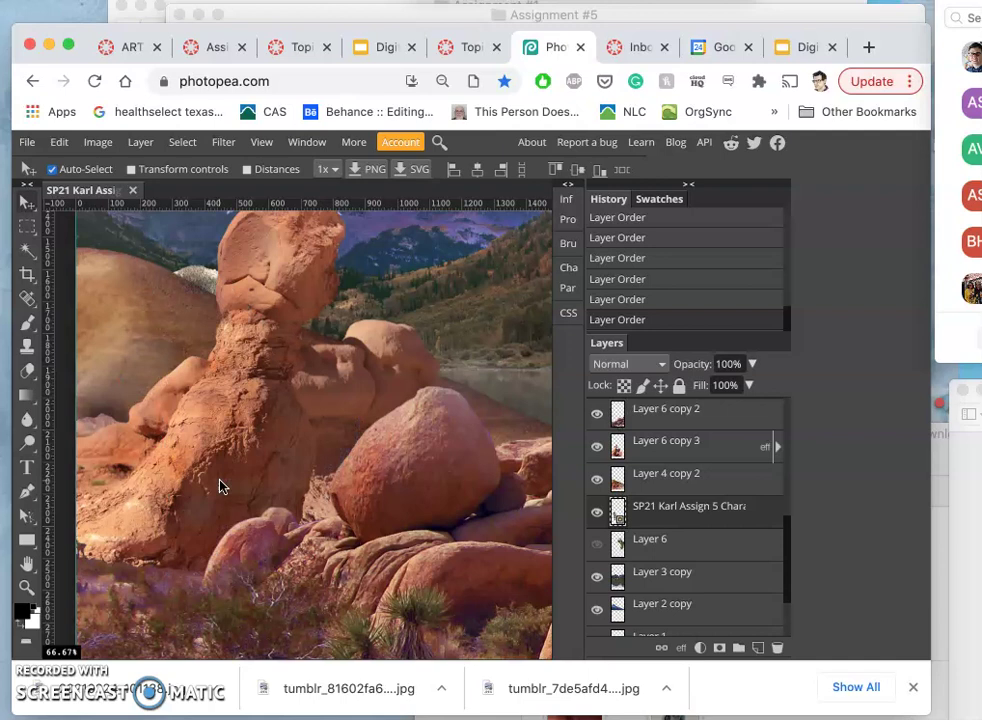
key("ctrl+bracketright")
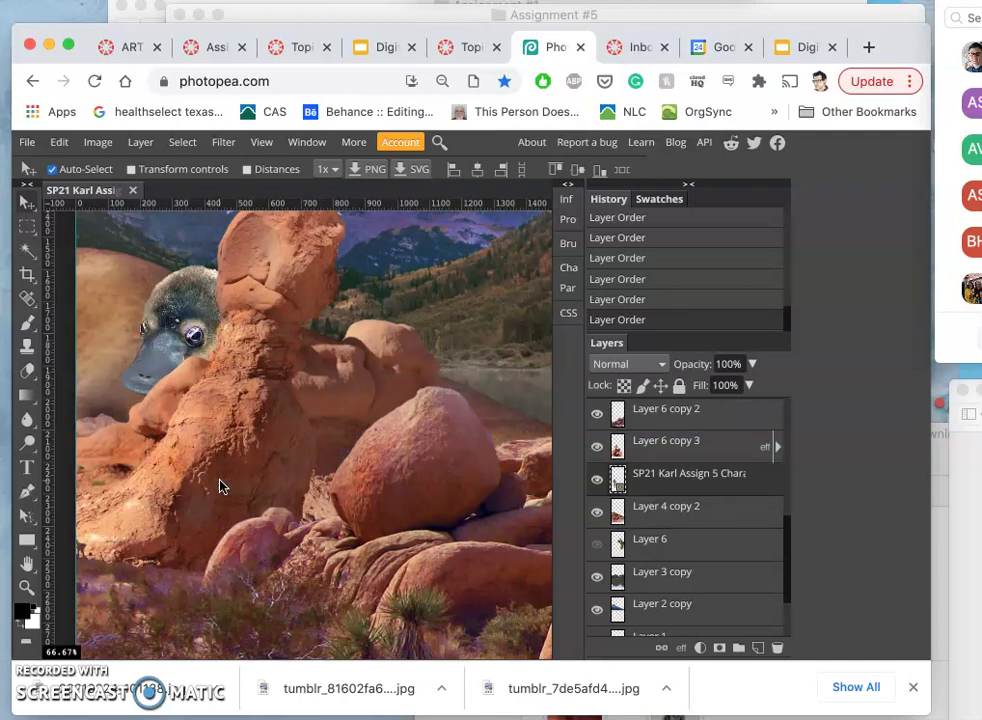
key("ctrl+bracketleft")
key("ctrl+bracketleft")
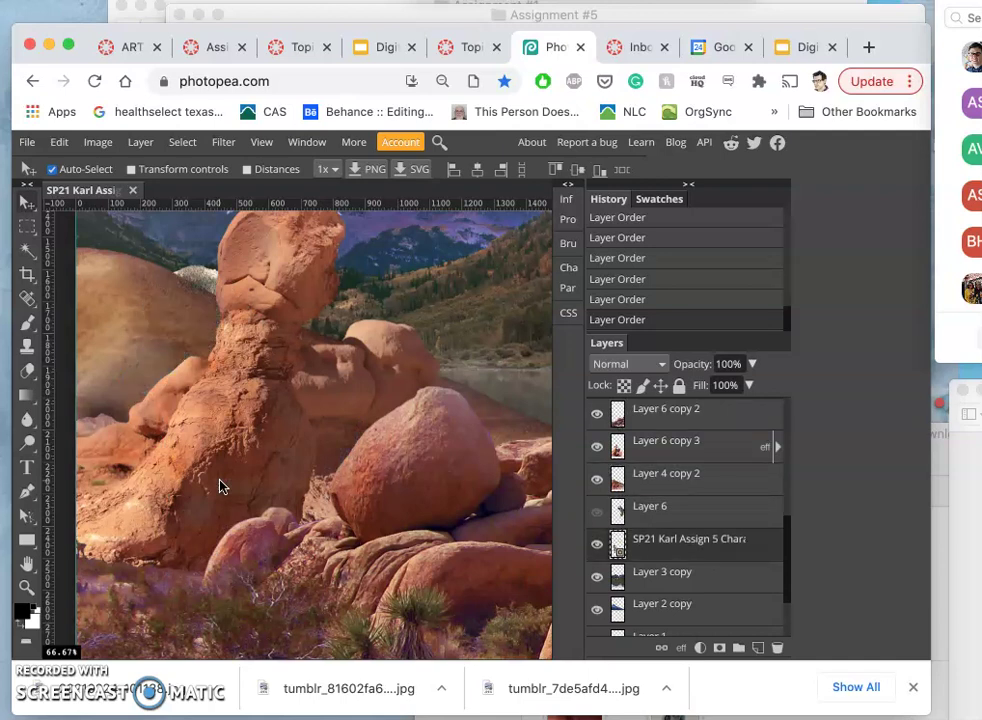
key("ctrl+bracketright")
key("ctrl+bracketright")
key("ctrl+bracketright")
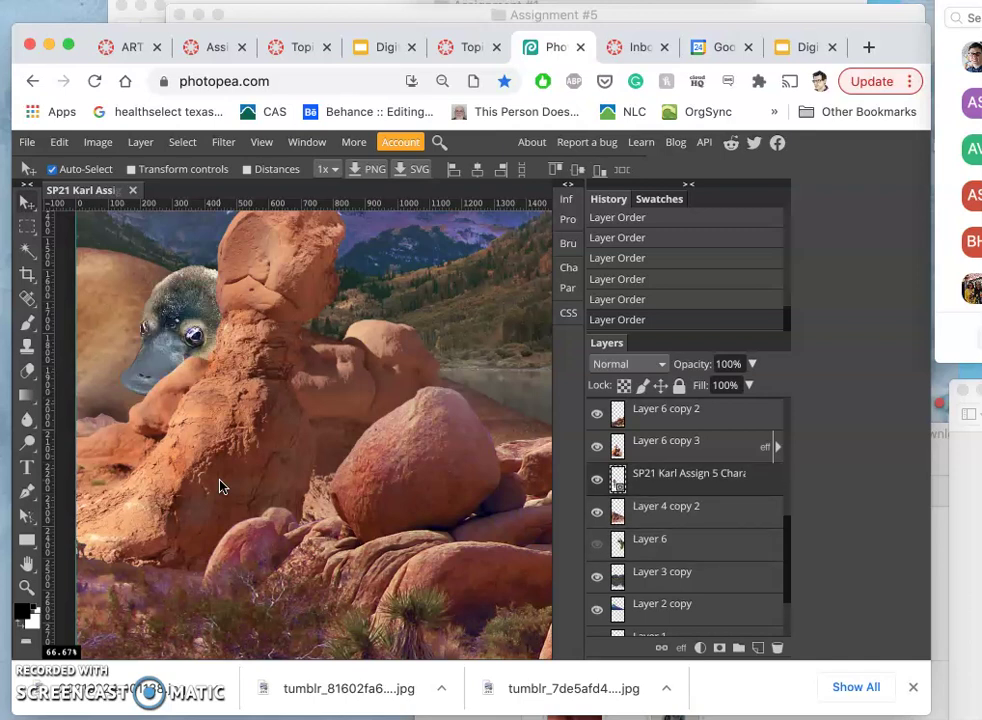
left_click(145, 510)
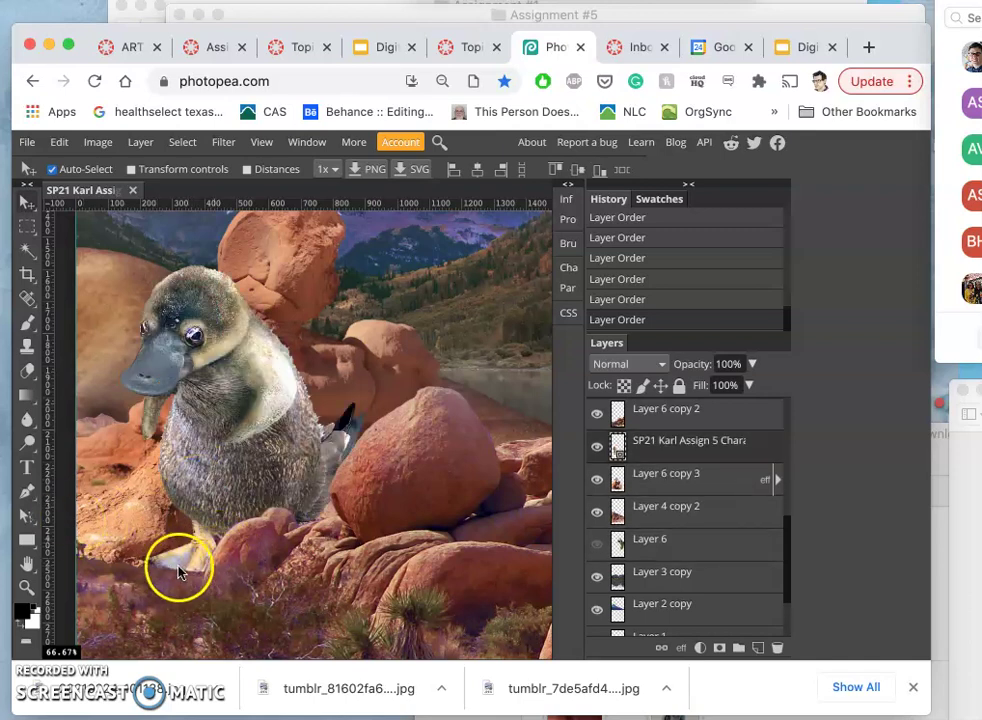
key("ctrl+minus")
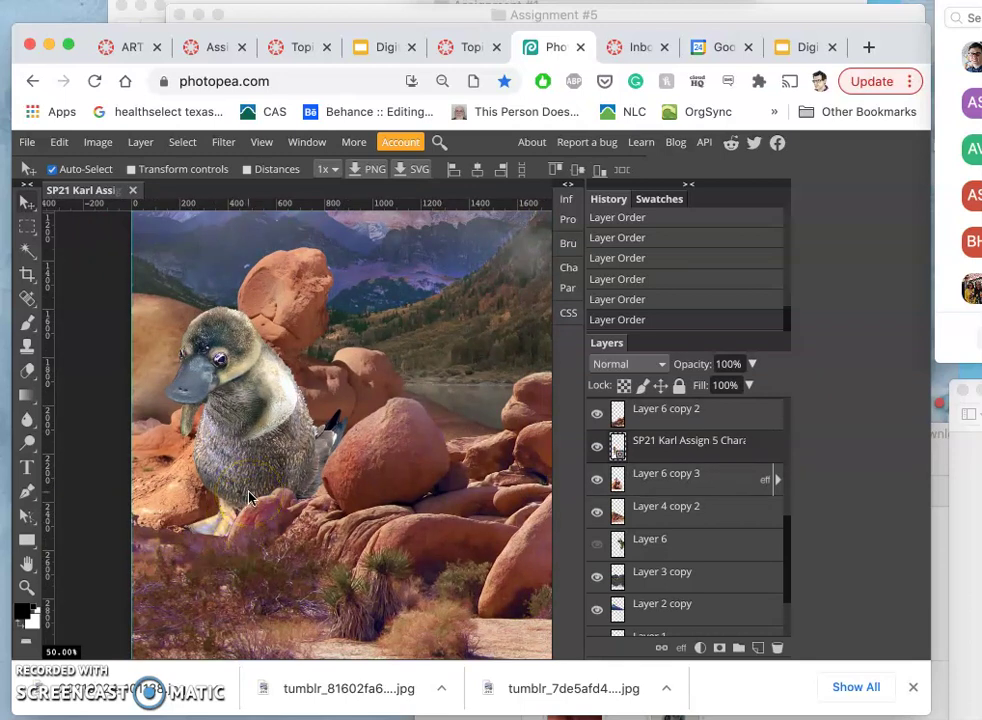
key("ctrl+minus")
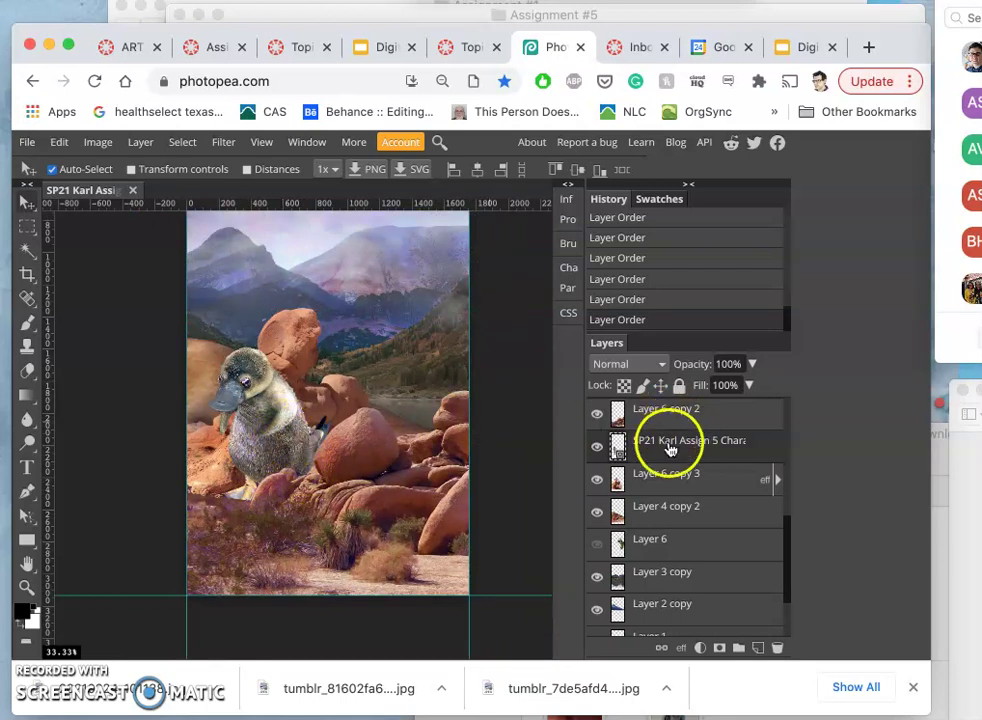
key("super+t")
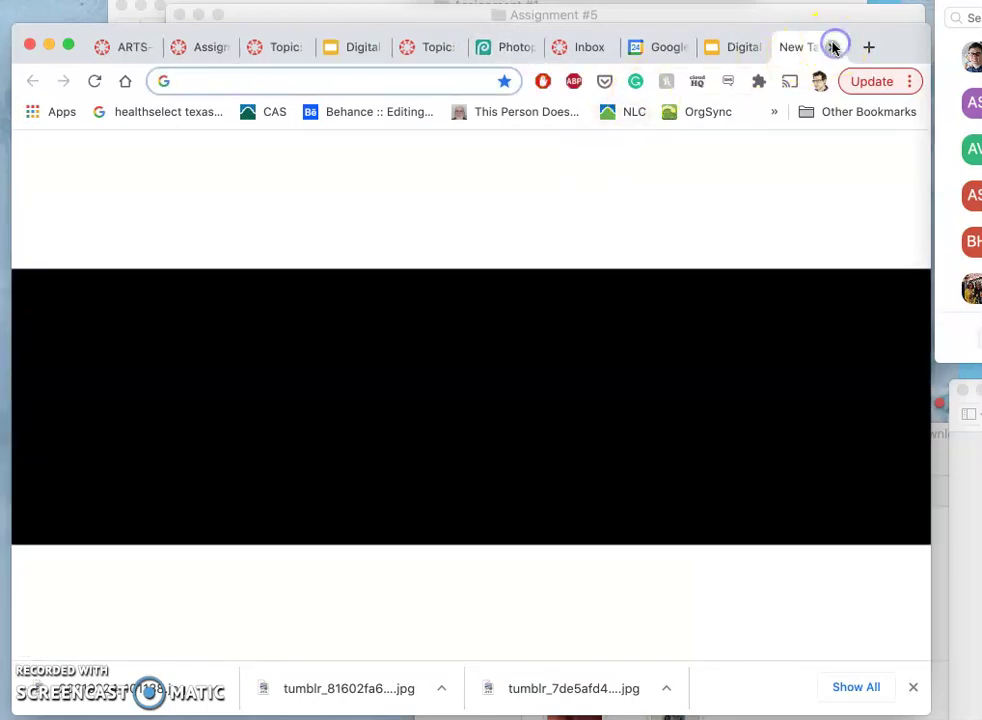
left_click(833, 47)
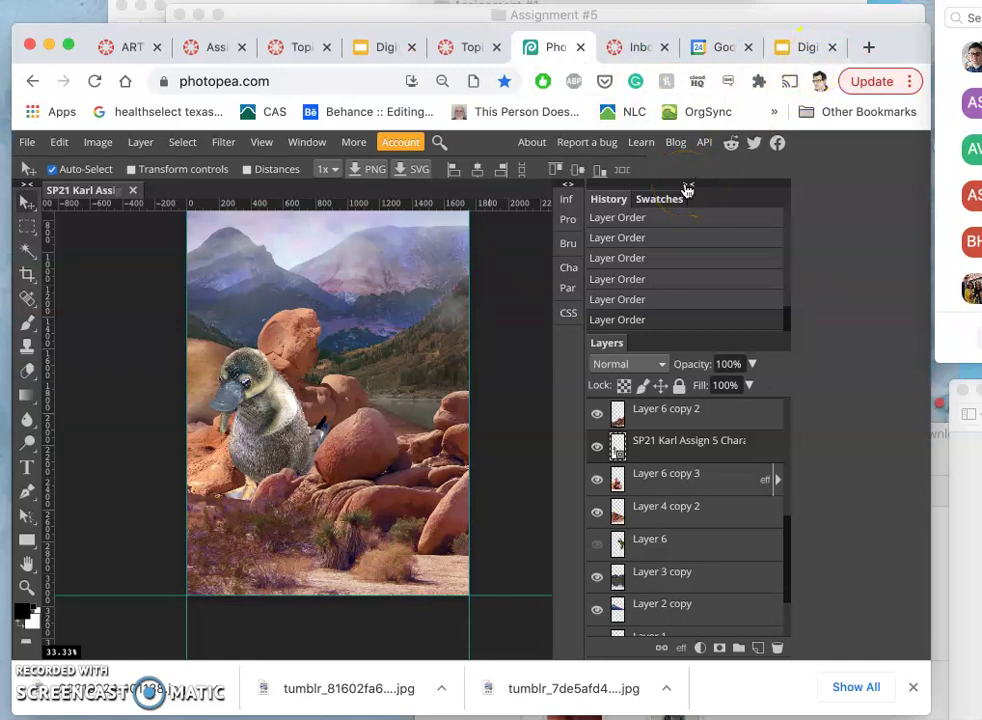
Try flipping the duck character horizontally, and undo the flip
key("ctrl+t")
right_click(262, 428)
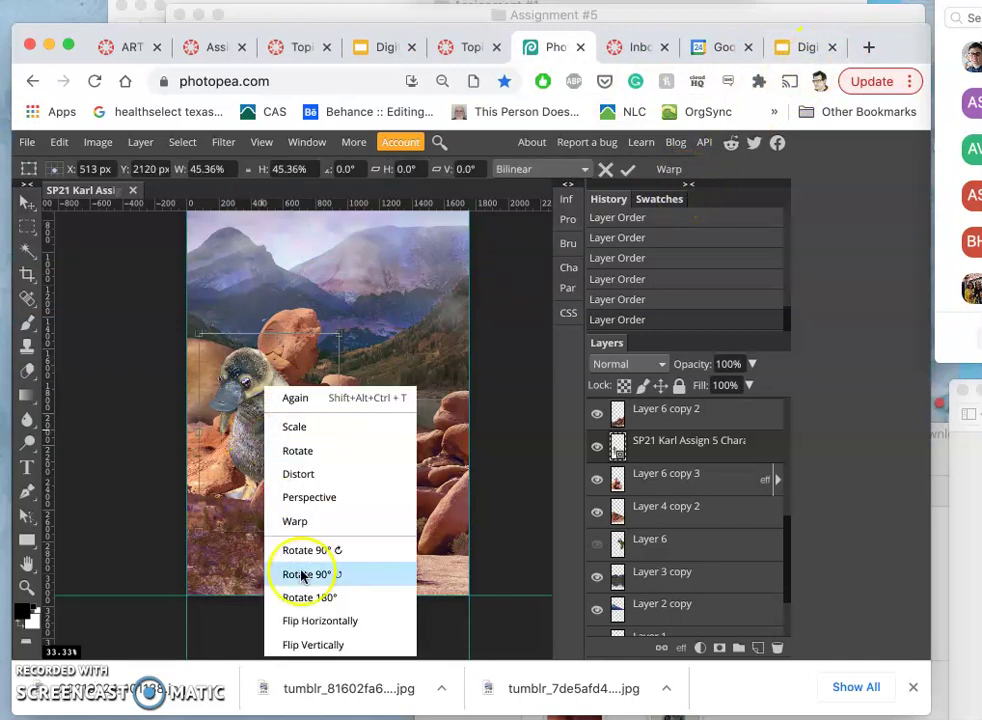
left_click(303, 620)
left_click(295, 504)
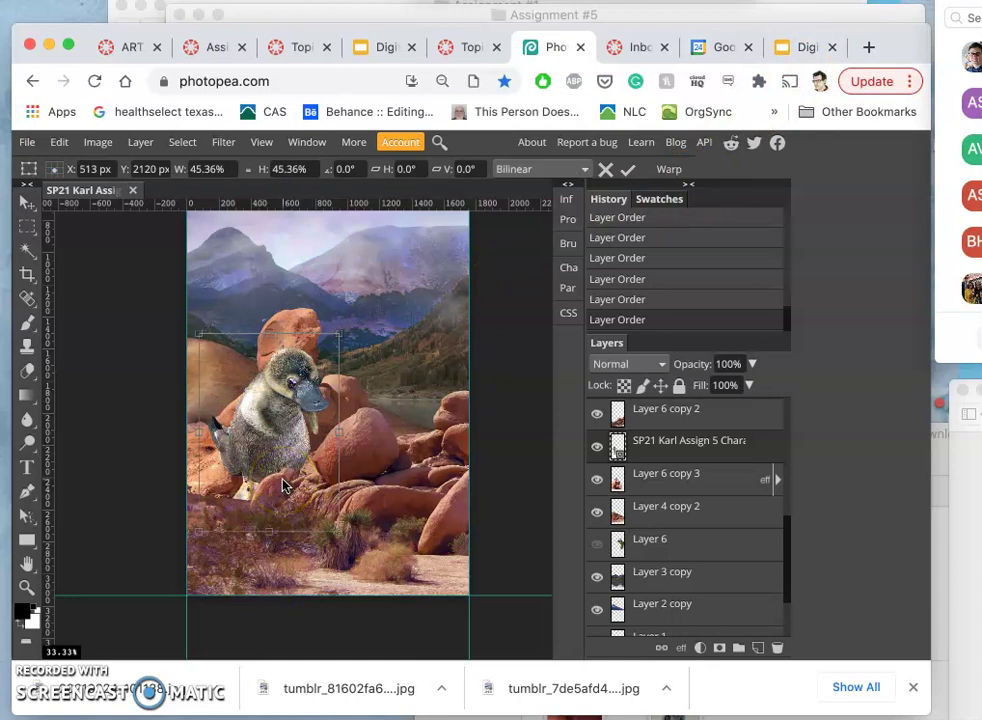
key("ctrl+z")
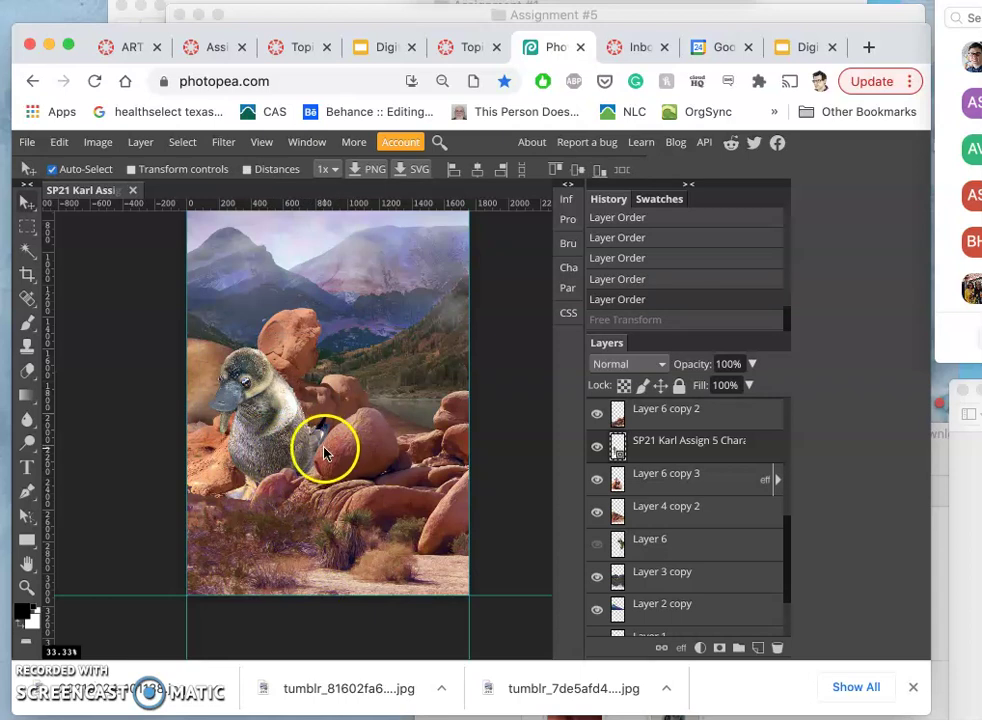
Reposition the duck character in front of the tall rock column, with its feet behind the low foreground rocks
scroll(324, 455, "up", 2)
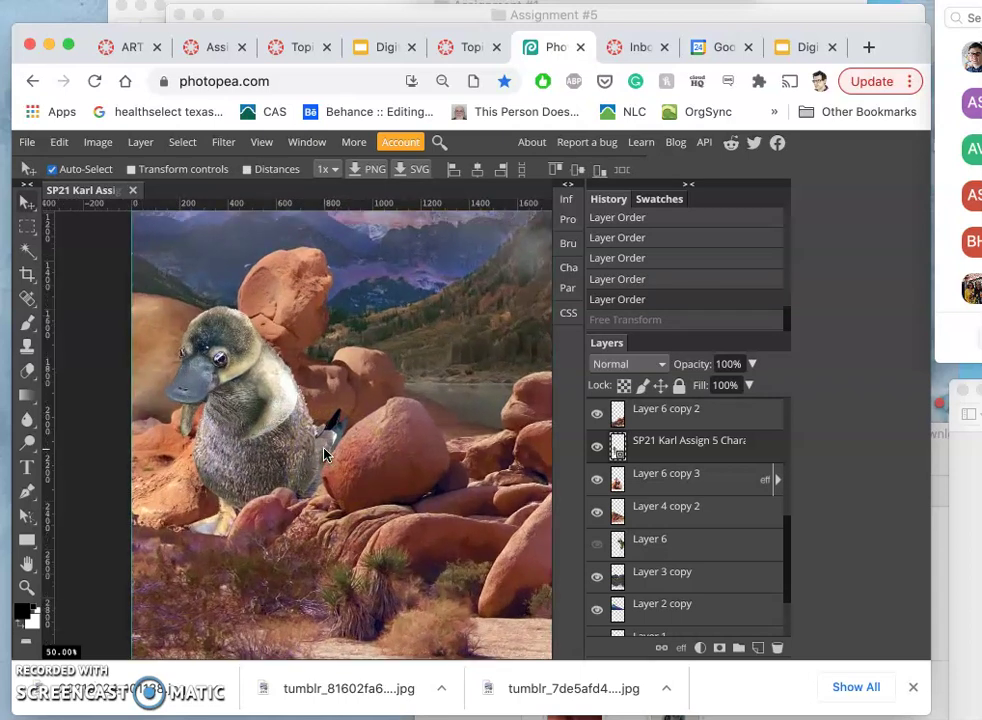
scroll(324, 449, "up", 1)
left_click_drag(221, 434, 197, 438)
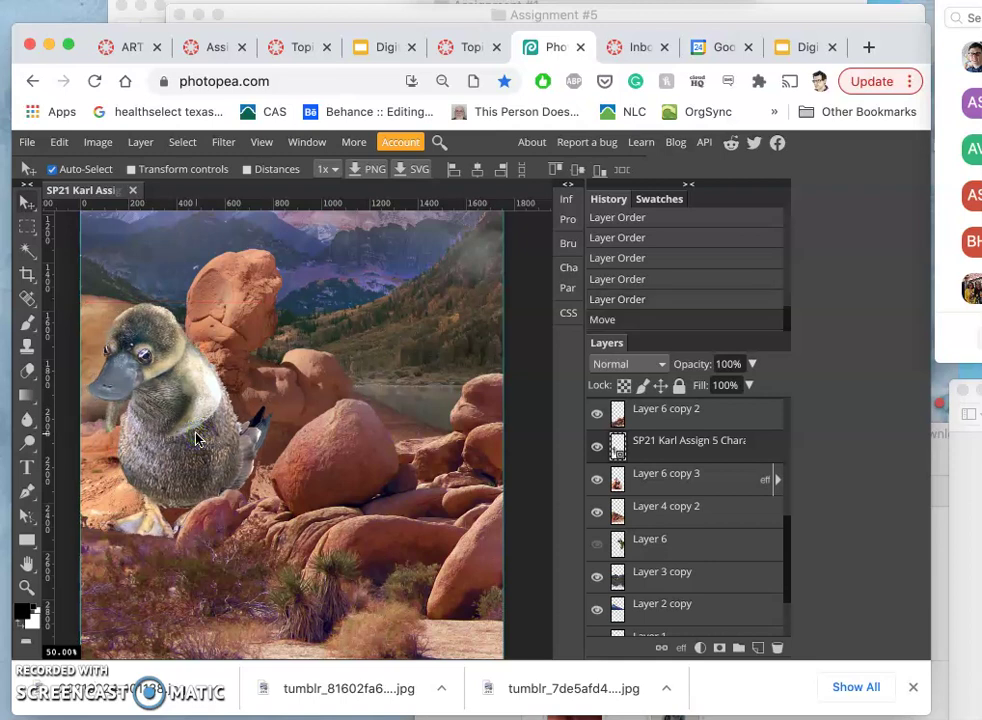
left_click(219, 410)
key("ctrl+minus")
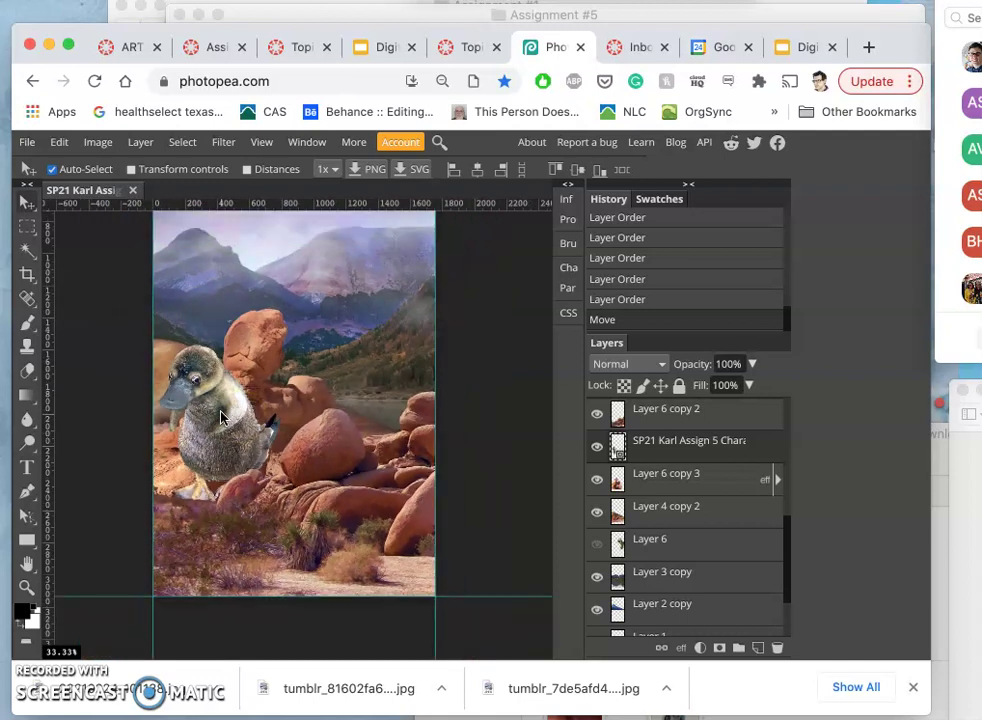
left_click_drag(222, 418, 244, 440)
Try the duck character layer above Layer 6 copy 2 and one position lower, and return it to just above Layer 6 copy 3
key("super+bracketright")
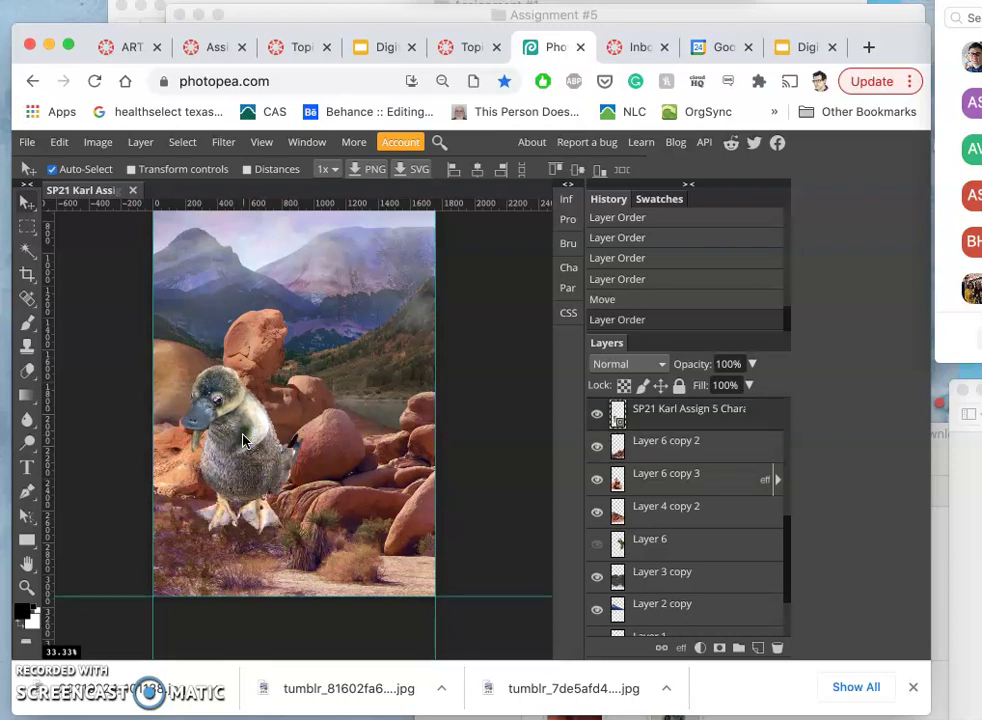
key("super+bracketleft")
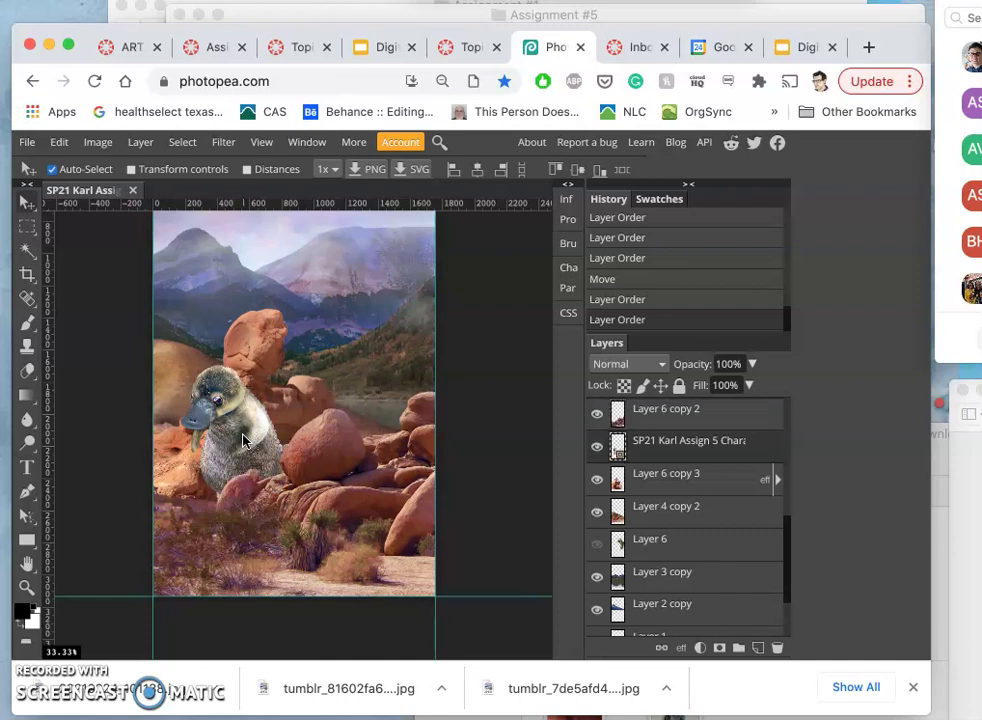
key("super+bracketleft")
key("super+bracketright")
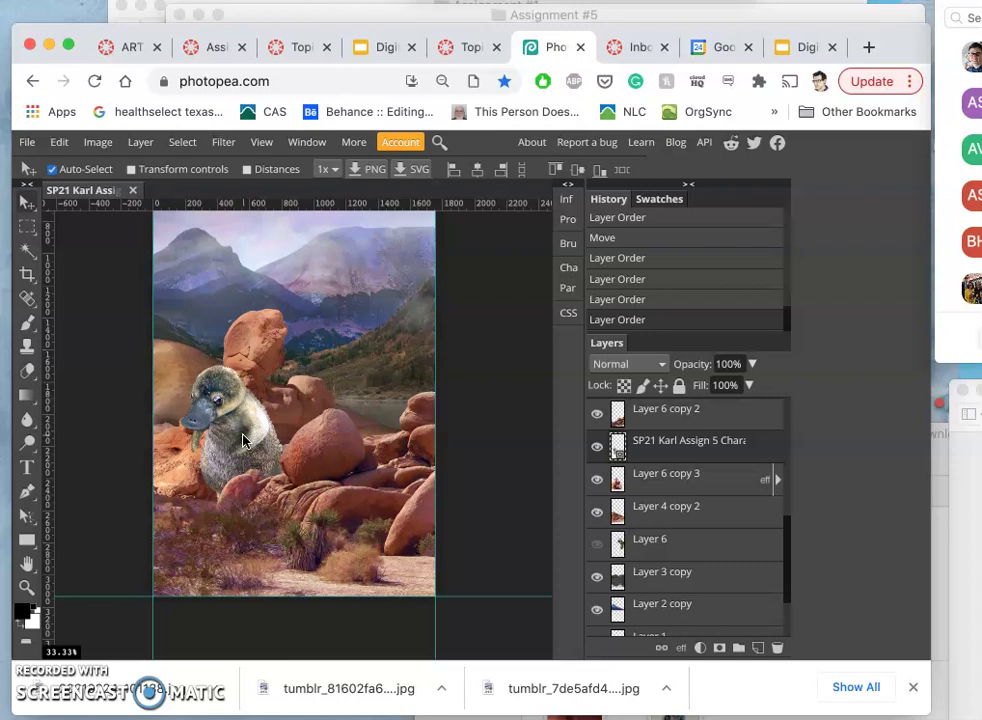
Toggle the visibility of Layer 4 copy 2 and Layer 6 copy 3 to compare the scene, and leave both layers hidden
left_click(597, 511)
left_click(599, 511)
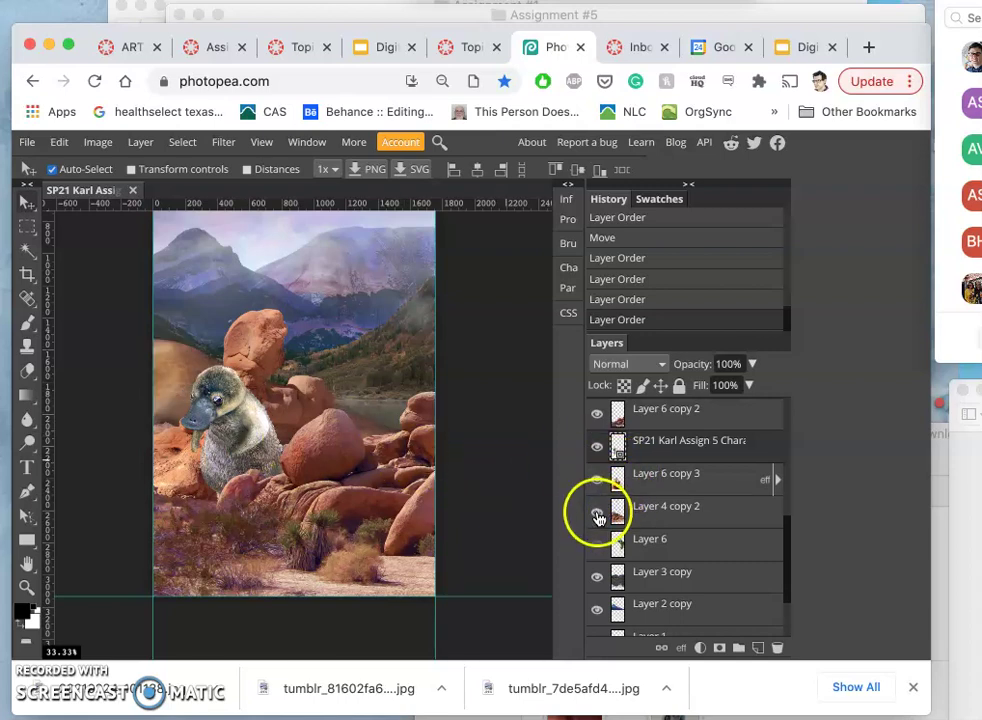
left_click(597, 514)
left_click(597, 513)
left_click(597, 513)
left_click(597, 513)
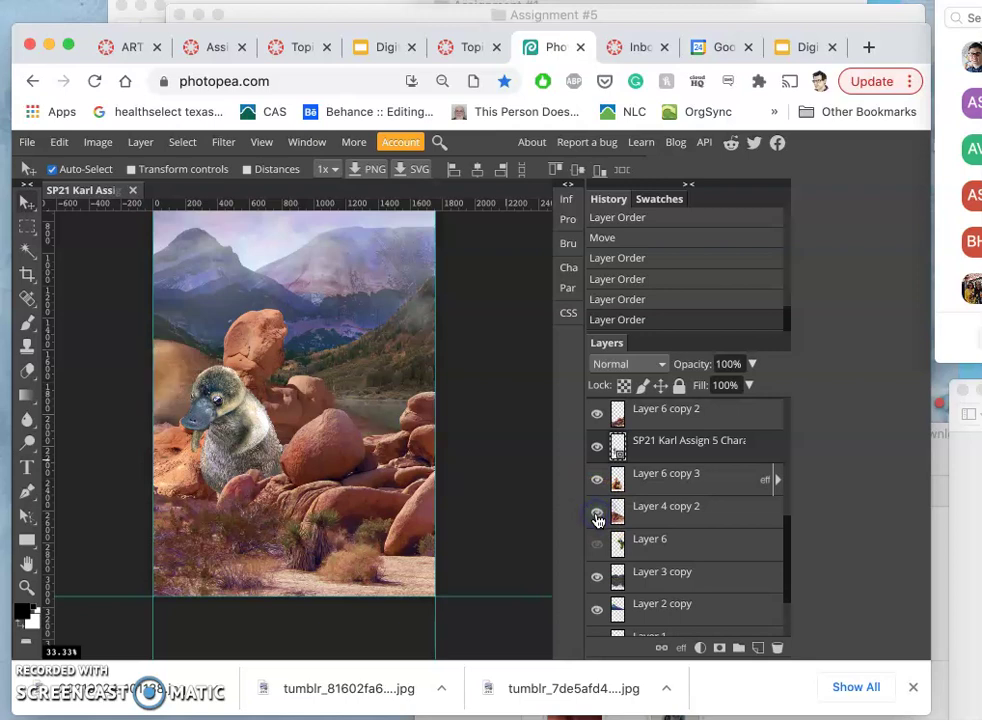
left_click(597, 516)
left_click(598, 484)
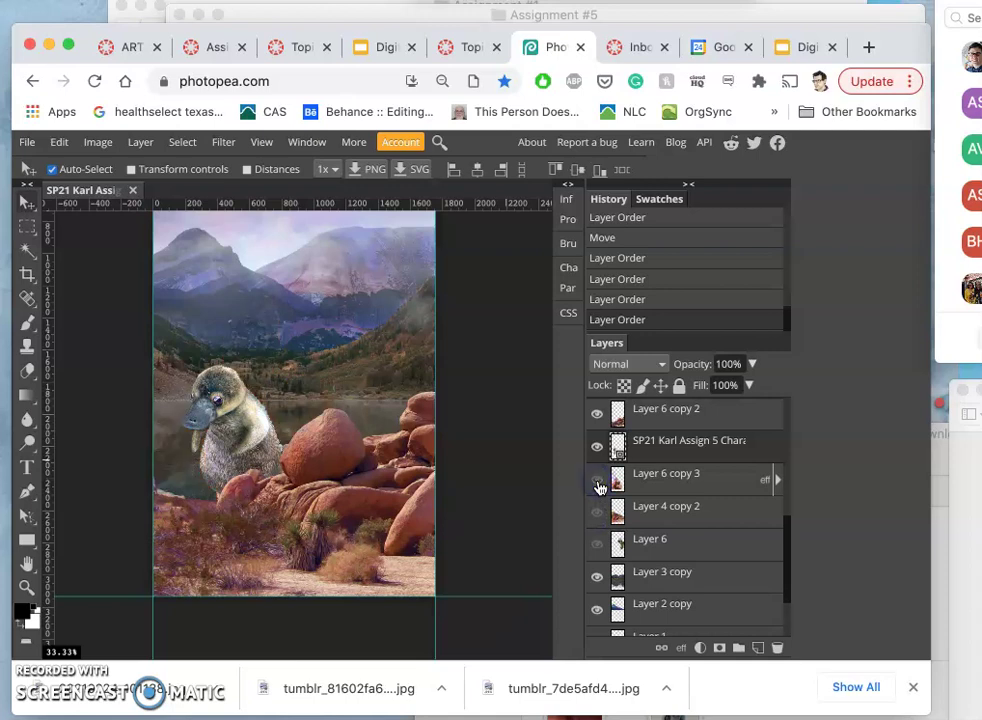
left_click(598, 485)
left_click(598, 485)
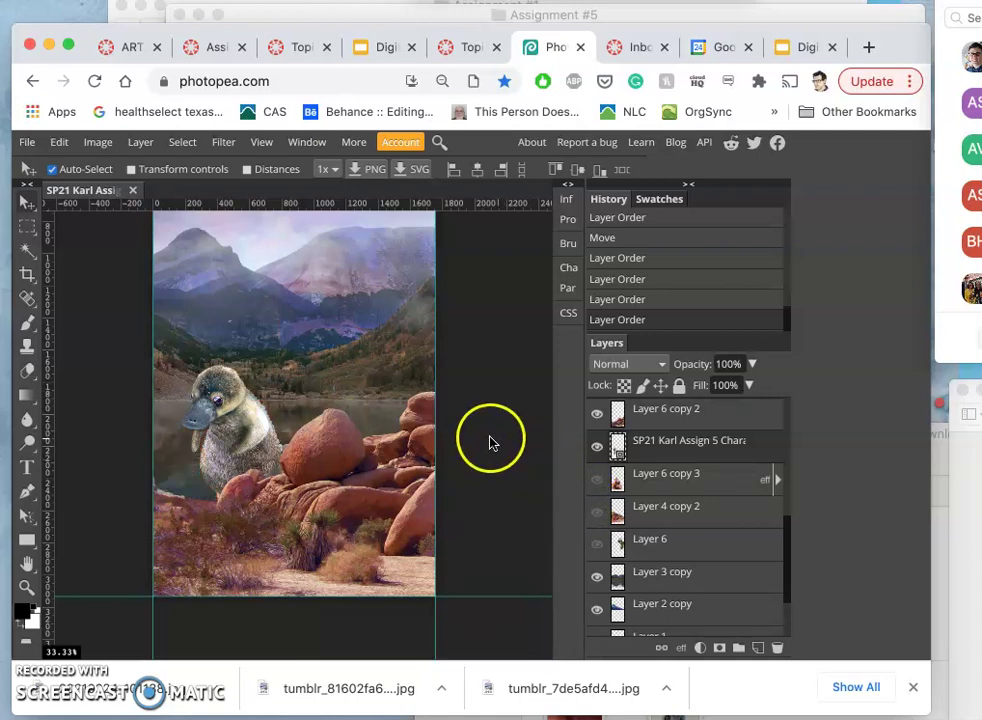
Move the duck character behind the large round boulder, with its head above the rock
scroll(375, 455, "up", 2)
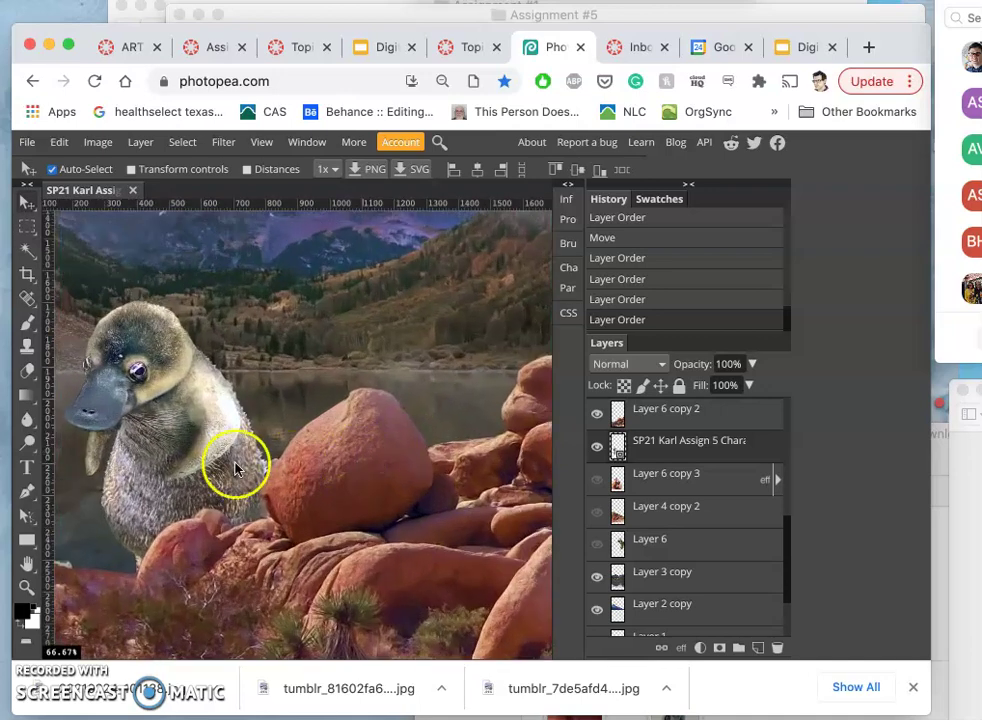
scroll(255, 442, "left", 2)
scroll(255, 442, "down", 1)
scroll(255, 445, "up", 5)
scroll(255, 445, "right", 2)
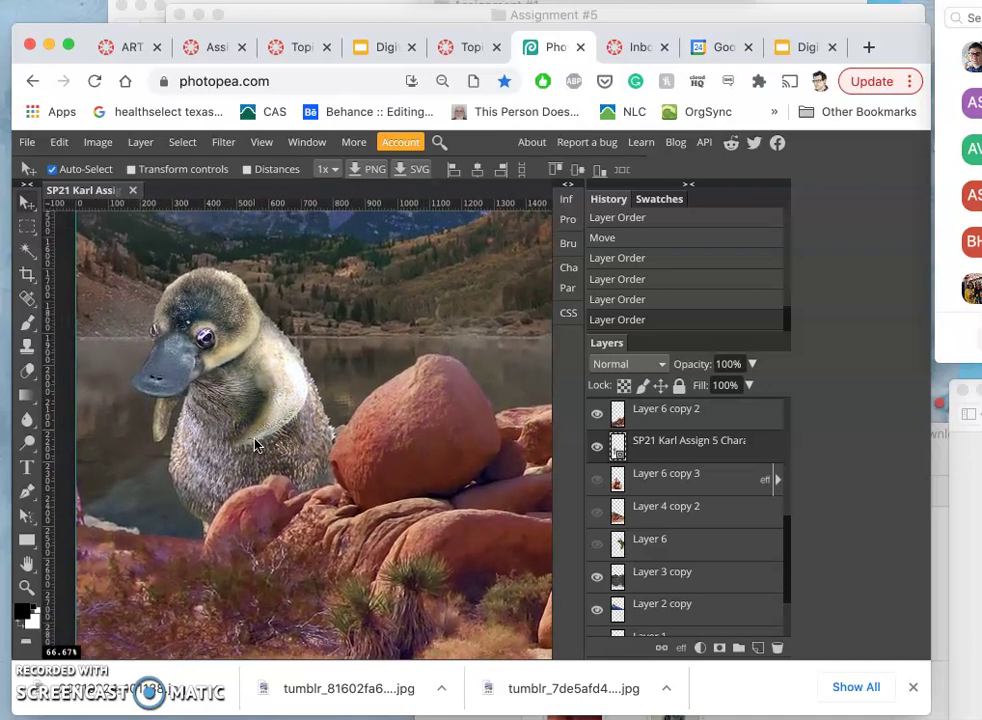
scroll(255, 445, "down", 3)
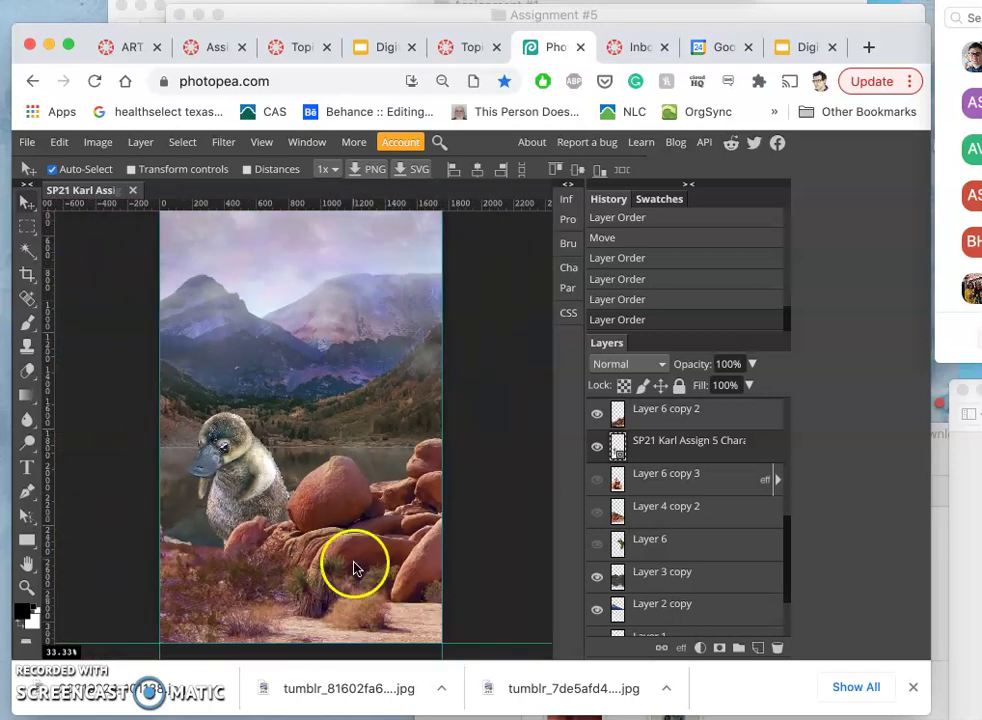
left_click_drag(258, 495, 344, 467)
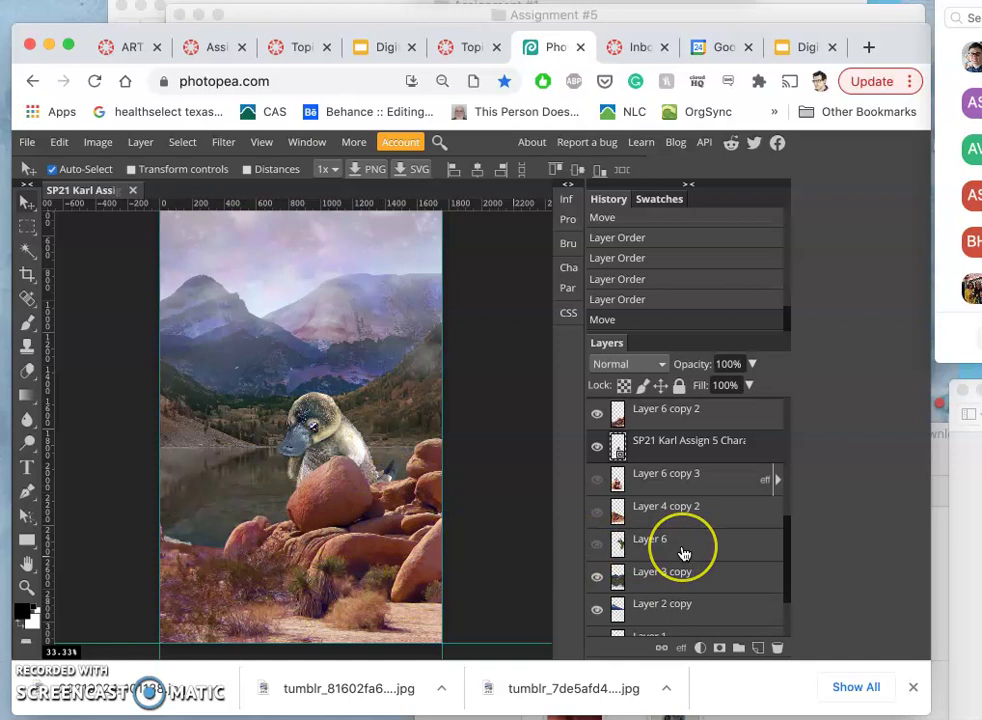
Hide Layer 3 copy to check what it adds to the background, and show it again
scroll(684, 553, "down", 3)
left_click(599, 489)
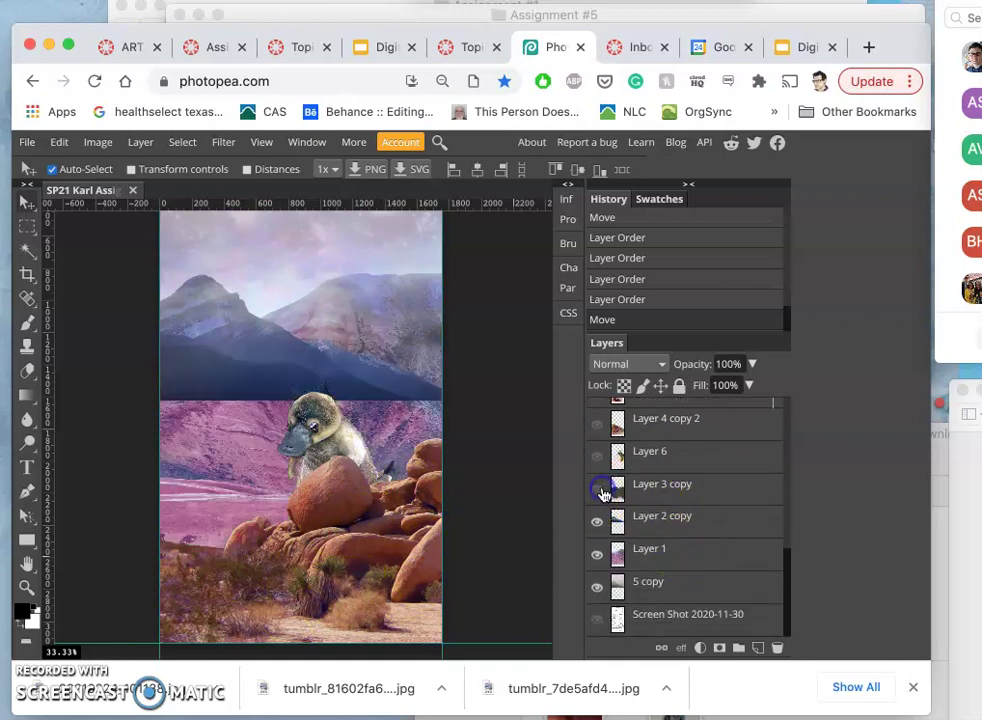
left_click(600, 490)
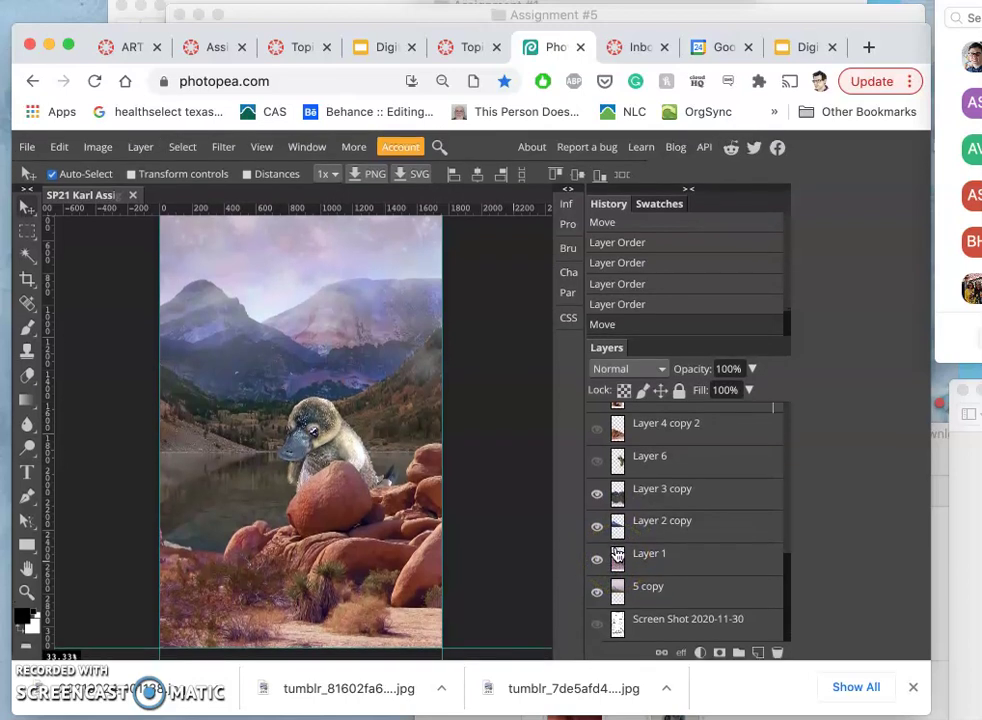
Duplicate the foreground rocks on Layer 6 copy 2, hide the original, and select the duplicate
scroll(650, 498, "up", 5)
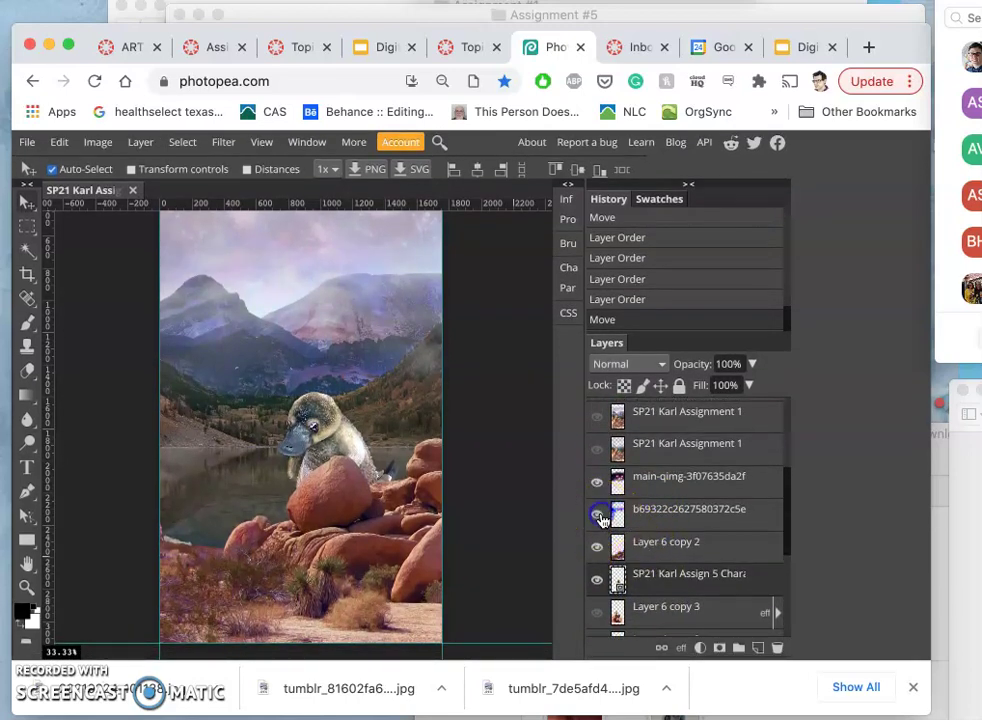
left_click(642, 553)
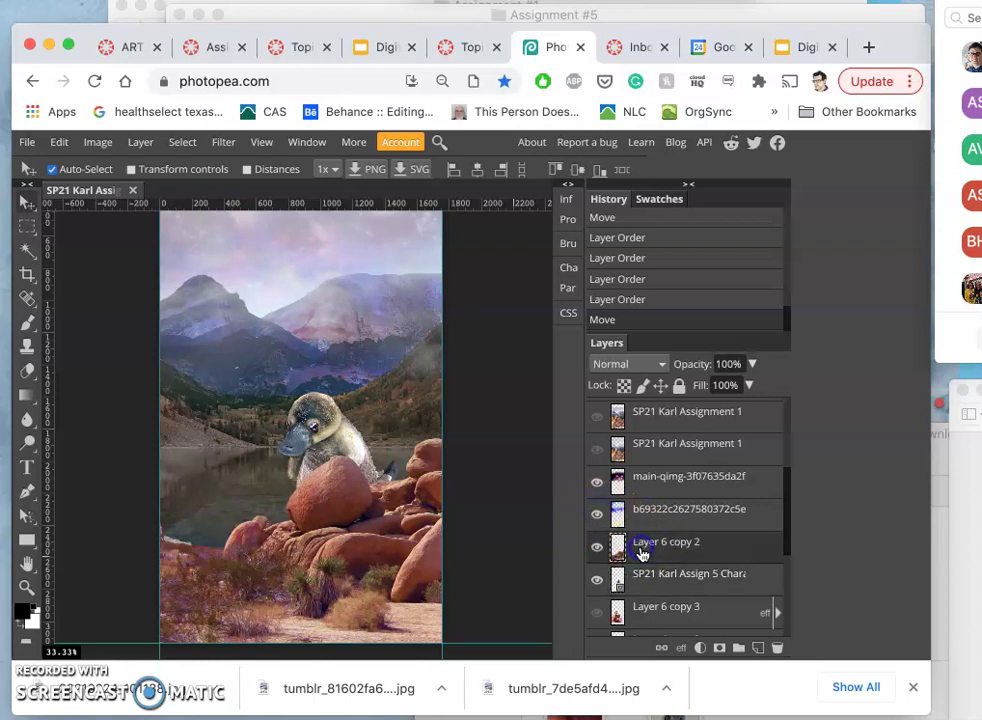
key("super+j")
left_click(594, 577)
left_click(651, 546)
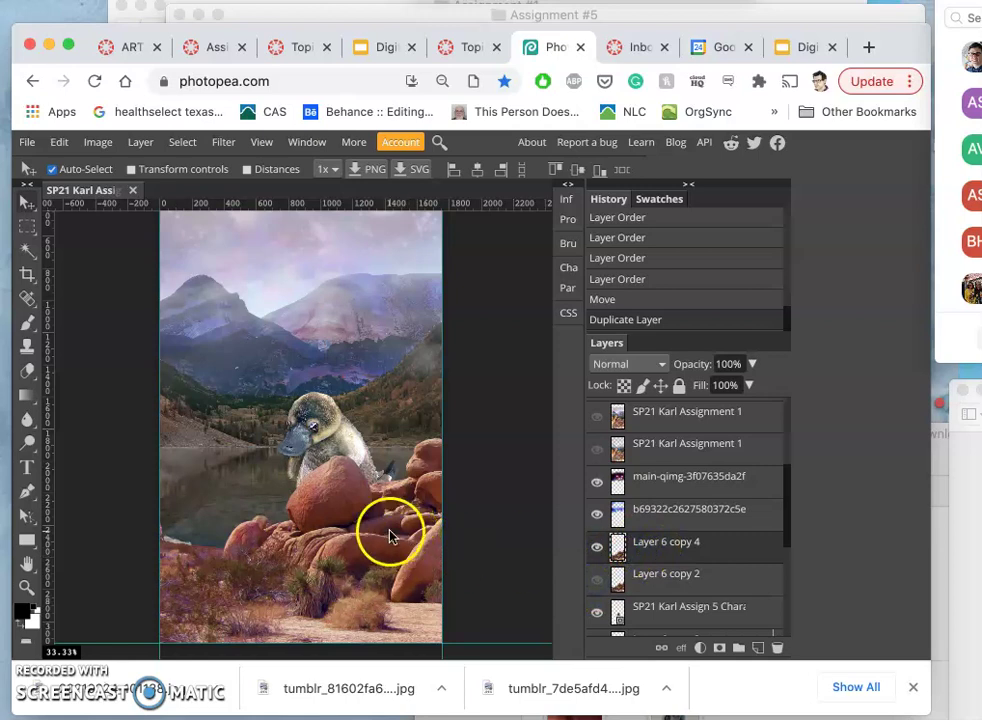
Flip the duplicated foreground rocks on Layer 6 copy 4 horizontally with Free Transform
key("super+t")
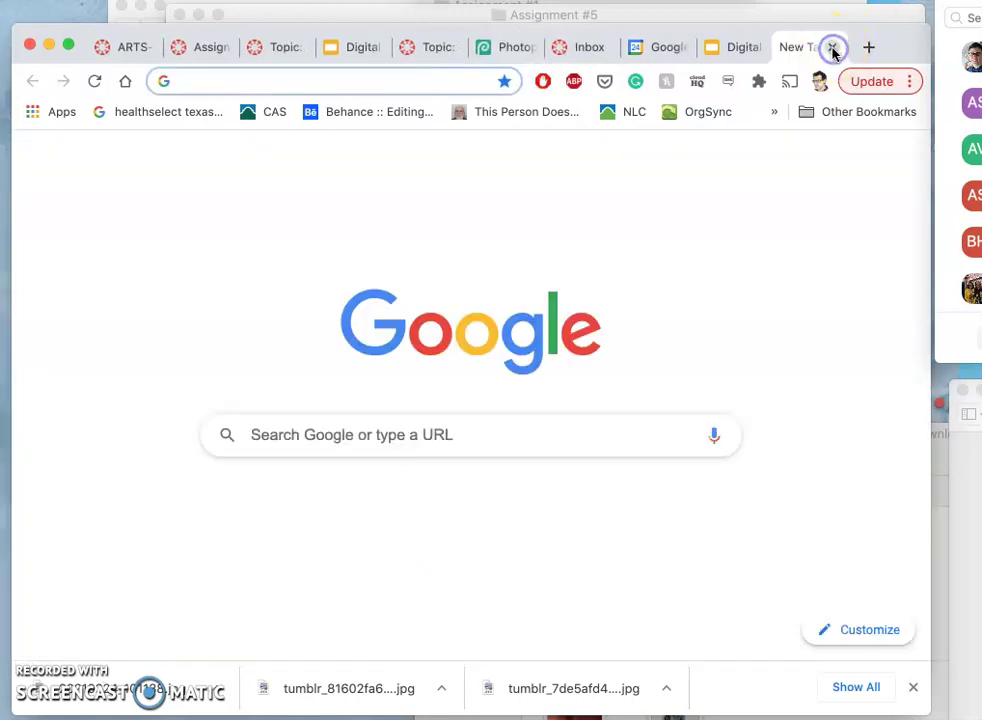
left_click(832, 47)
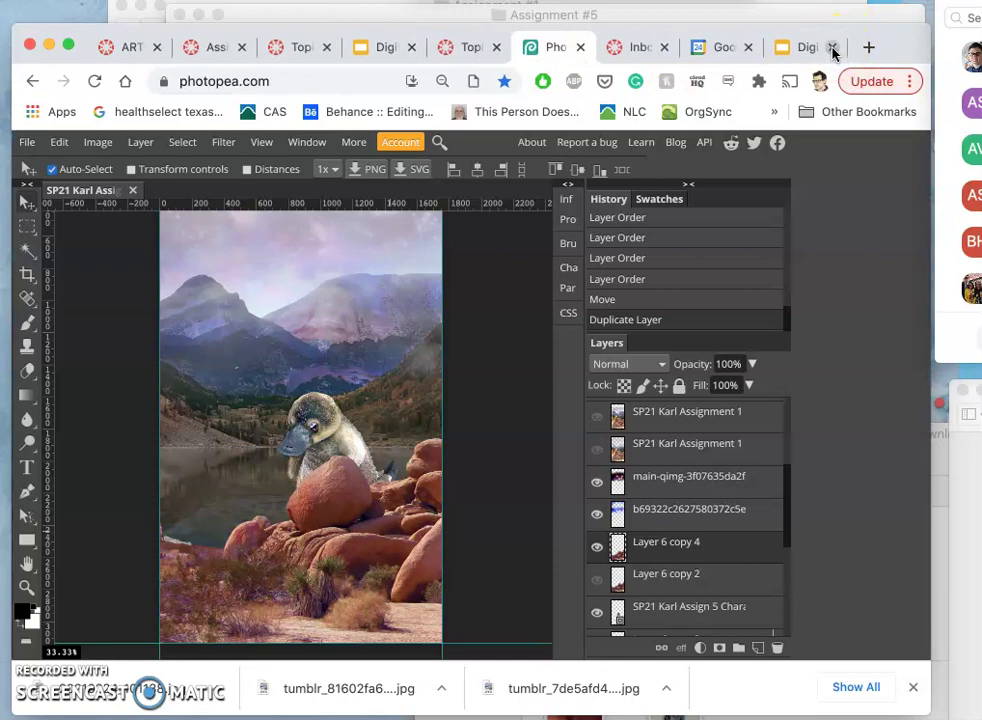
left_click(644, 548)
key("super+t")
right_click(350, 580)
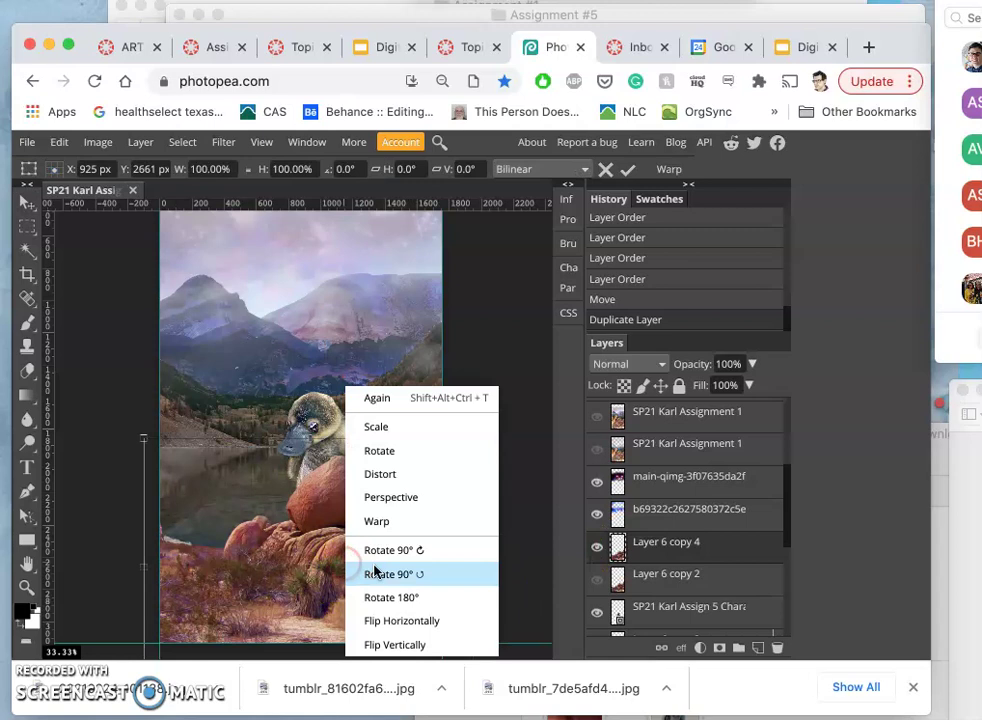
left_click(390, 621)
left_click_drag(370, 497, 336, 463)
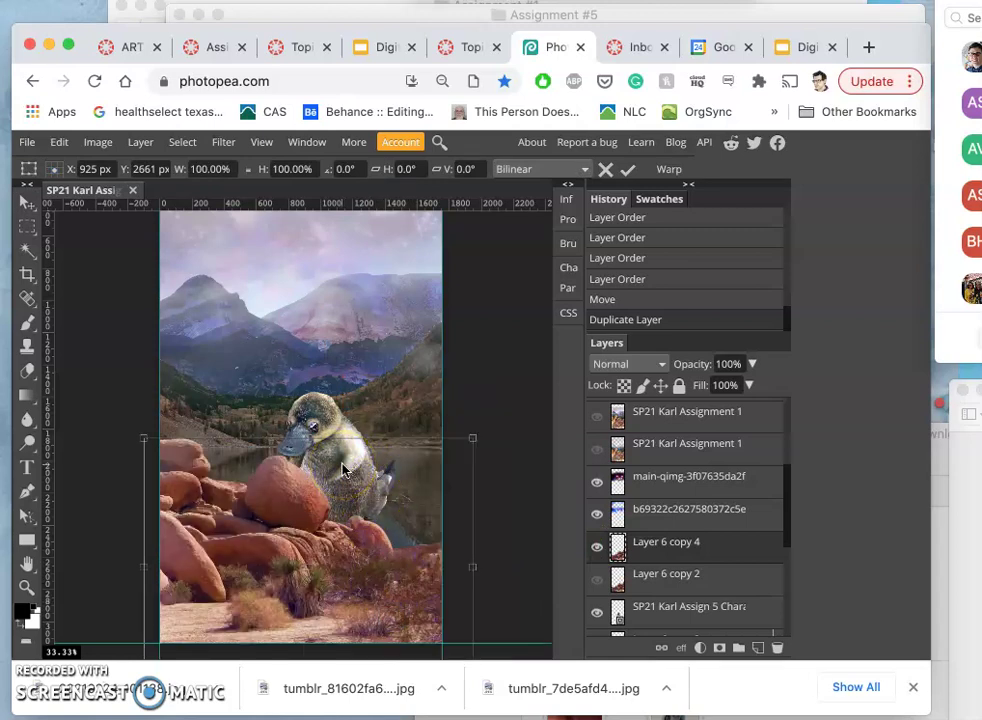
key("Return")
left_click(340, 454)
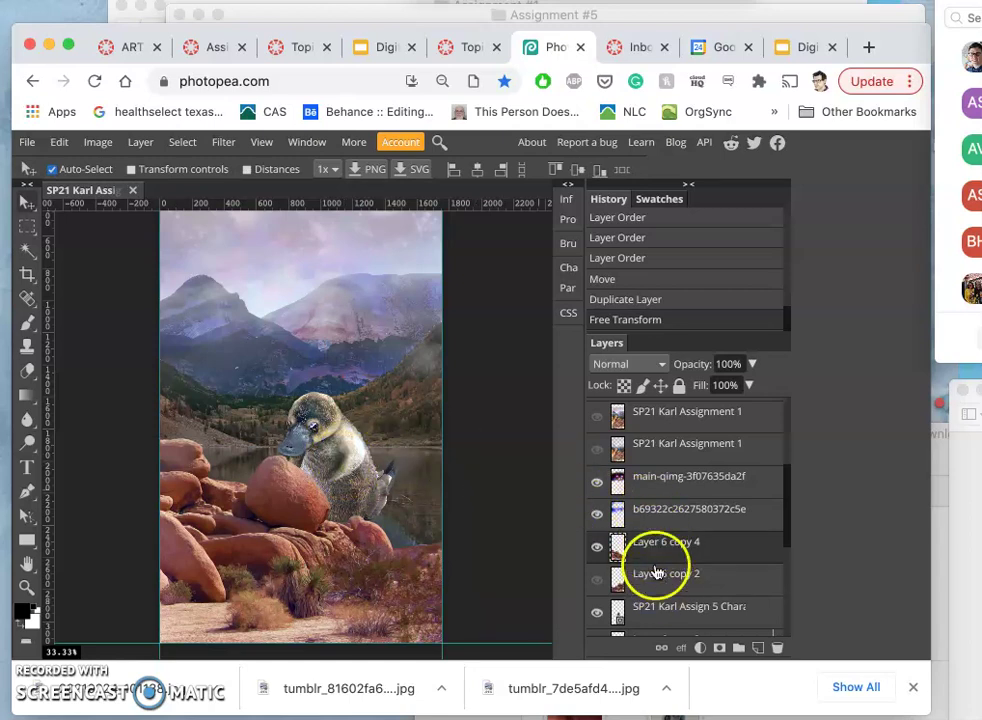
Mark the duck character layer with the Orange color label
scroll(650, 560, "up", 1)
scroll(648, 555, "up", 3)
scroll(648, 555, "down", 5)
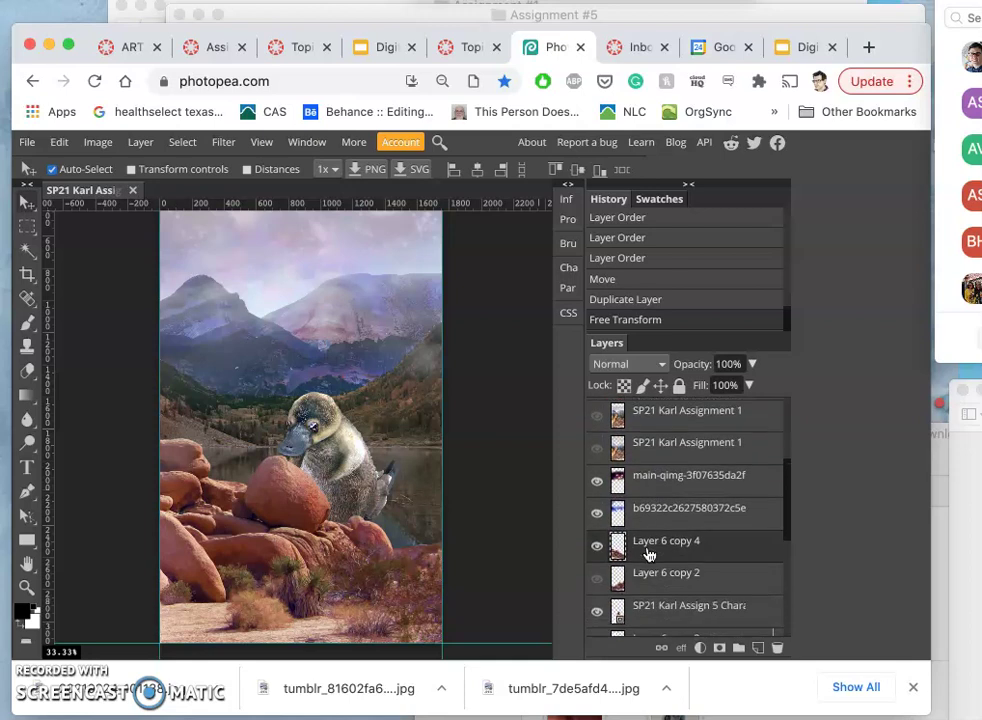
scroll(648, 555, "down", 5)
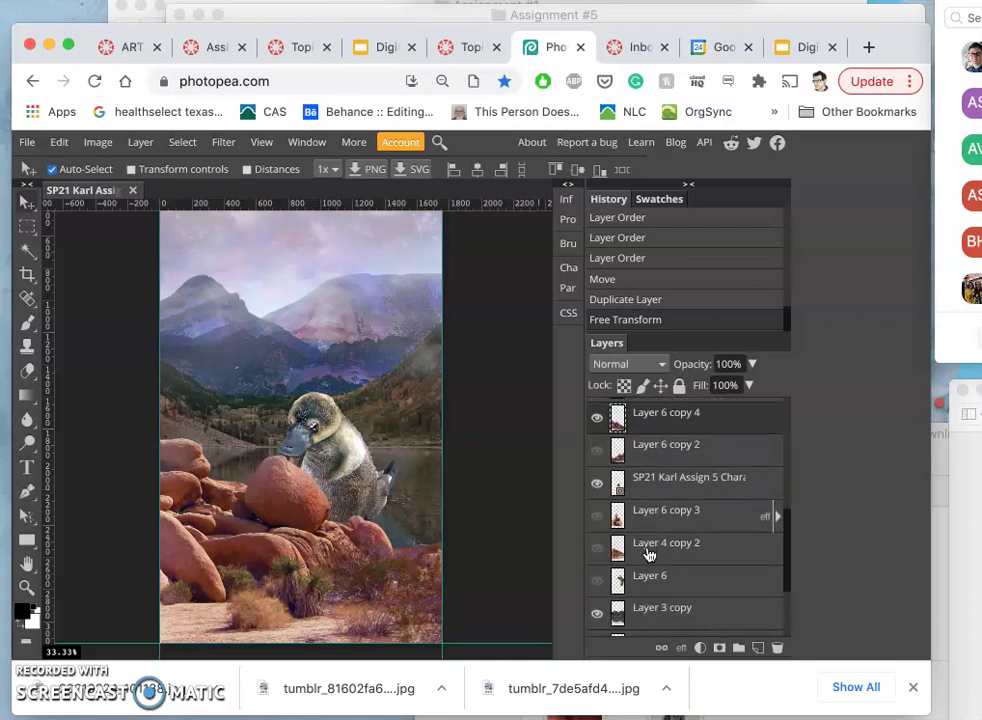
scroll(648, 555, "up", 5)
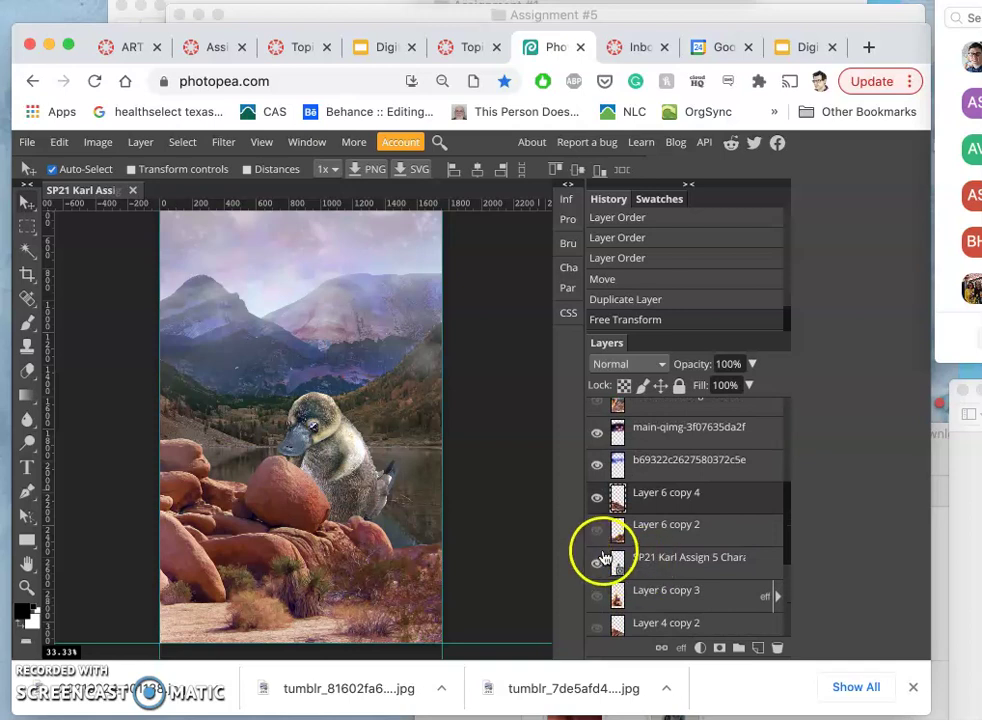
left_click(599, 561)
left_click(599, 561)
right_click(603, 556)
mouse_move(679, 643)
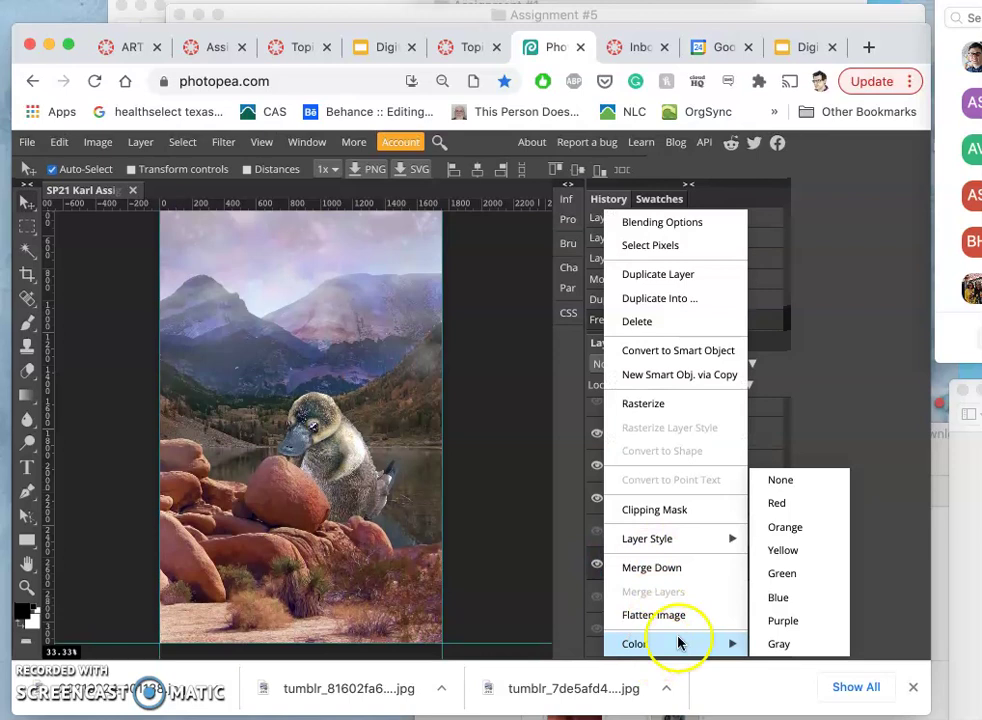
left_click(784, 527)
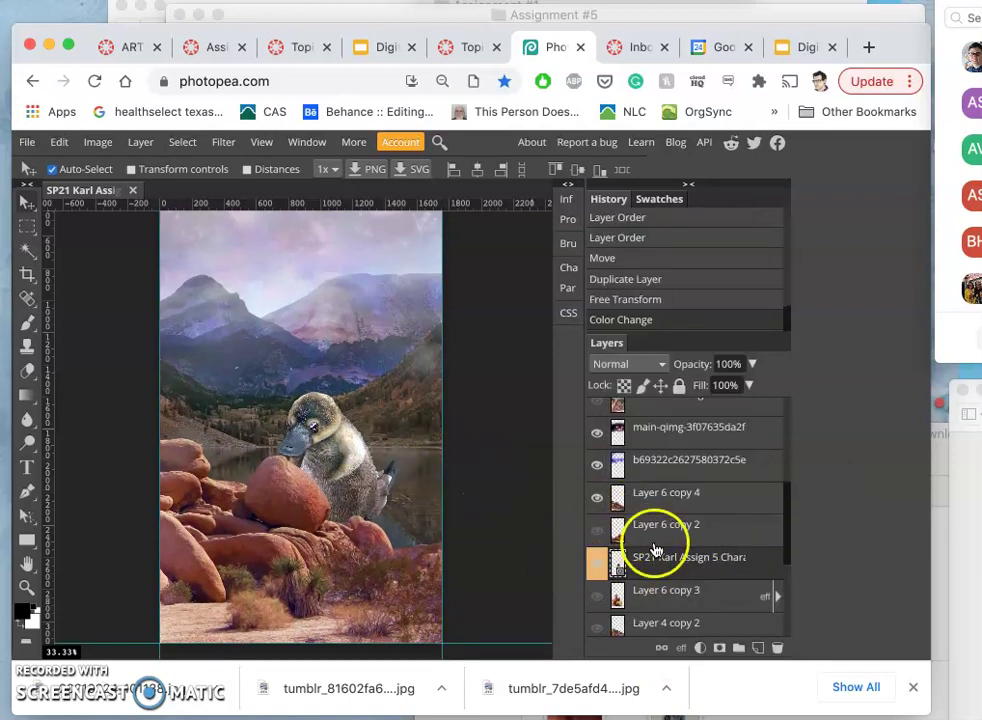
Move the duck layer above Layer 6 copy 4 and place the duck on the foreground ground beside the rocks
left_click_drag(658, 559, 647, 484)
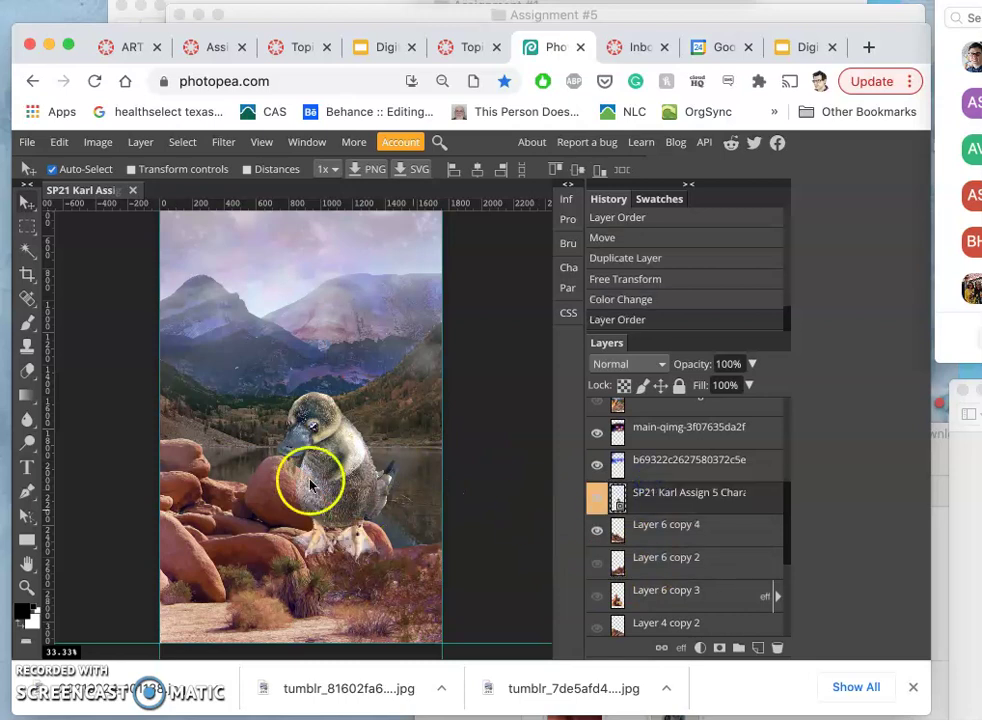
left_click_drag(350, 497, 374, 549)
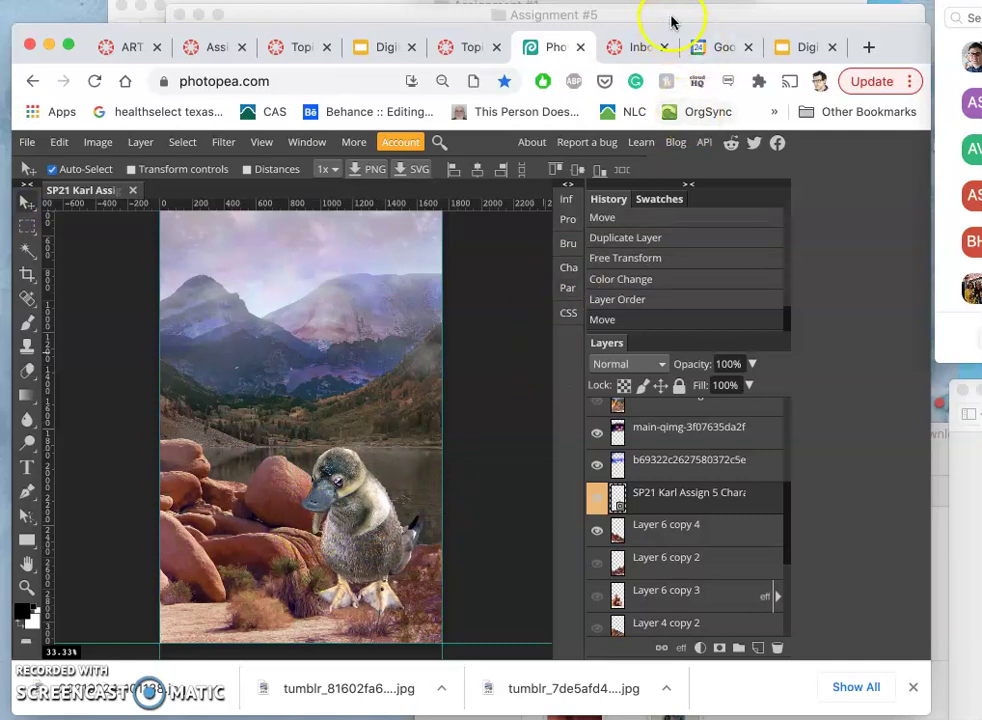
Bring the Preview window with the storyboard sketch over the canvas for reference
left_click_drag(978, 400, 593, 246)
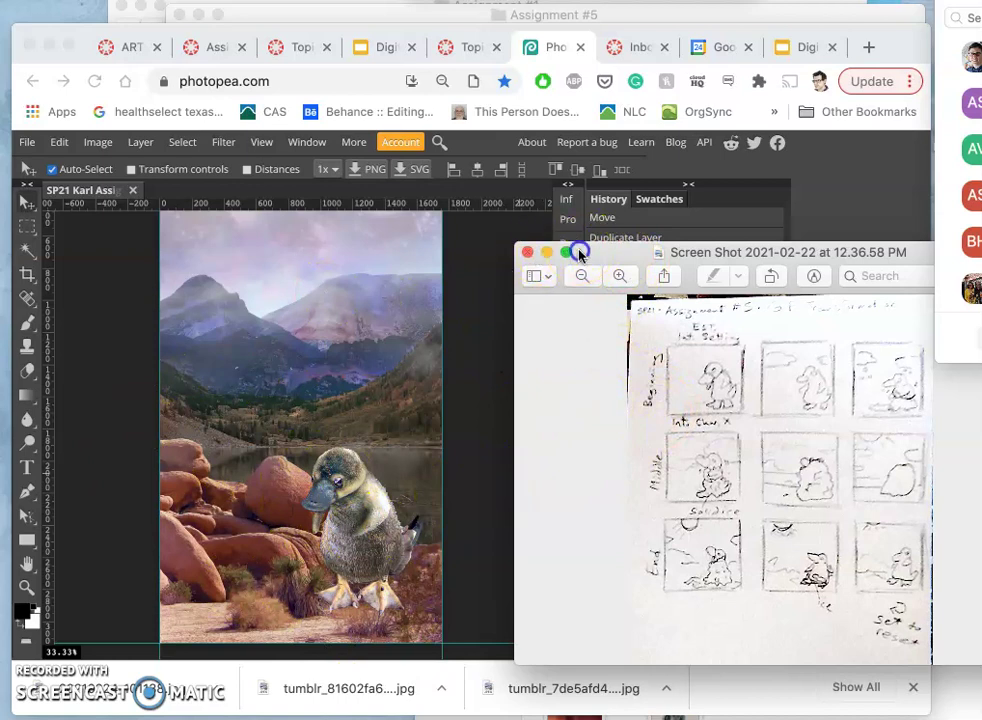
Move the storyboard Preview window aside to uncover the layer list, and return to the Photopea canvas
left_click_drag(579, 253, 815, 288)
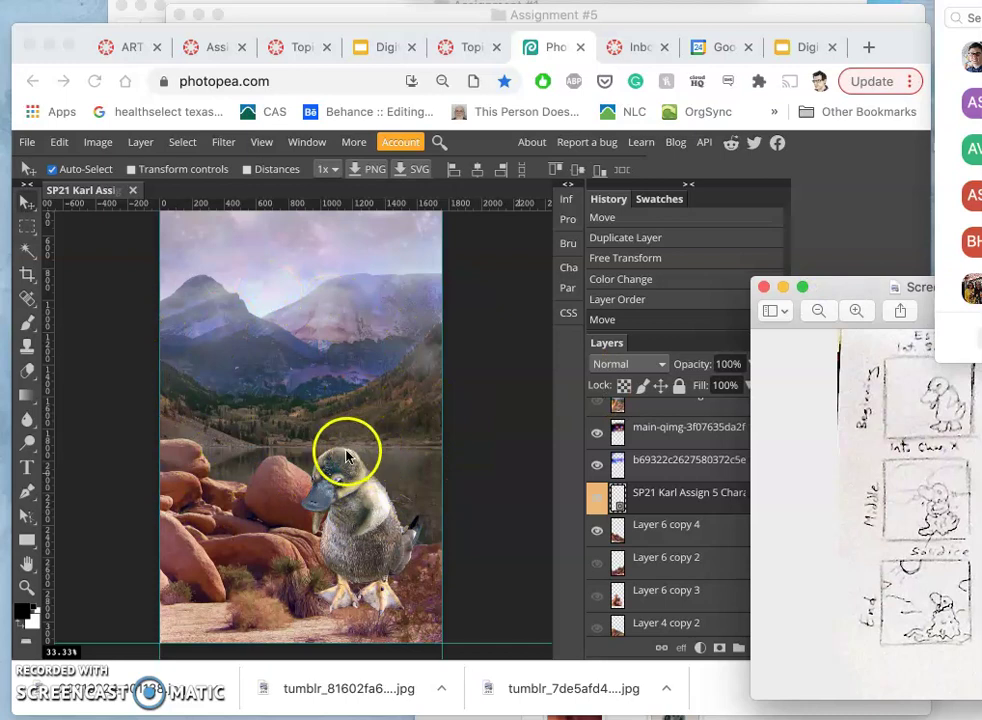
left_click(346, 456)
left_click(394, 460)
scroll(394, 463, "down", 2)
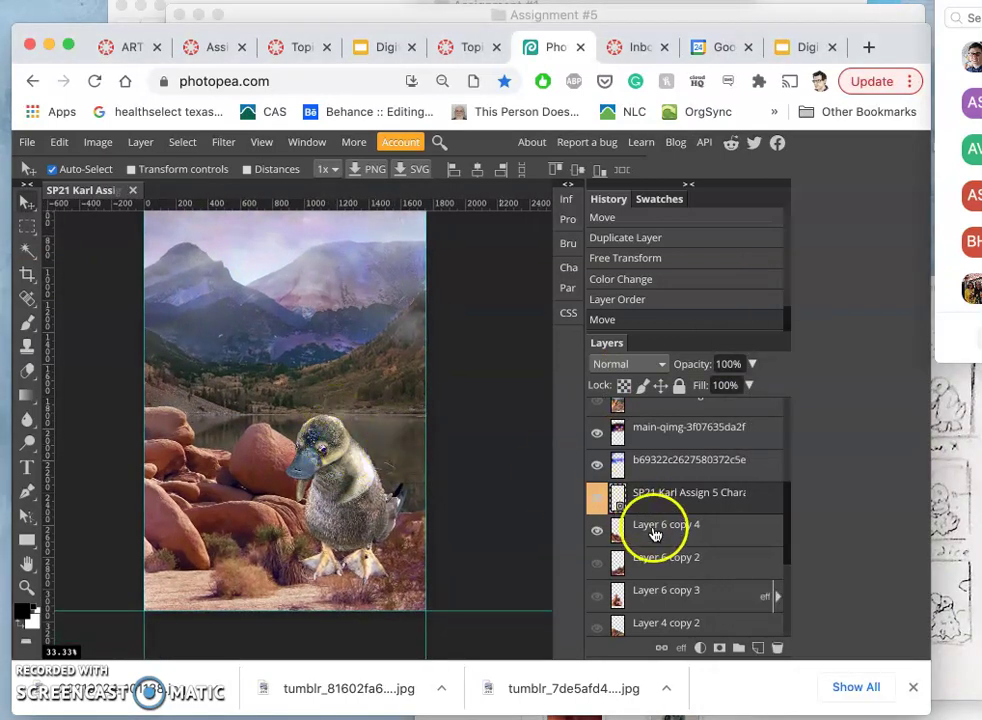
Delete the hidden layers between Layer 6 copy 4 and Layer 3 copy, plus the hidden Screen Shot 2020-11-30 layer
left_click_drag(655, 535, 655, 535)
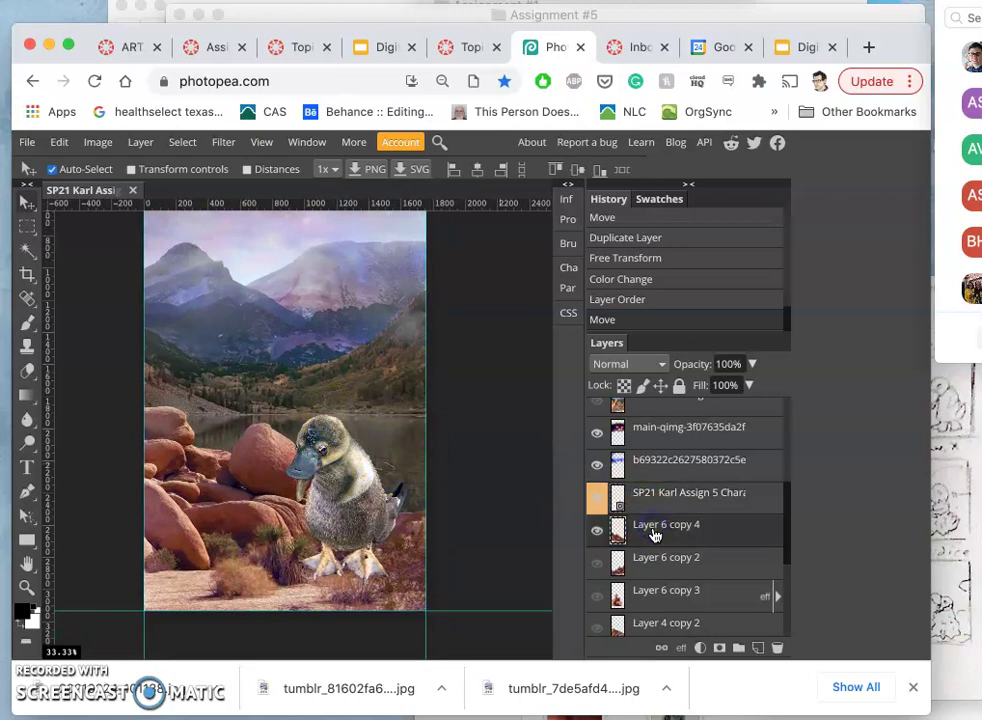
scroll(655, 535, "down", 4)
left_click(668, 465)
key("Delete")
key("Delete")
key("Delete")
key("Delete")
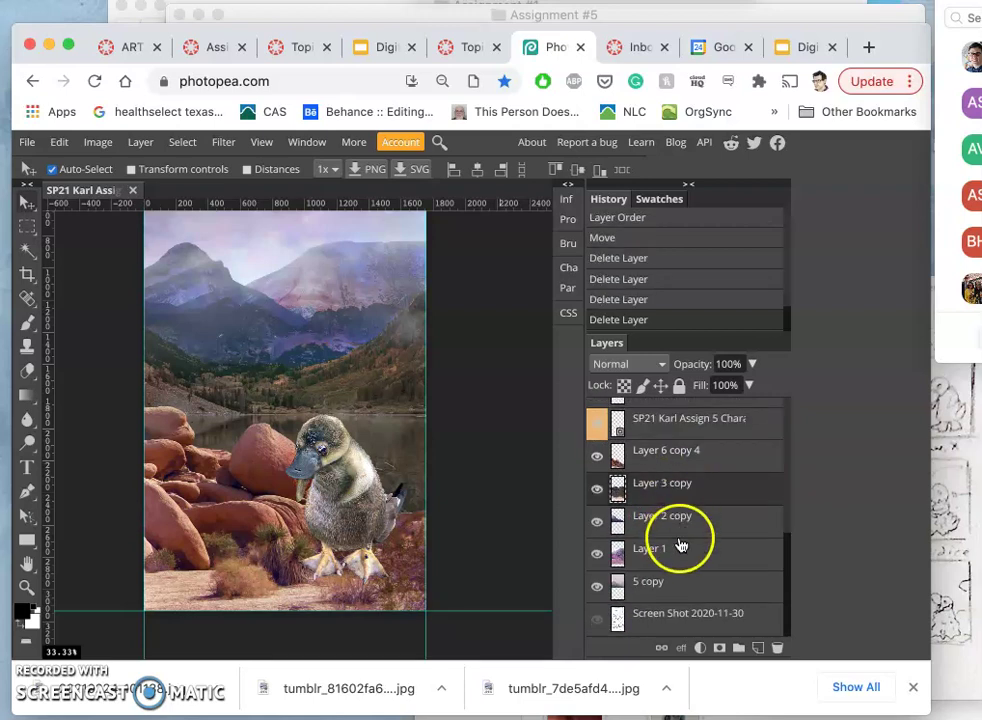
left_click(662, 620)
key("Delete")
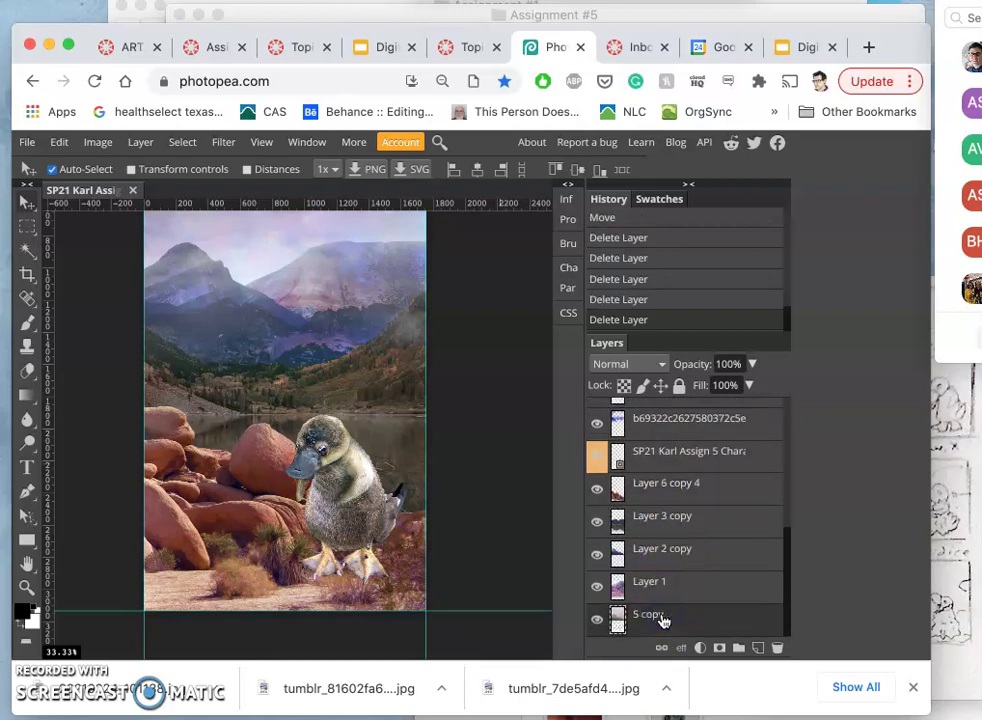
Toggle the visibility of Layer 6 copy 4 to check what it contributes to the foreground
left_click(679, 497)
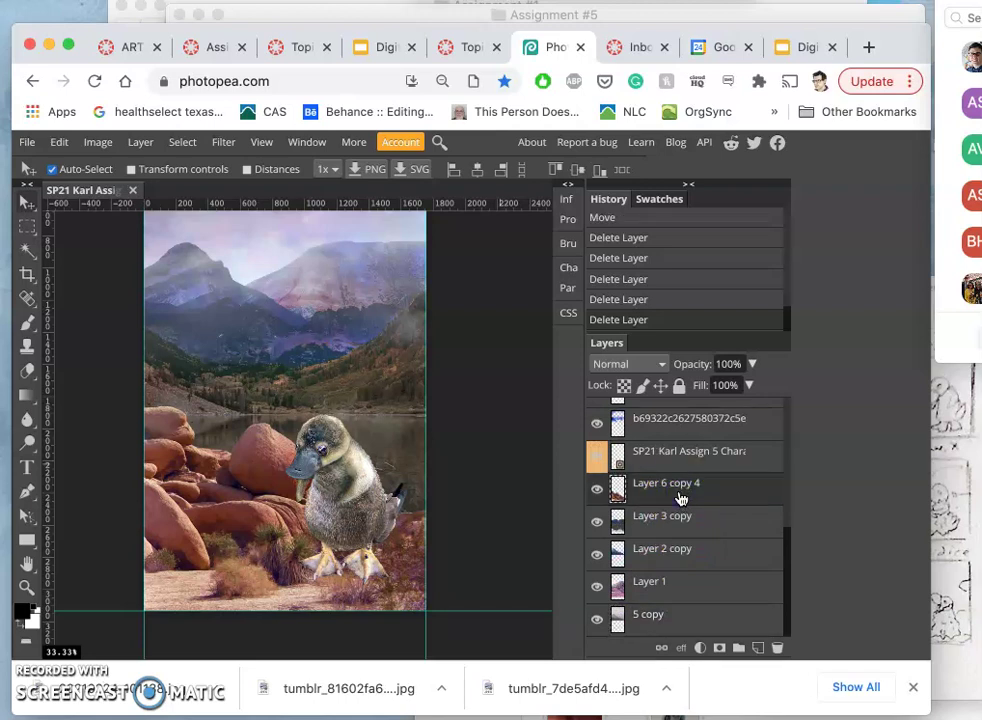
scroll(679, 497, "up", 1)
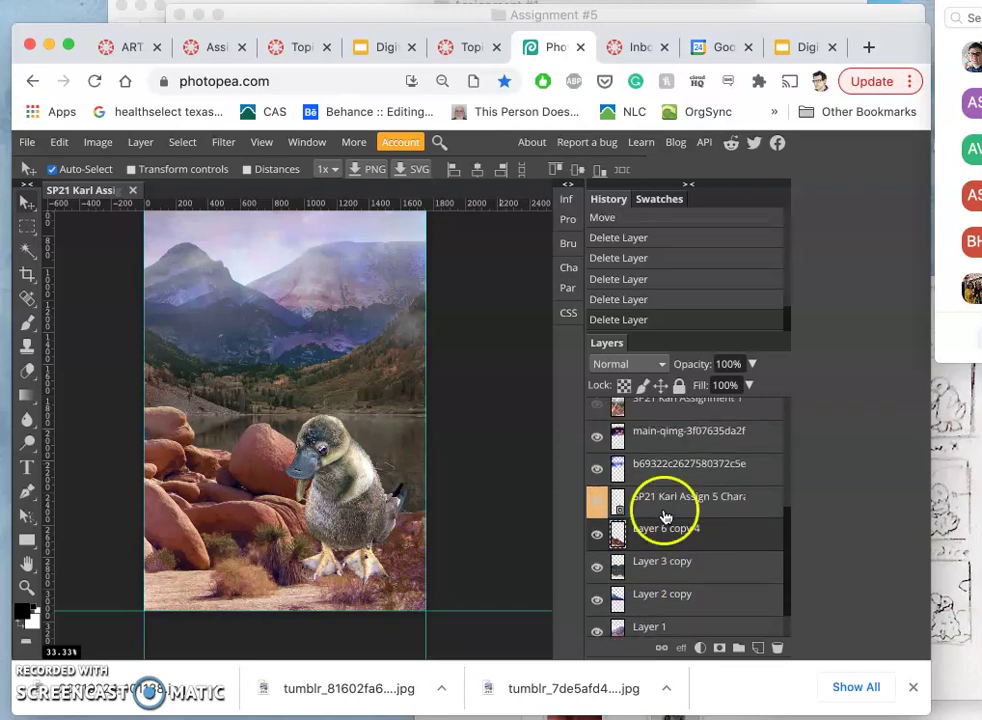
left_click(597, 535)
left_click(599, 536)
left_click(599, 536)
left_click(599, 536)
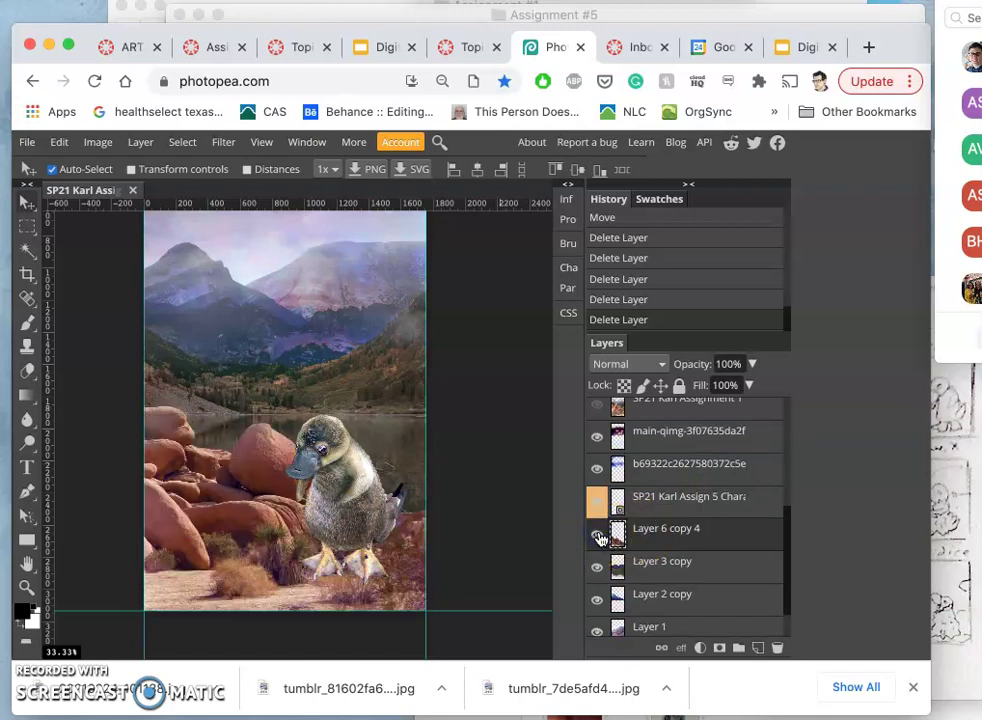
double_click(599, 537)
Merge the setting layers from Layer 6 copy 4 down to 5 copy into one background layer
left_click(644, 570)
scroll(644, 569, "down", 2)
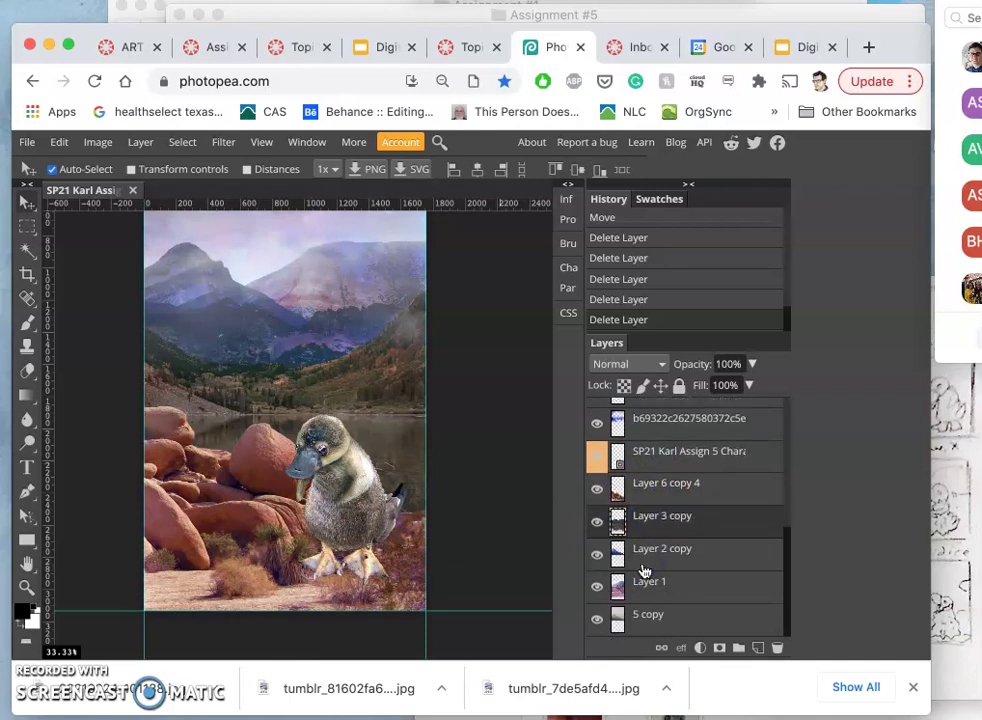
left_click_drag(648, 620, 648, 620)
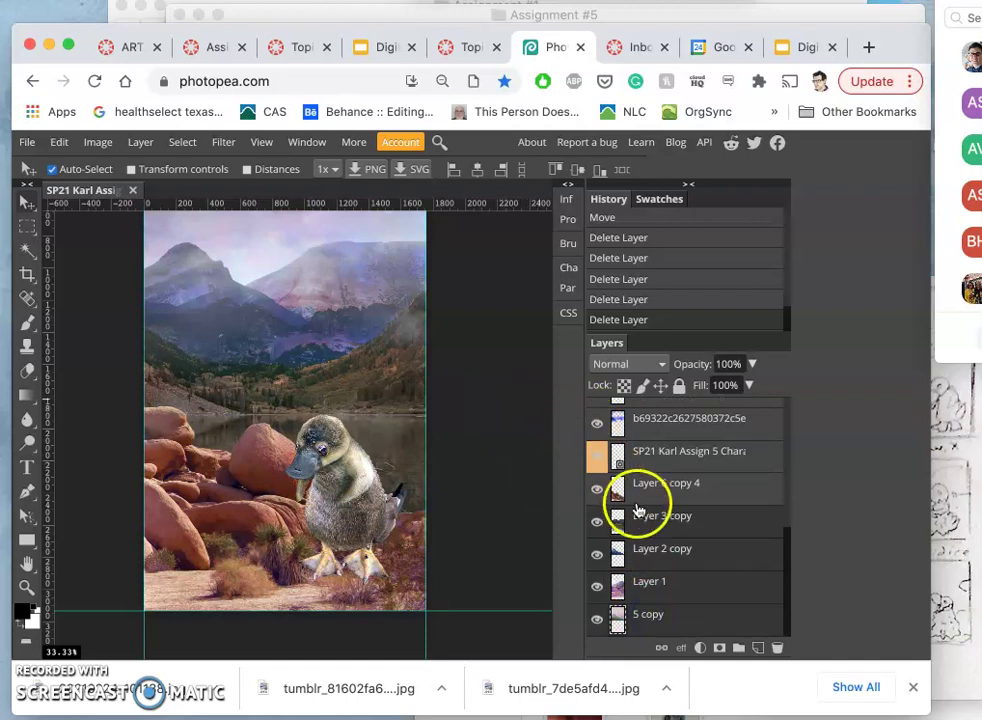
left_click(140, 143)
left_click(208, 611)
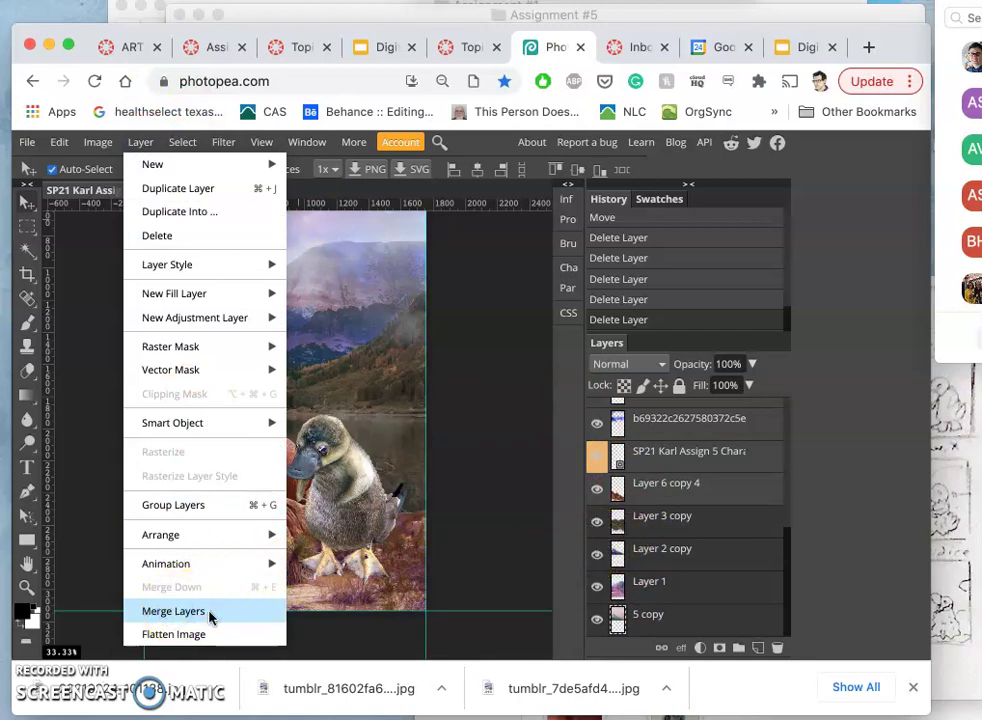
left_click(660, 546)
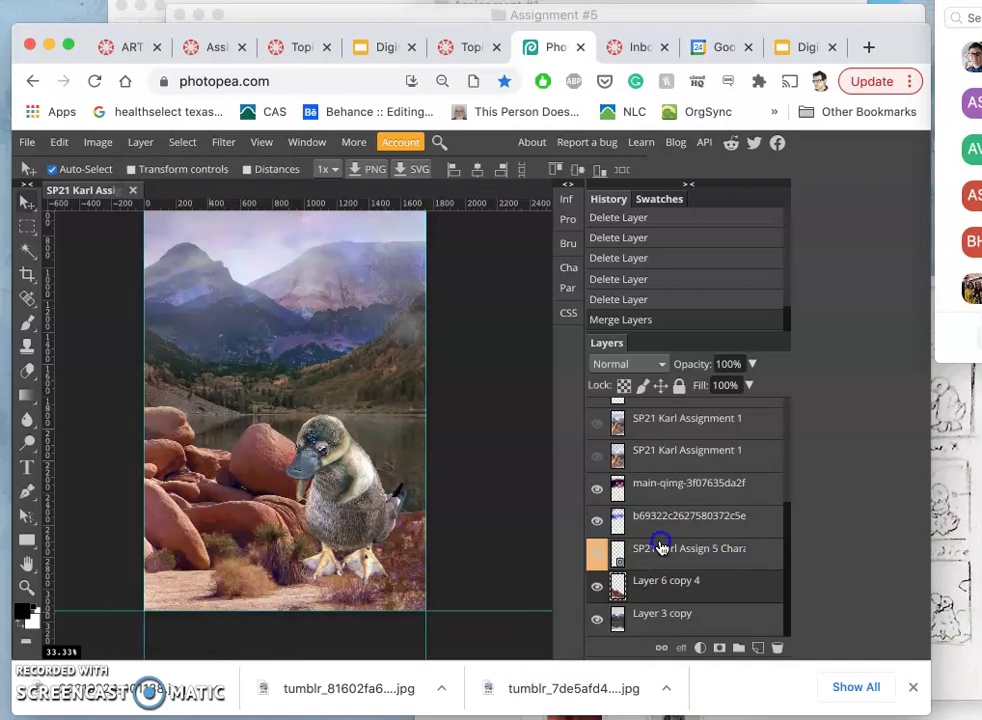
Toggle the visibility of the merged background and the main-qimg and b69322c overlay layers to check their effect
left_click(597, 621)
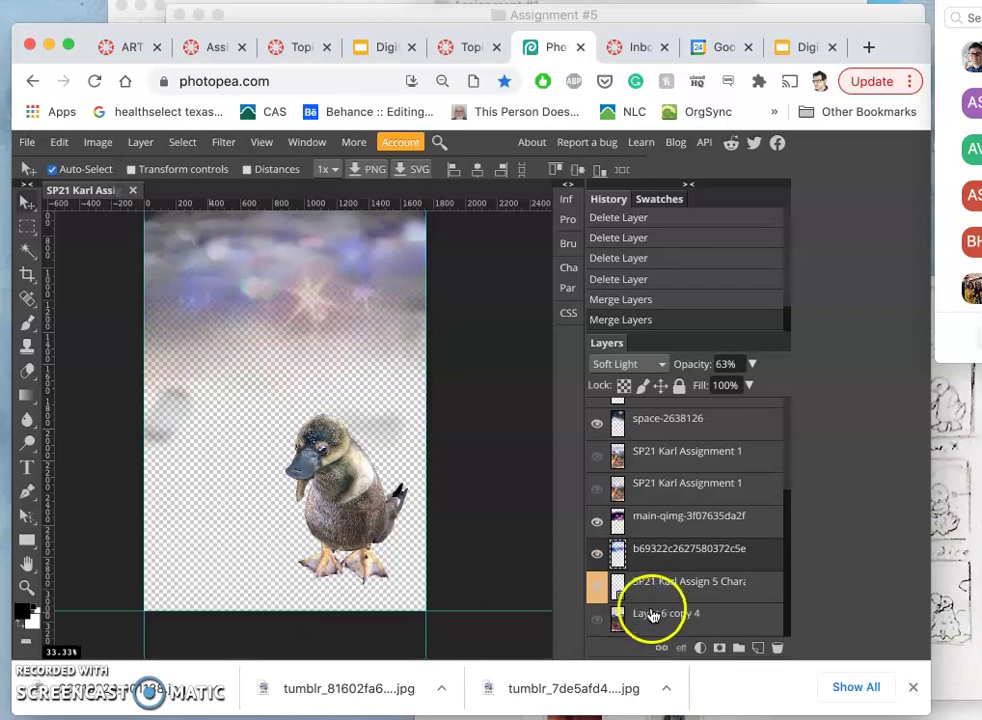
left_click(598, 622)
left_click(634, 614)
left_click(641, 580)
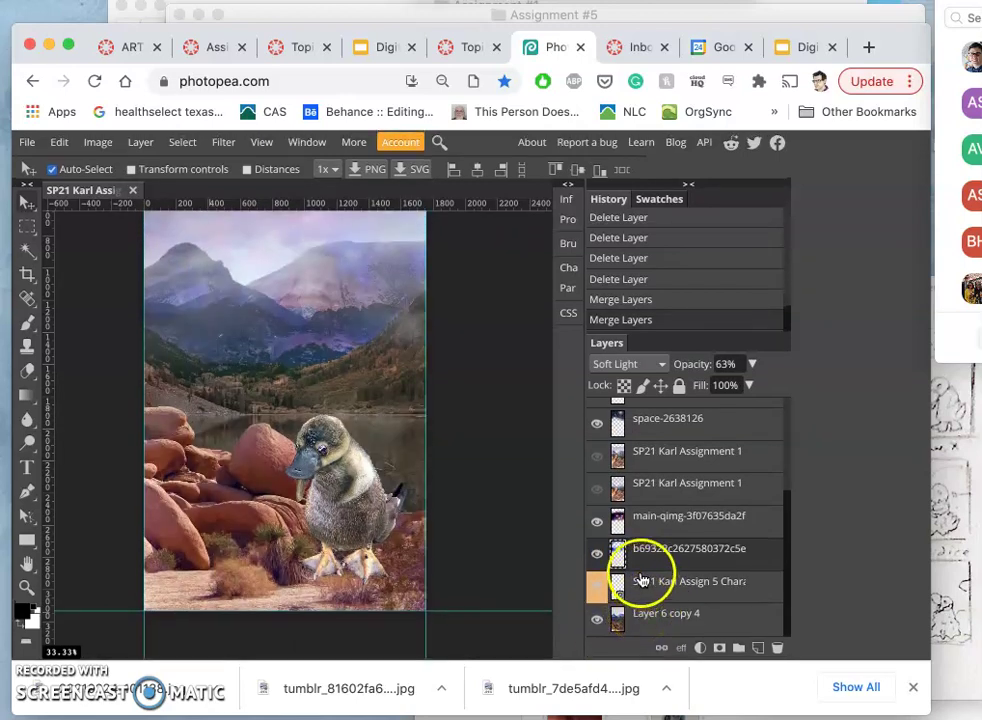
left_click(598, 524)
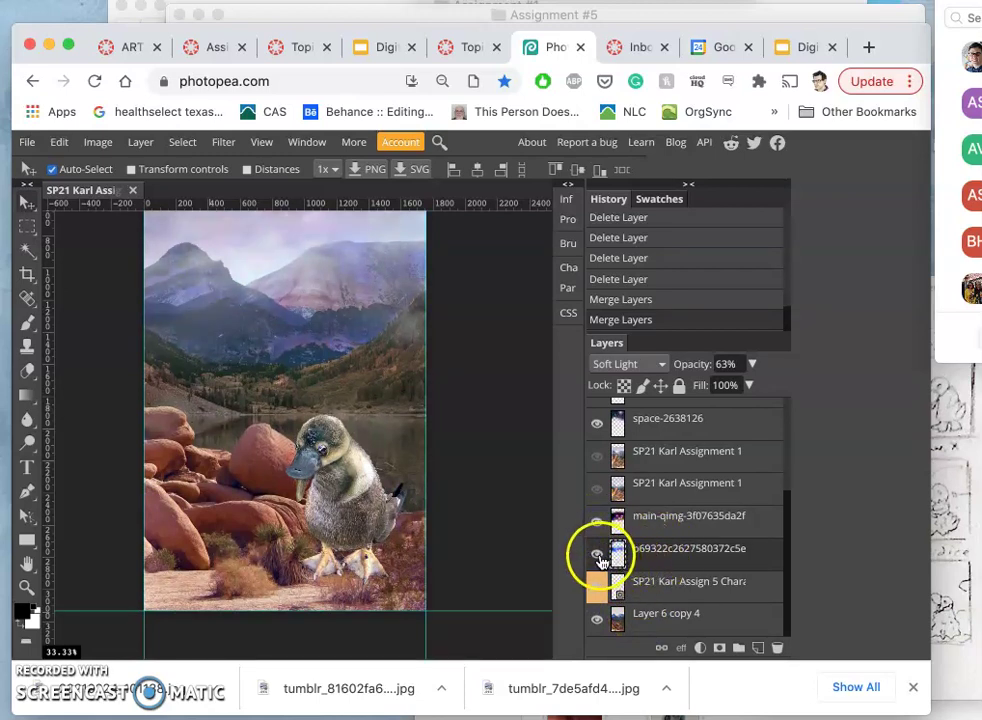
left_click(597, 557)
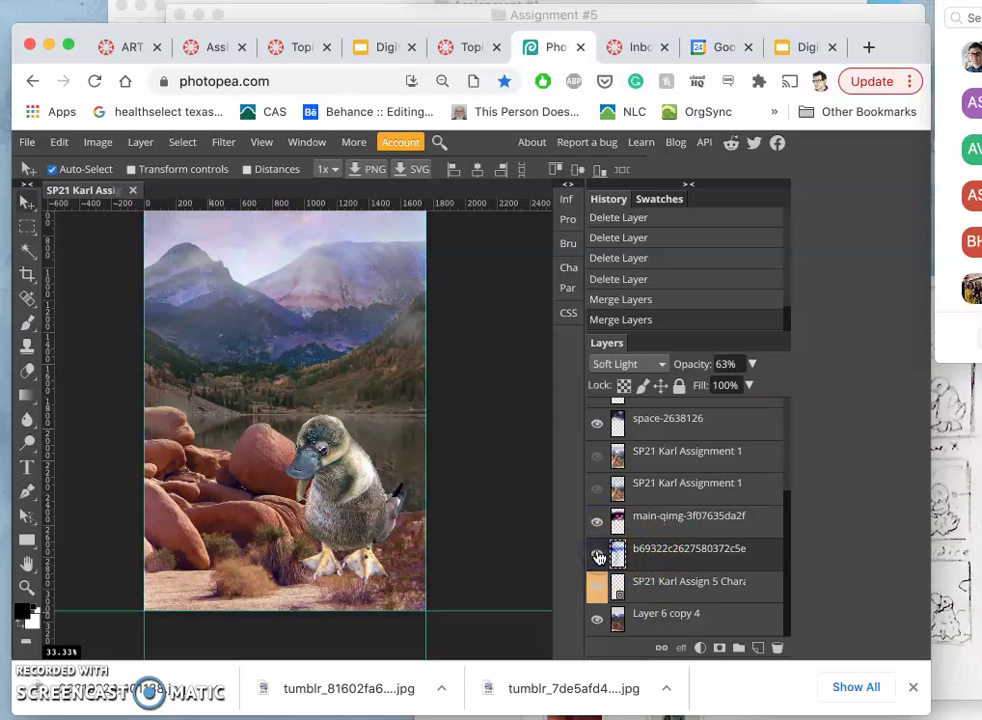
left_click(598, 525)
left_click(598, 525)
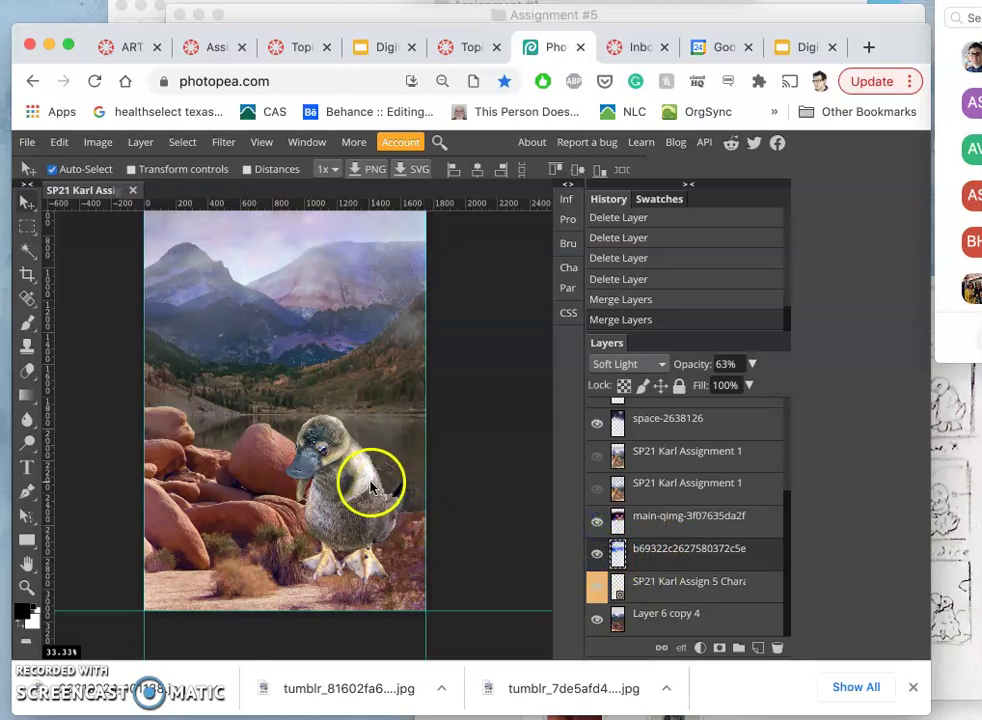
Squash the merged Layer 6 copy 4 from its upper edge to about 82% height with Free Transform
left_click(664, 614)
left_click(615, 582)
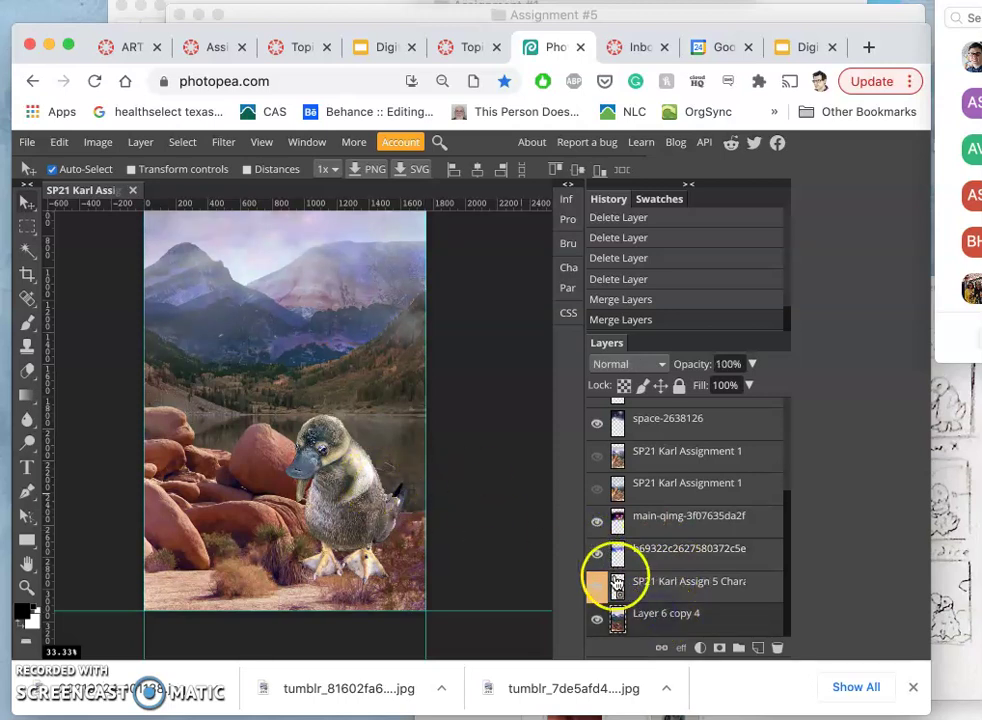
key("super+alt+t")
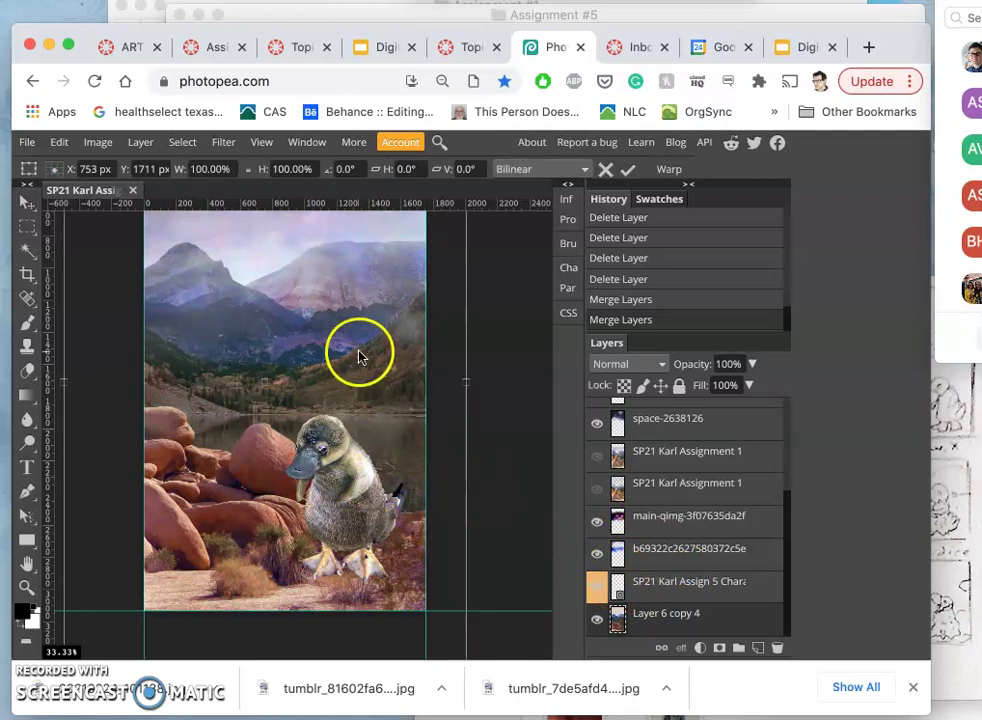
key("super+minus")
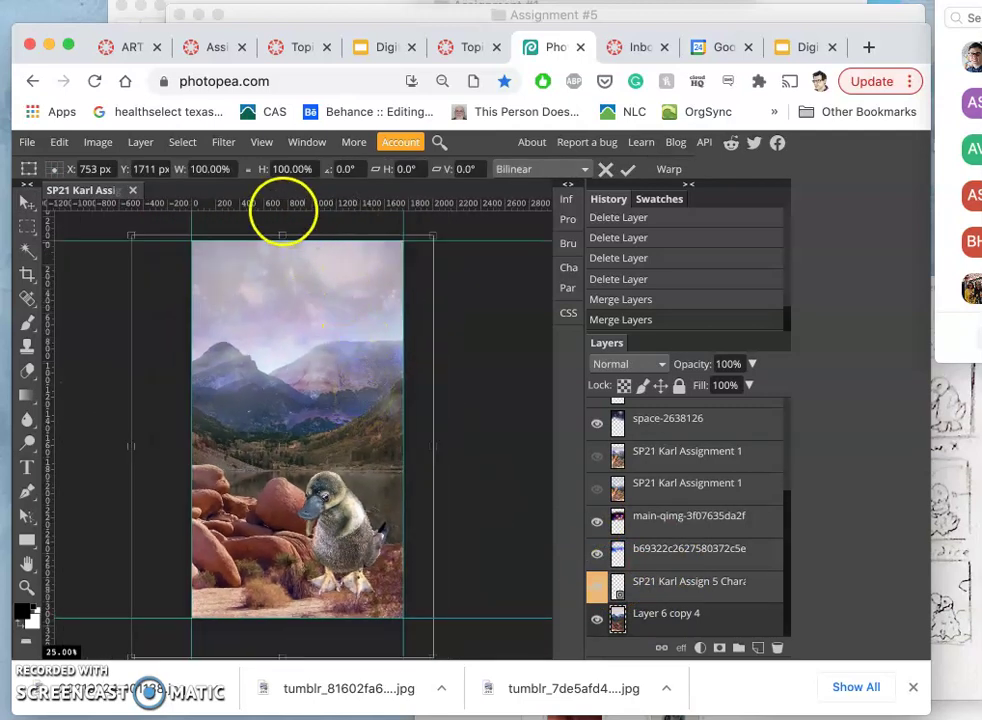
left_click_drag(283, 236, 278, 313)
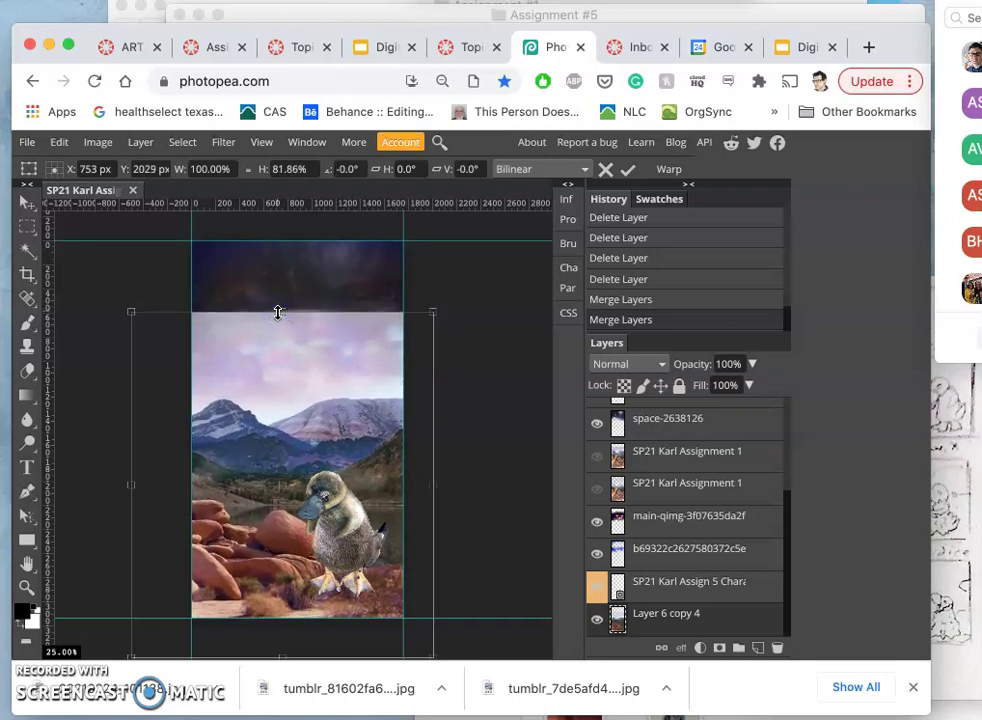
double_click(324, 441)
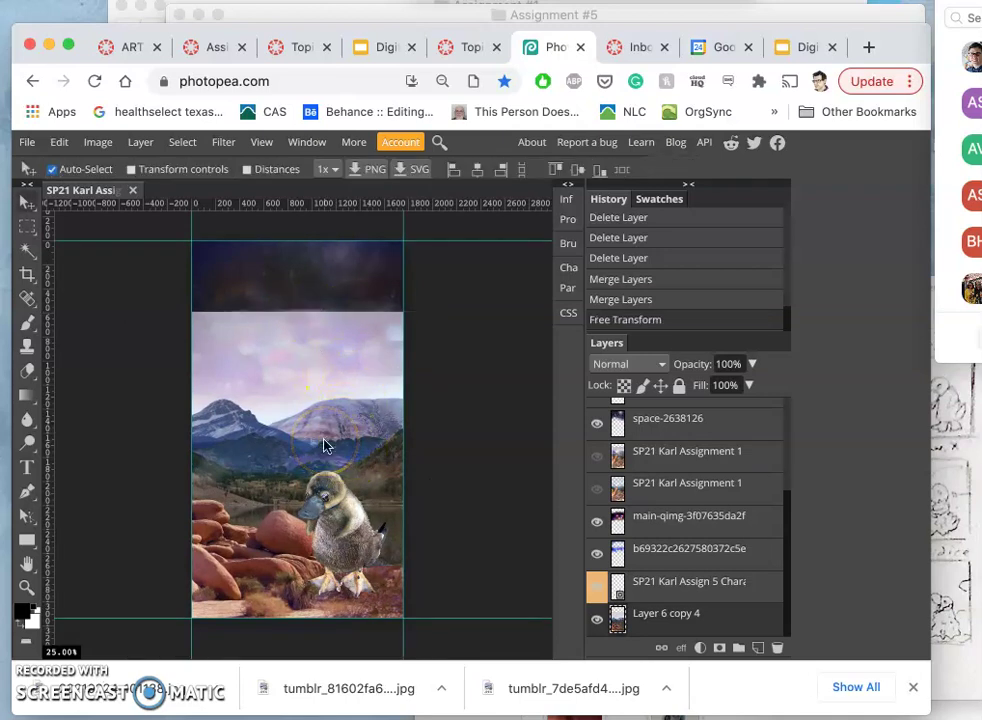
Crop the image to a roughly square frame spanning its full width, from just above the mountain peaks to the foreground ground
scroll(324, 444, "up", 1)
scroll(324, 444, "down", 3)
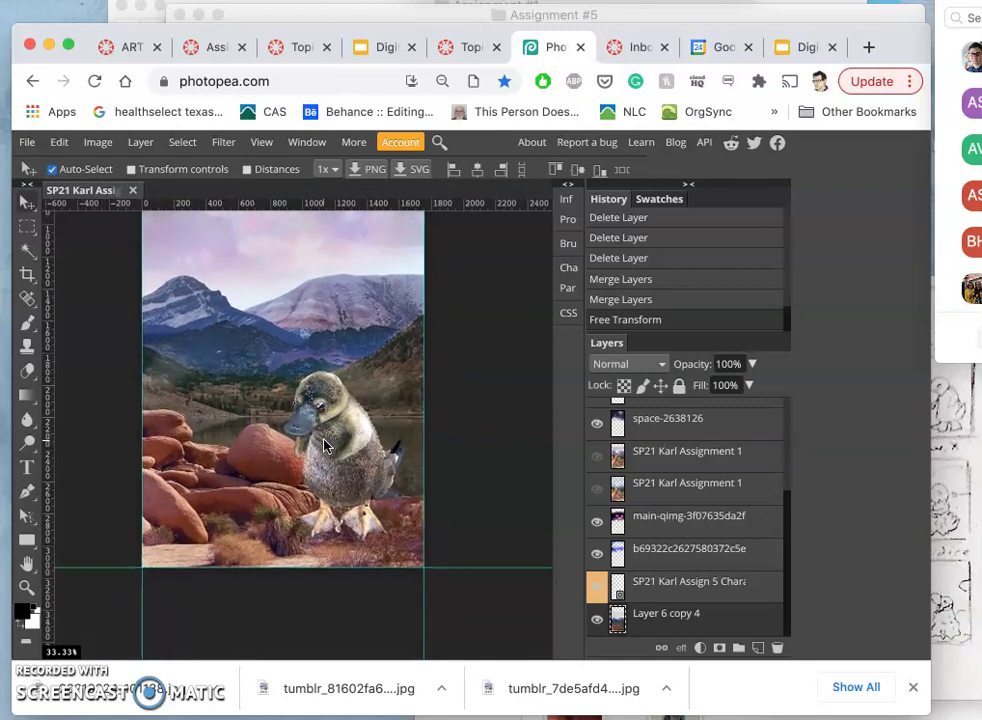
scroll(324, 444, "up", 1)
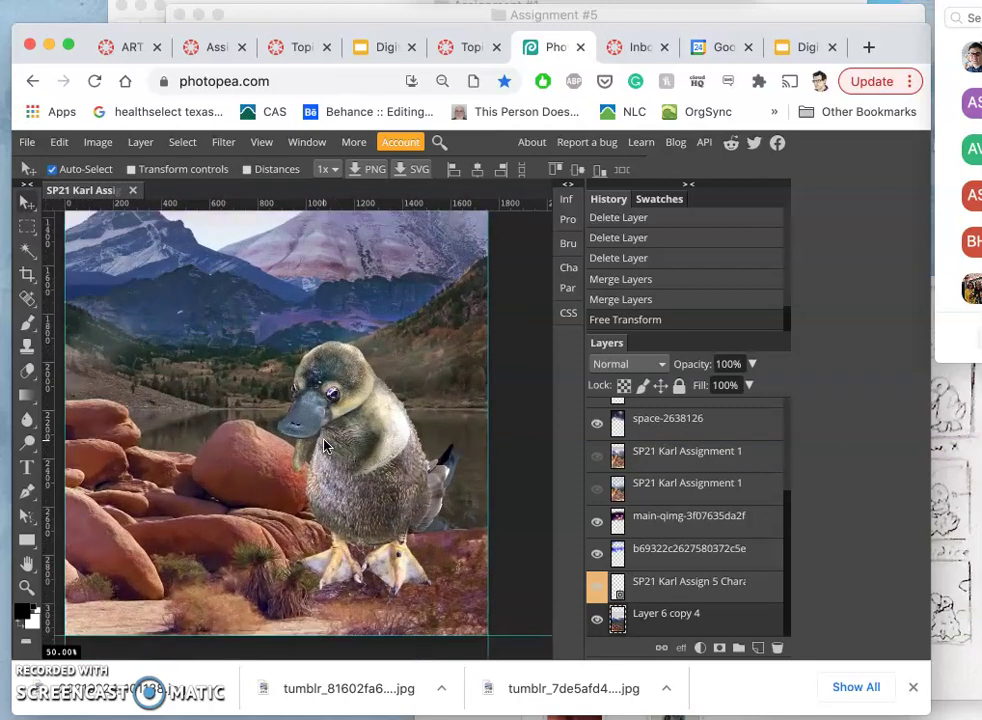
scroll(324, 444, "left", 2)
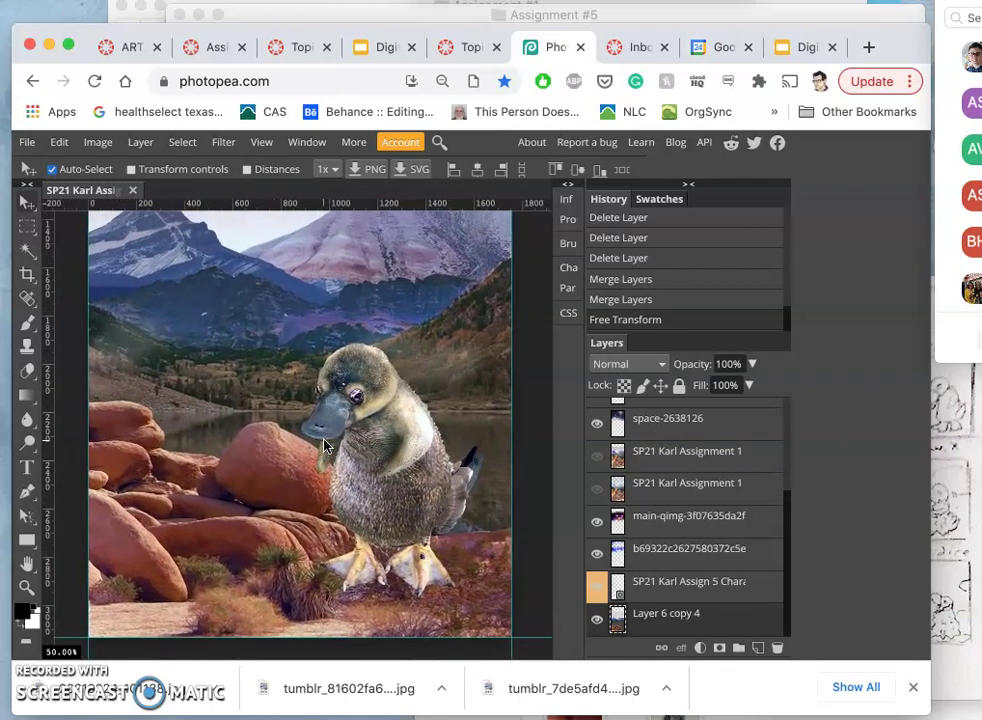
scroll(324, 444, "down", 1)
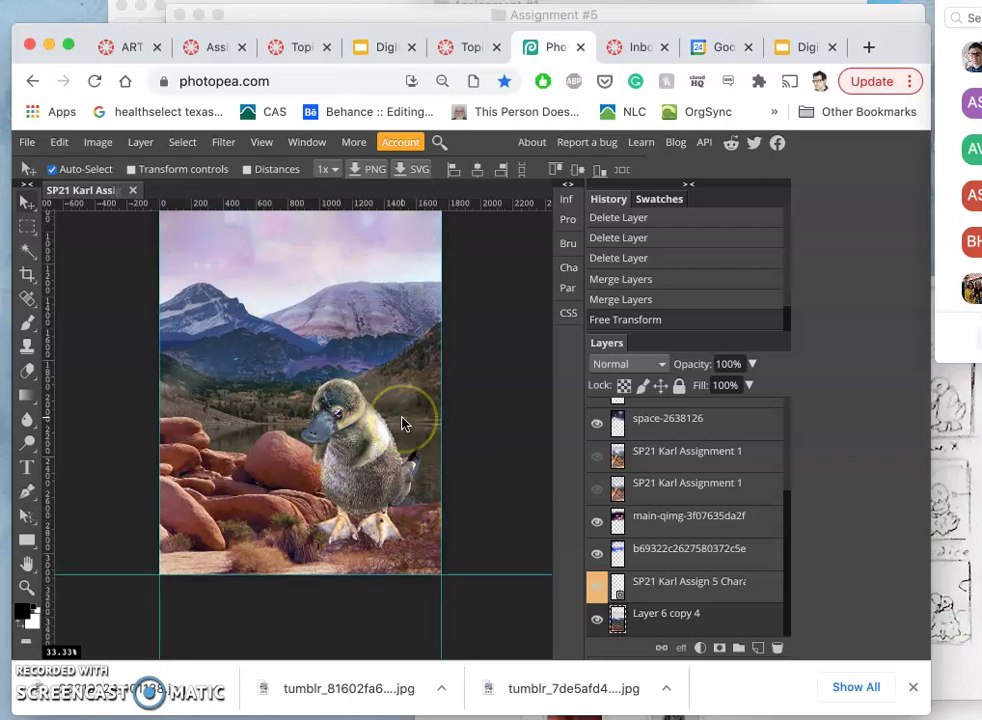
scroll(404, 424, "up", 2)
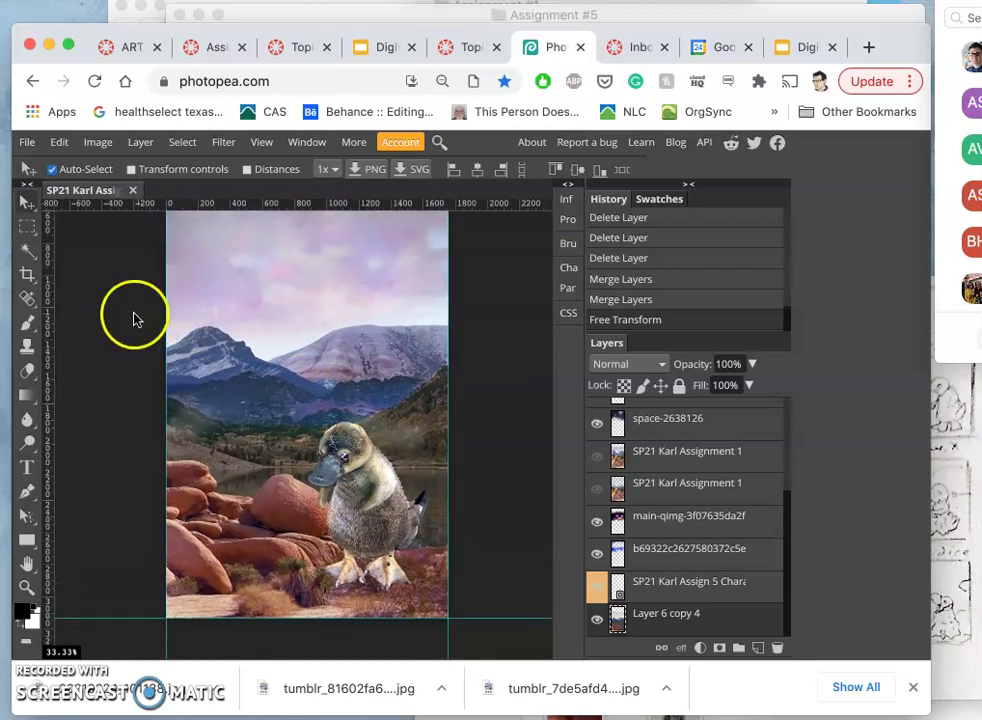
left_click(28, 273)
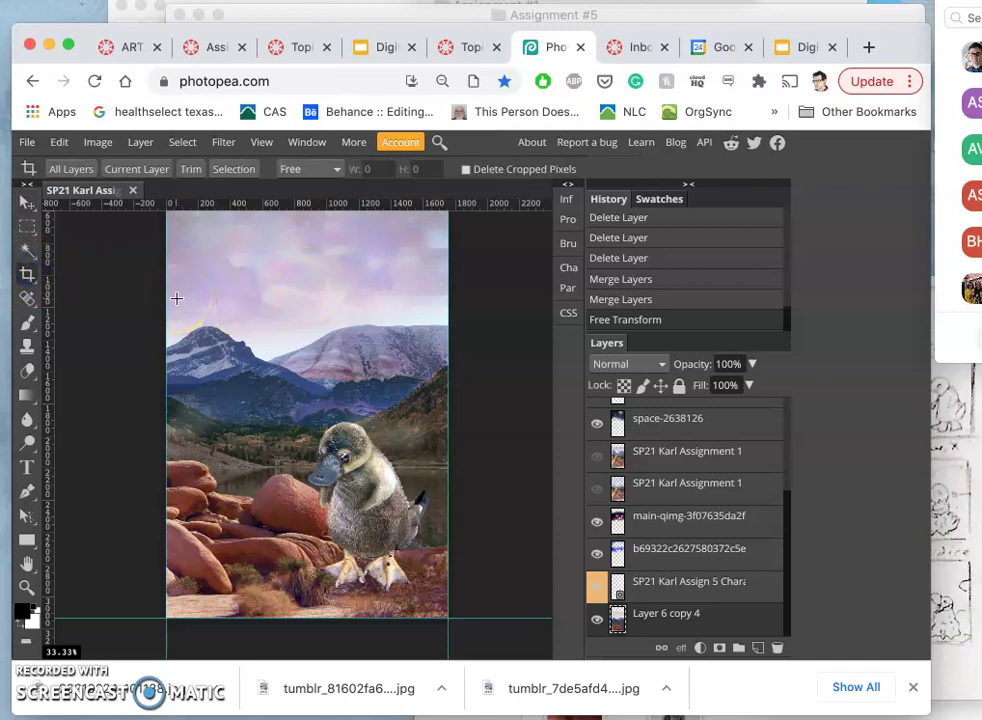
left_click_drag(165, 294, 444, 617)
left_click_drag(396, 456, 397, 482)
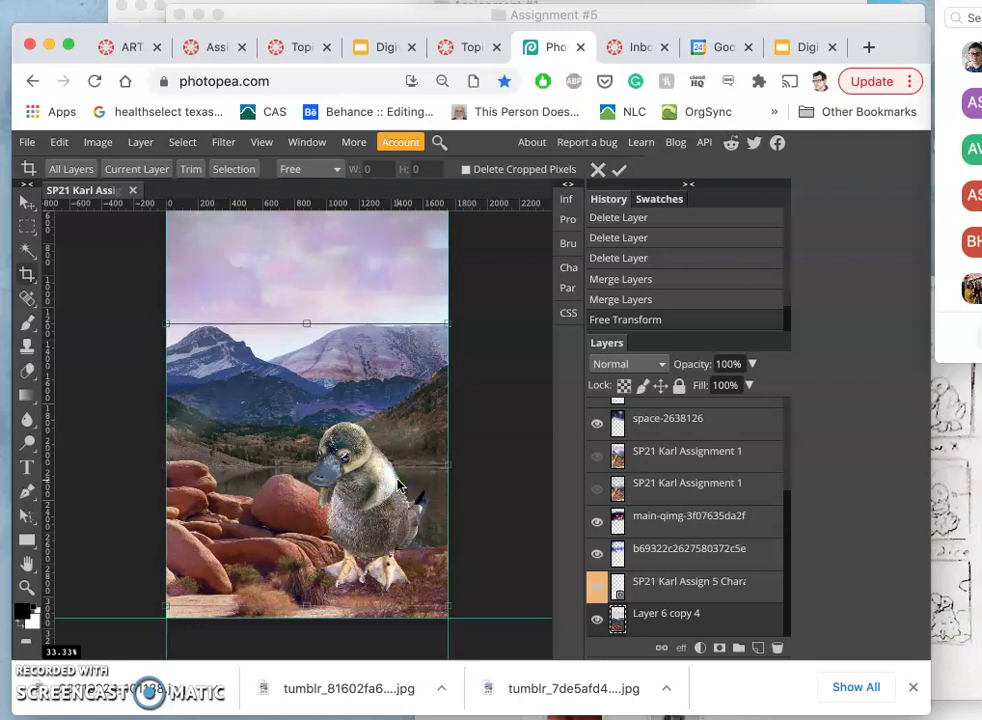
key("Return")
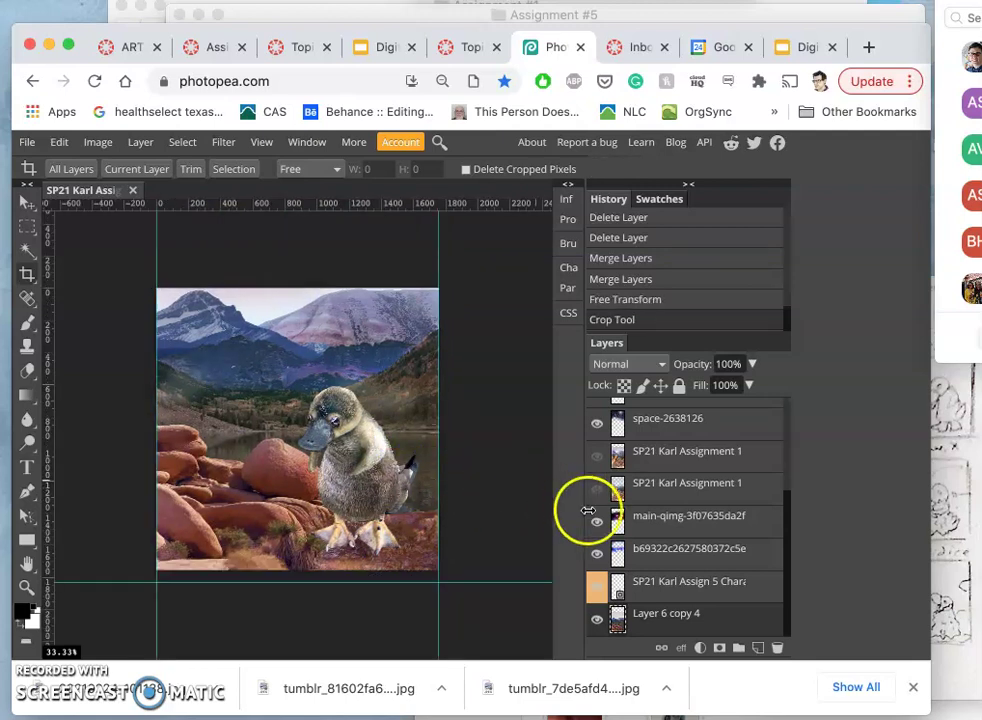
Squash Layer 6 copy 4 from its upper edge to about 87% height with Free Transform, bringing sky into the cropped frame
left_click(660, 617)
key("super+t")
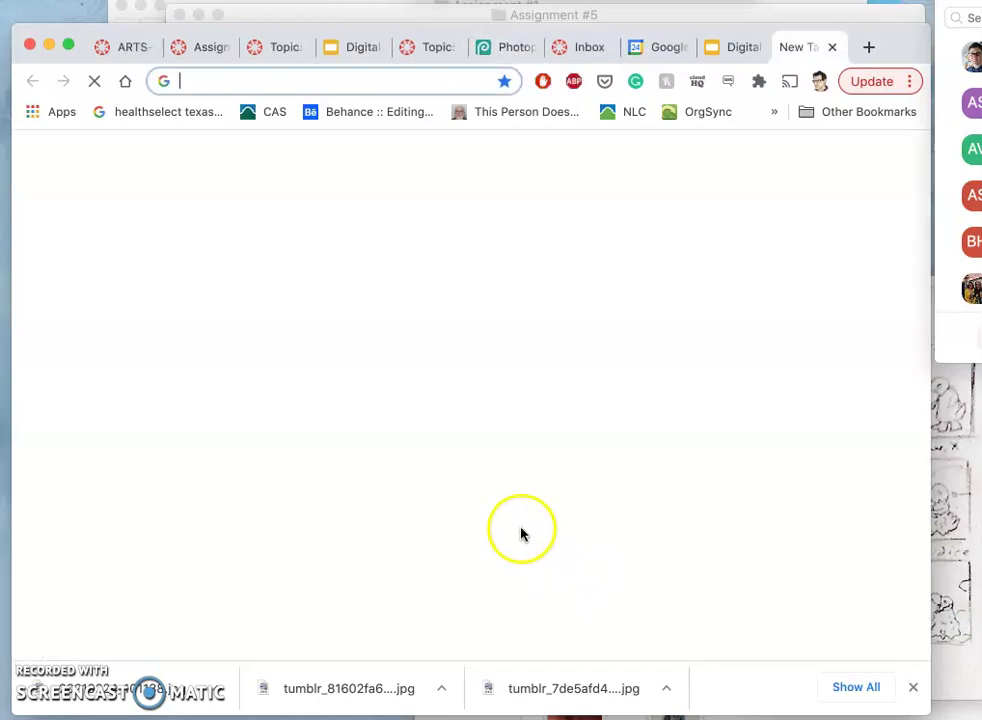
left_click(830, 46)
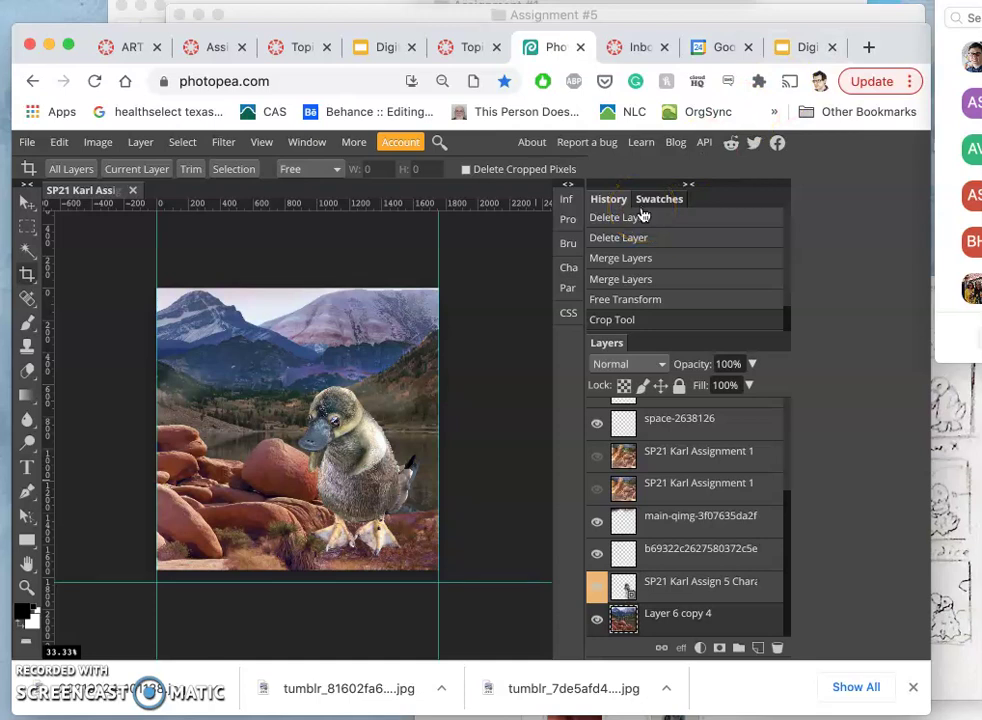
key("super+alt+t")
key("super+minus")
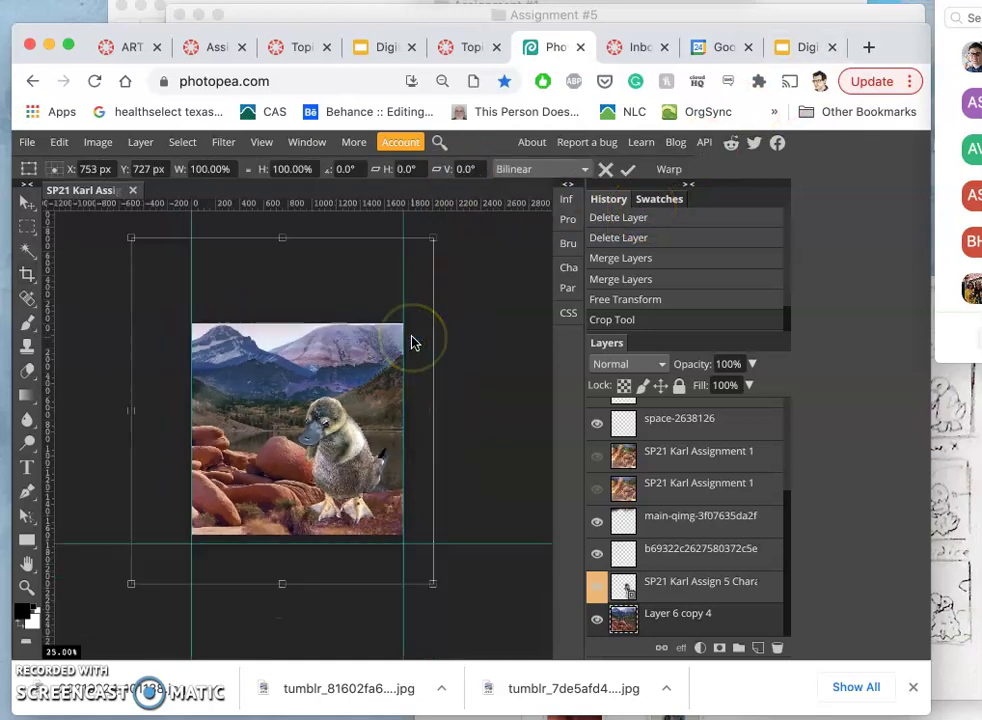
left_click_drag(282, 237, 275, 282)
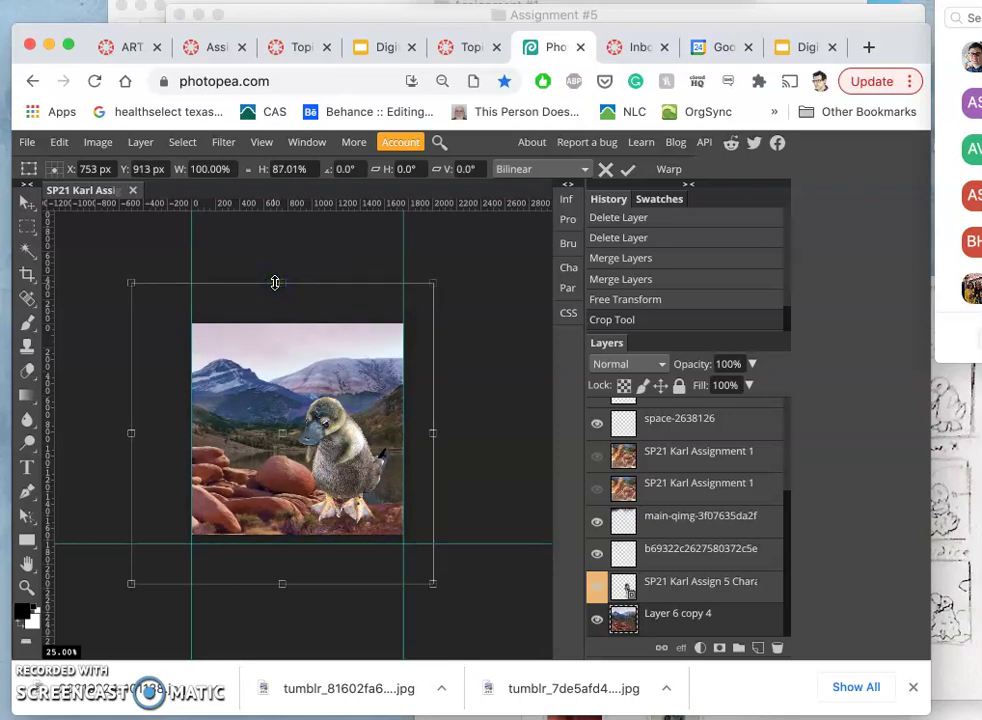
key("Return")
key("super+equal")
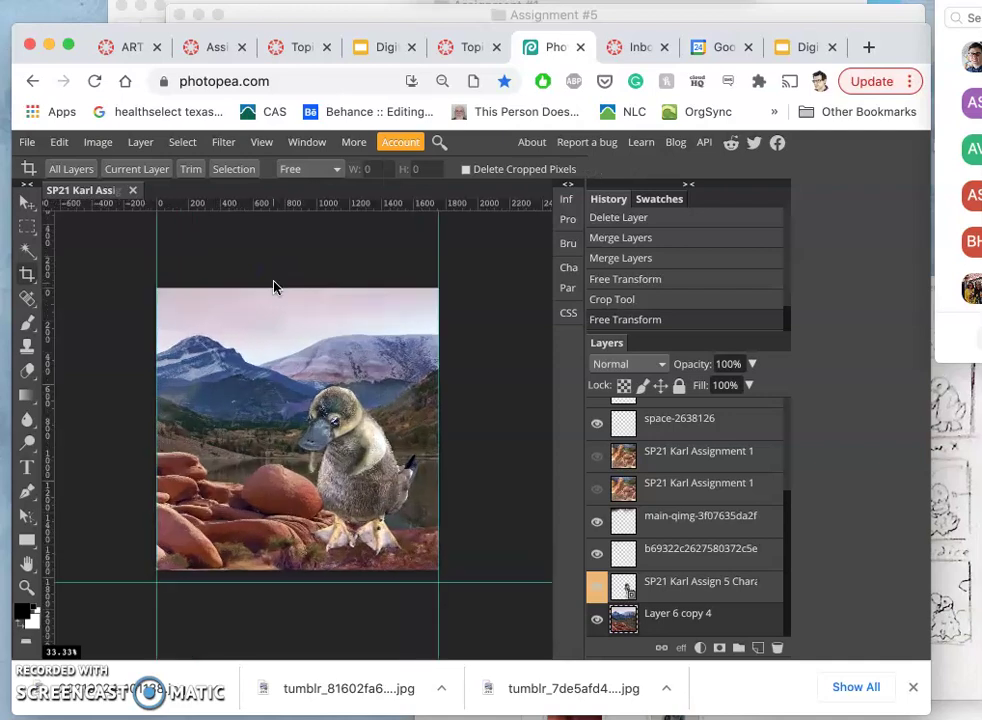
Move the Layer 6 copy 4 background slightly within the cropped frame and check its placement behind the duck
left_click(26, 206)
left_click_drag(200, 316, 278, 394)
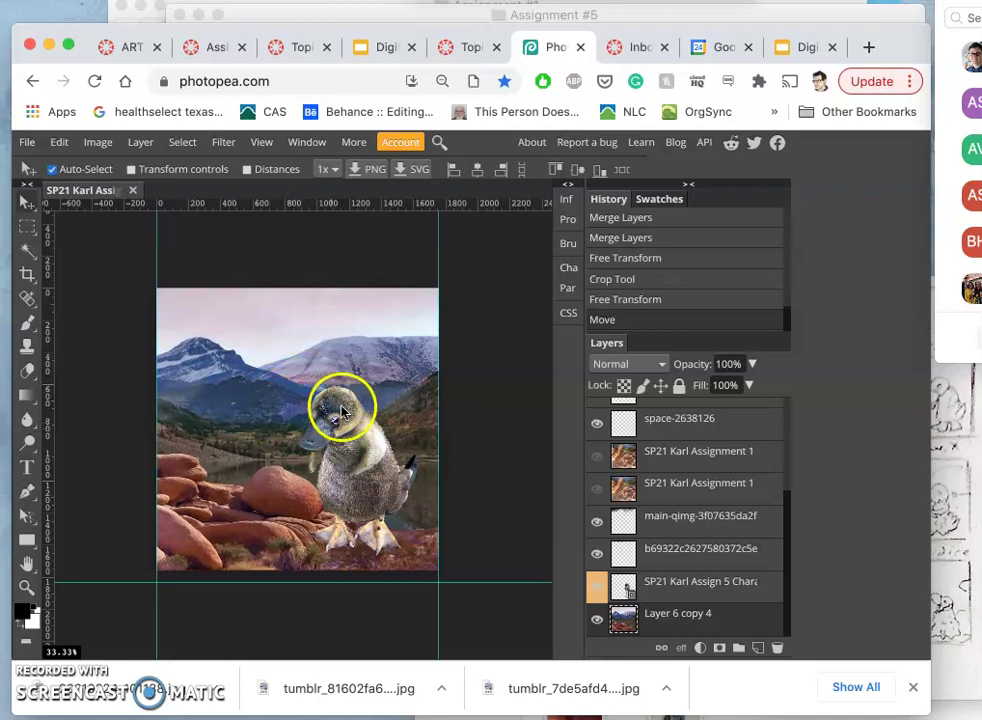
key("super+equal")
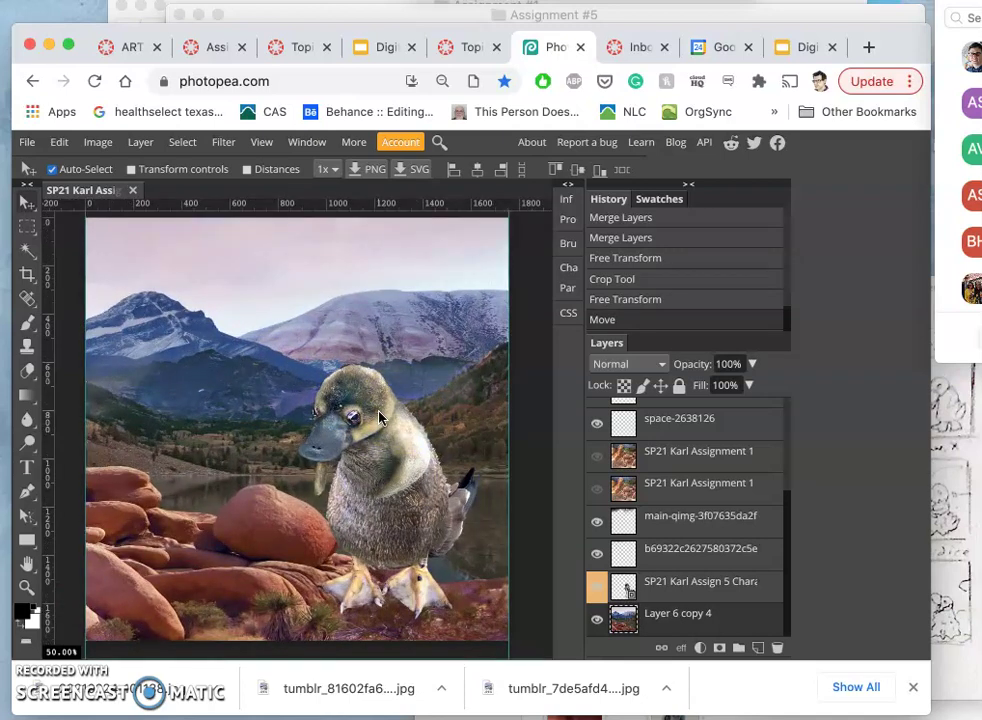
key("super+minus")
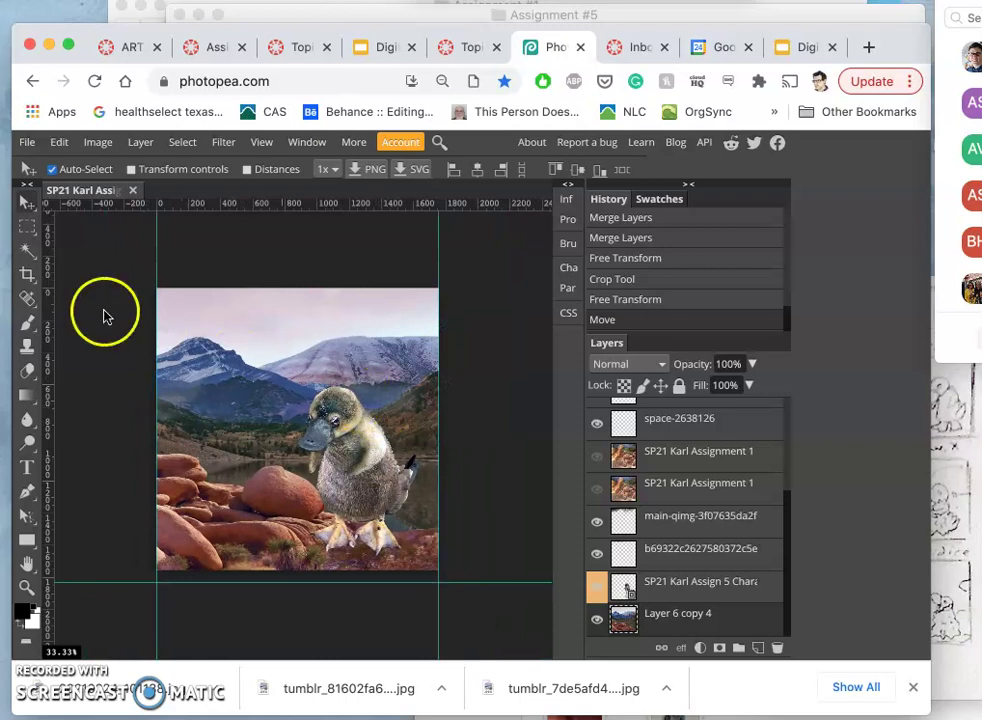
Crop the image again from the canvas's upper-left corner to its lower-right corner, keeping the roughly square frame
left_click(26, 275)
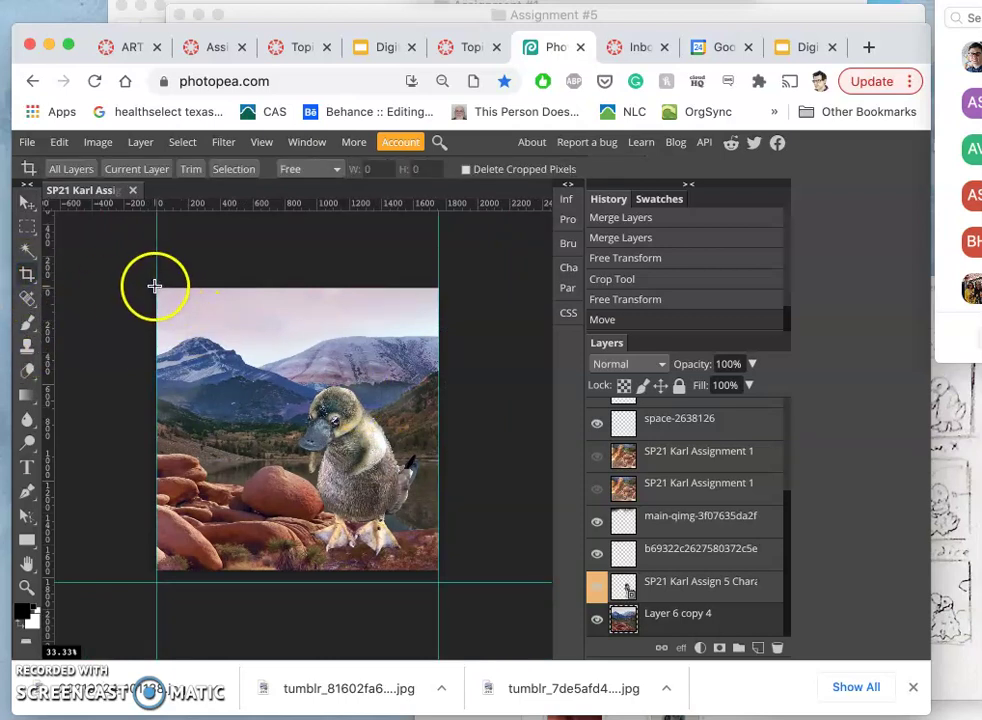
left_click(157, 288)
left_click_drag(157, 287, 436, 577)
key("Return")
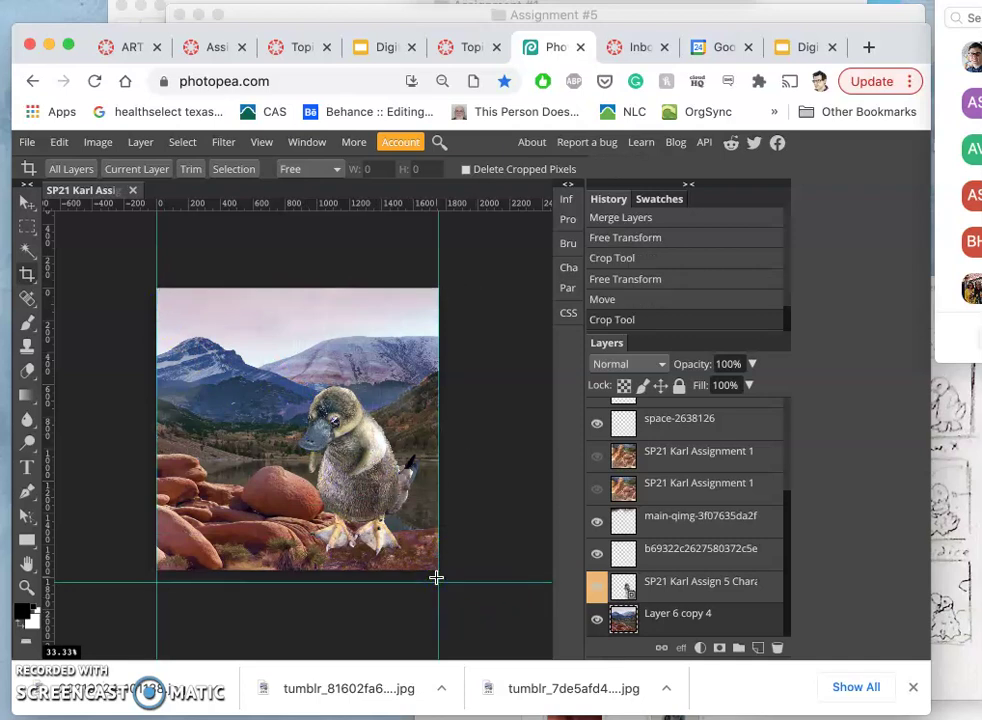
Add a horizontal guide along the image's upper edge and move the lower horizontal guide to its lower edge
left_click(29, 203)
left_click_drag(248, 203, 254, 289)
left_click_drag(265, 575, 264, 570)
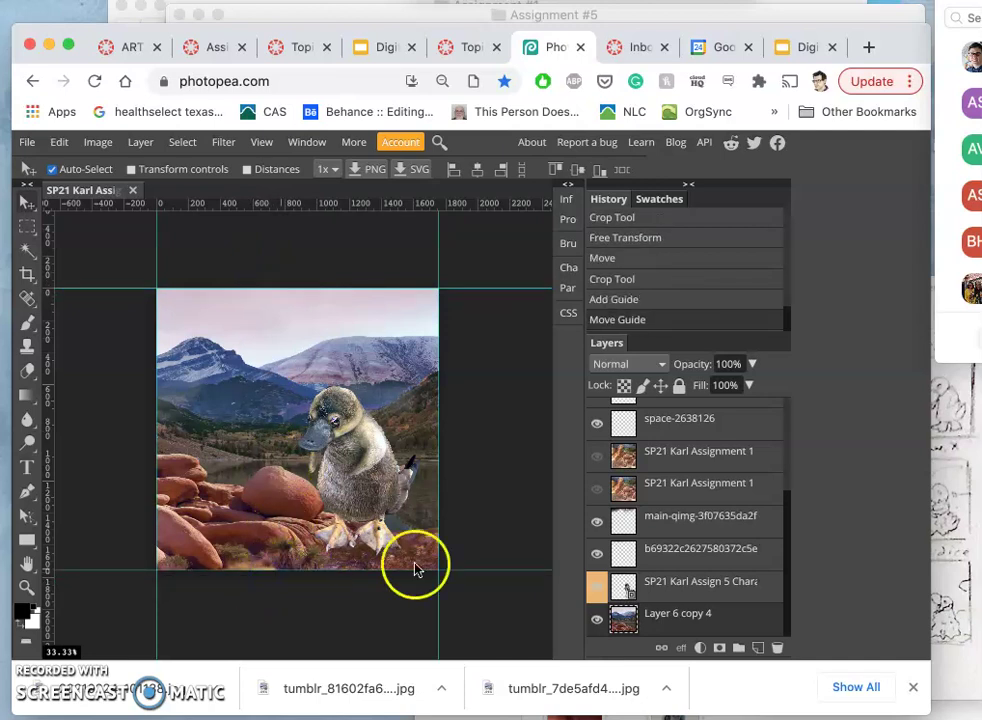
Delete the two hidden Assignment 1 layers between the space-2638126 and main-qimg layers
left_click(597, 491)
left_click(664, 492)
key("Delete")
left_click(660, 486)
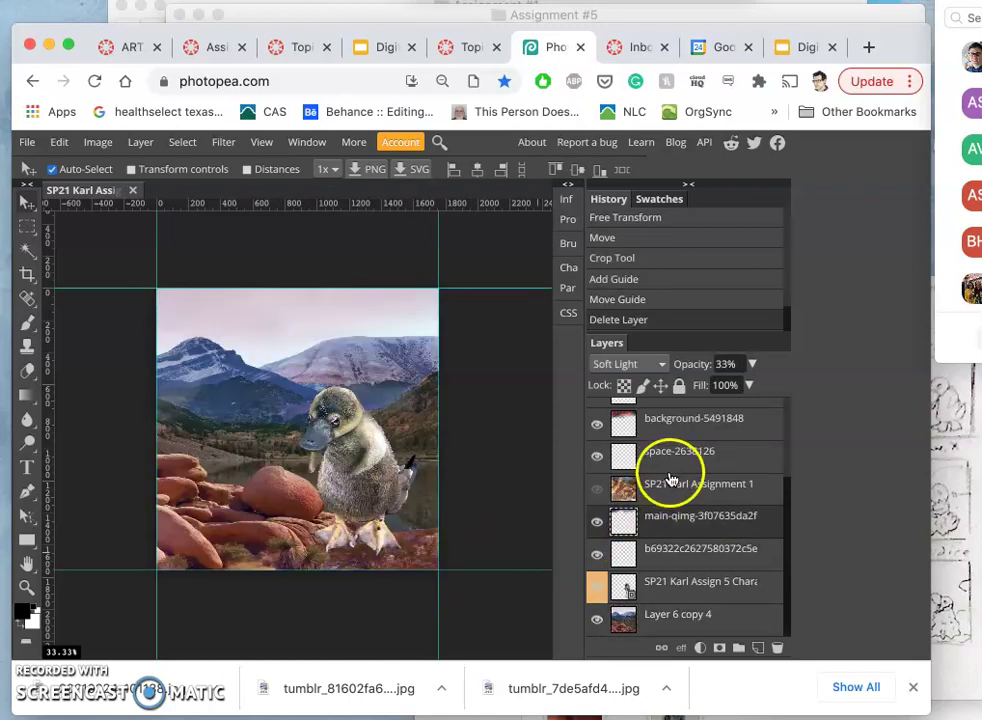
key("Delete")
left_click(676, 468)
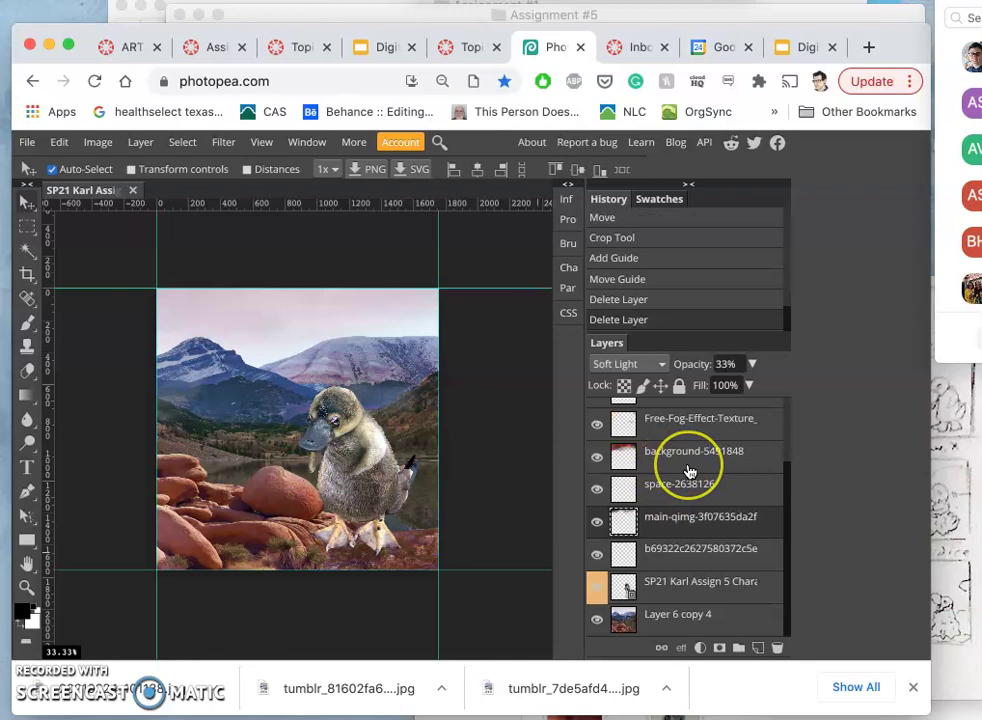
Toggle the visibility of the background-5491848 layer to check its effect and delete the layer
scroll(688, 469, "up", 1)
left_click(596, 491)
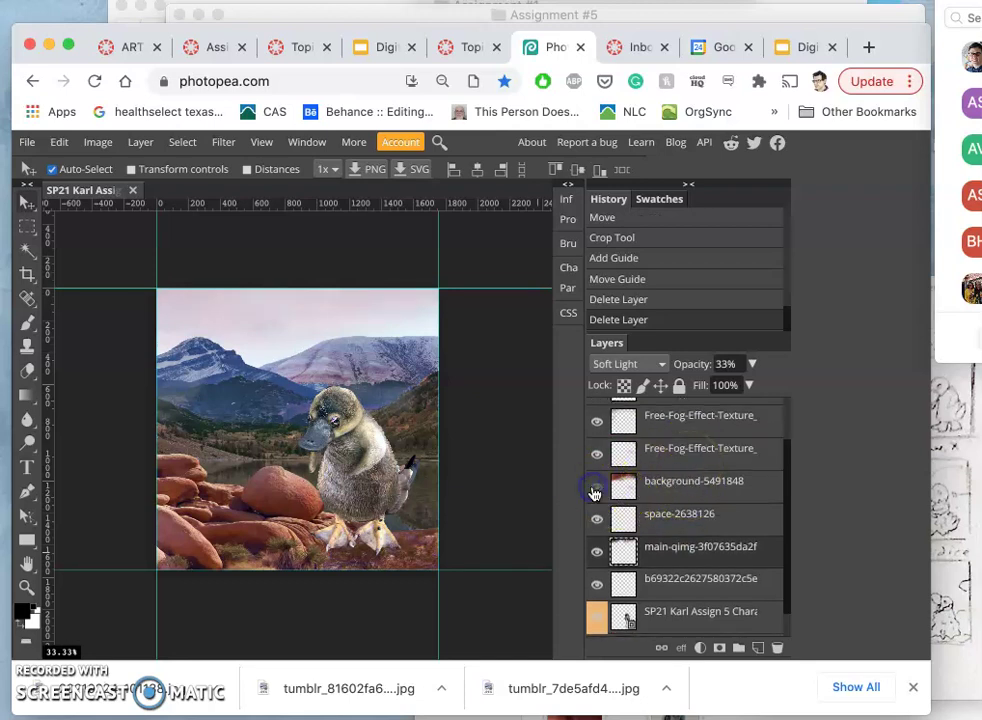
left_click(645, 487)
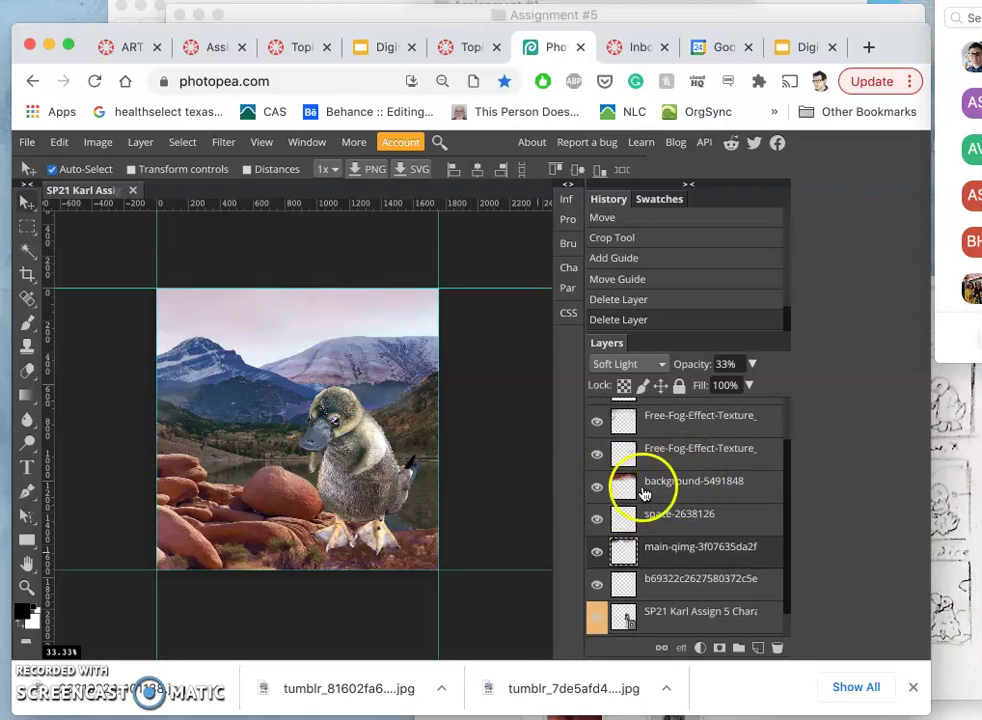
key("Delete")
Toggle the Free-Fog-Effect-Texture layers and Layer 7 to check their effect, and select the locked Screen Shot 2020-11-30 layer
left_click(645, 462)
left_click(597, 456)
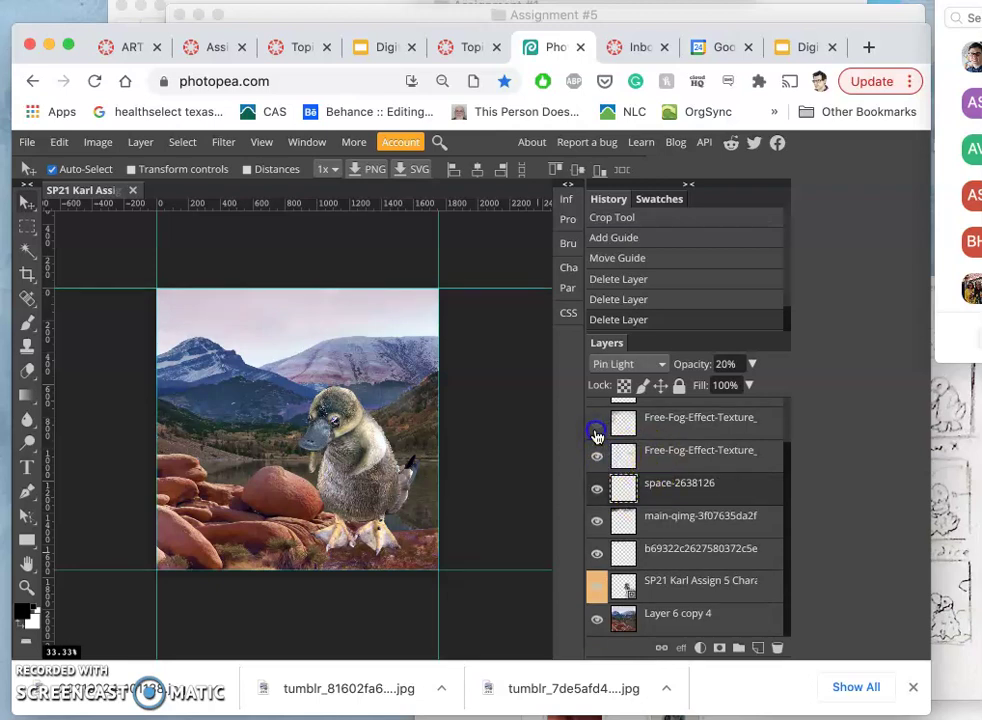
scroll(607, 445, "up", 3)
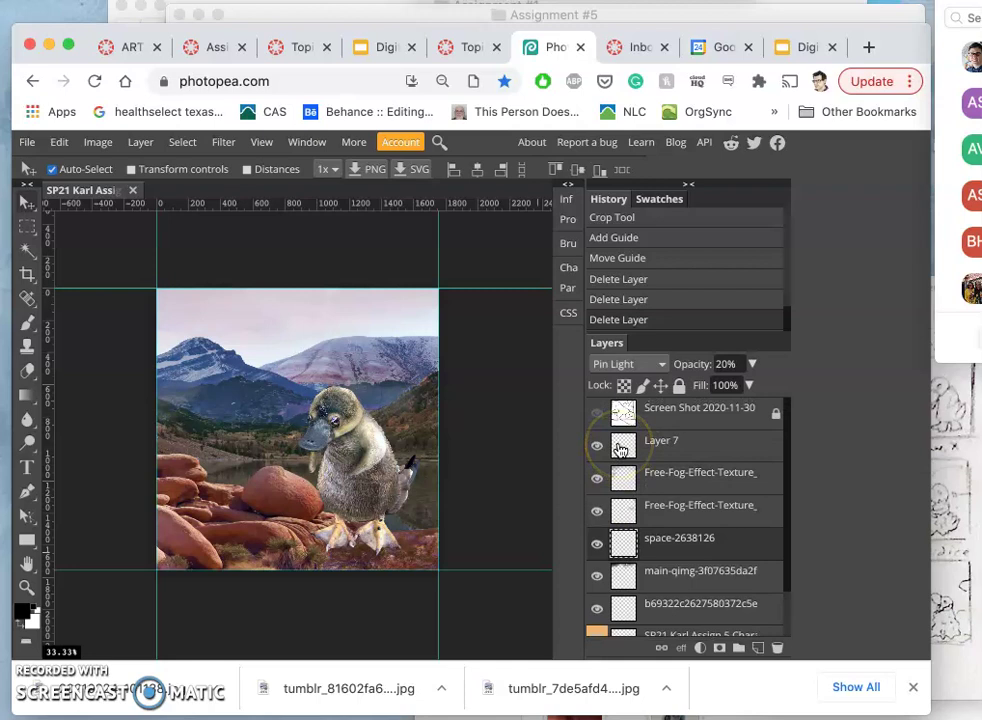
left_click(597, 452)
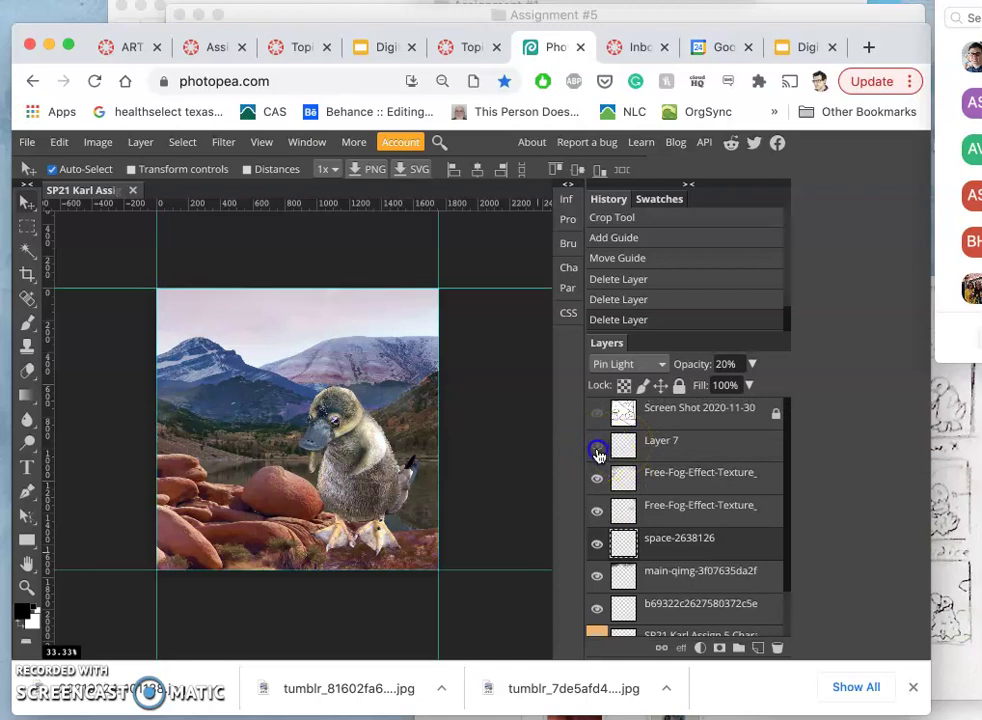
left_click(663, 424)
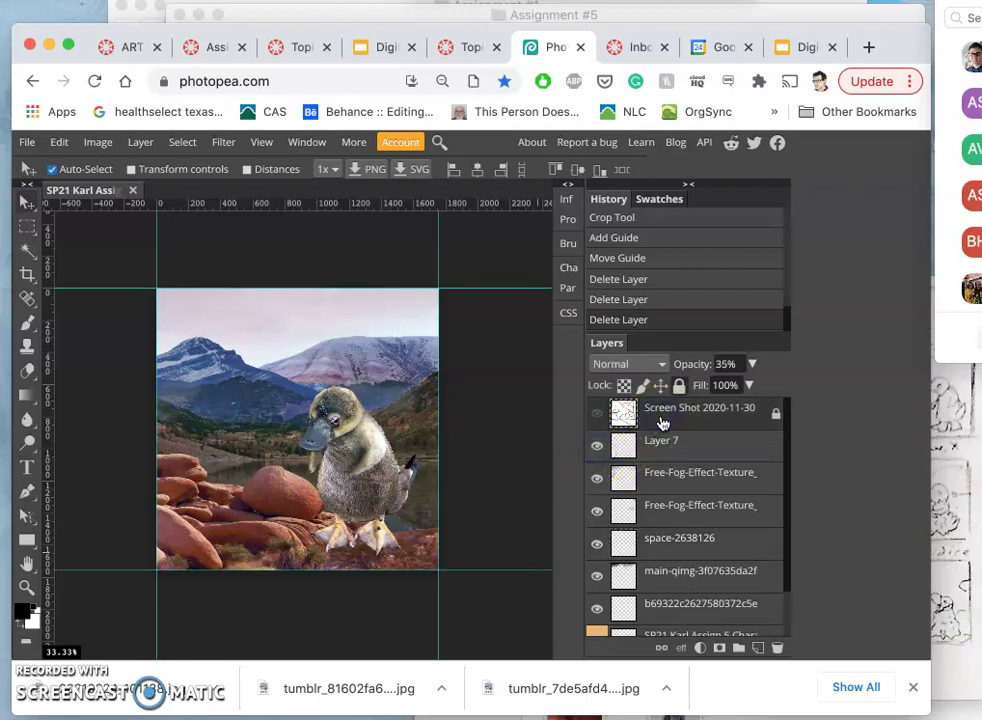